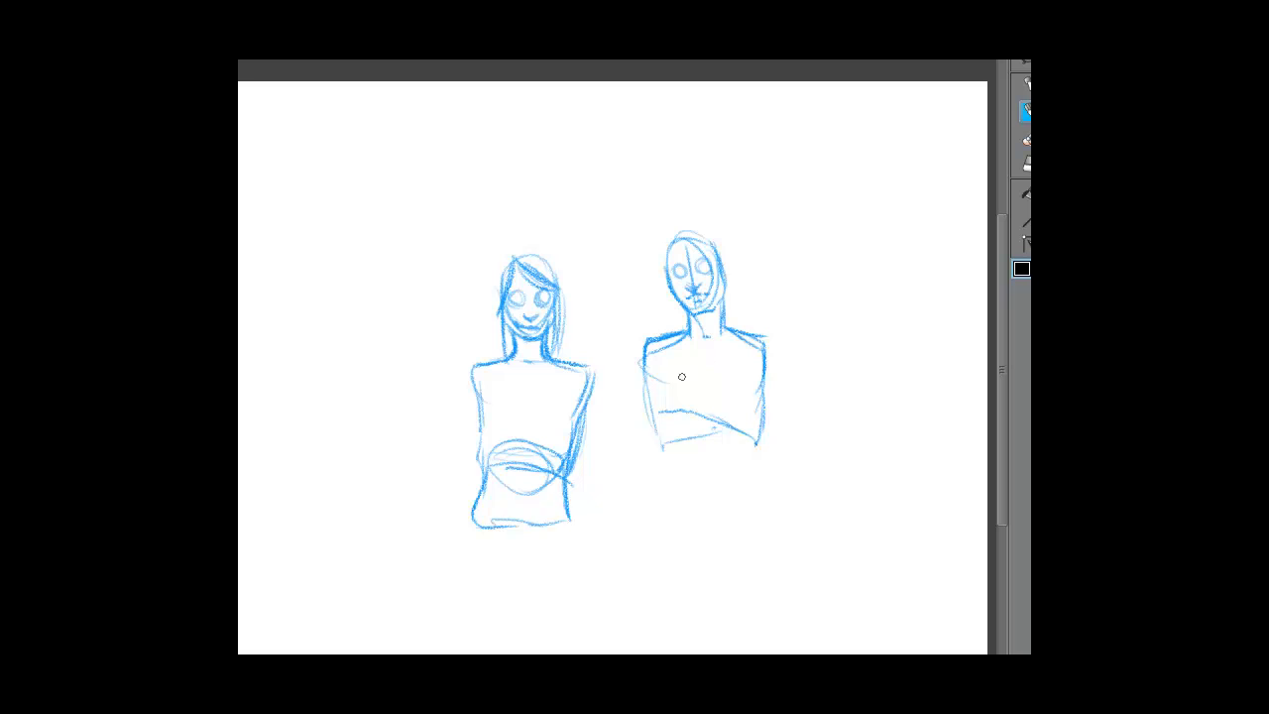
# Sketch the left figure's lowered, crossing arms and the right figure's arms folded across the chest.
pyautogui.moveTo(575, 378)
pyautogui.mouseDown()
pyautogui.moveTo(588, 460)
pyautogui.moveTo(503, 493)
pyautogui.moveTo(548, 470)
pyautogui.moveTo(509, 491)
pyautogui.mouseUp()
pyautogui.moveTo(473, 377)
pyautogui.mouseDown()
pyautogui.moveTo(472, 472)
pyautogui.moveTo(463, 459)
pyautogui.moveTo(537, 544)
pyautogui.mouseUp()
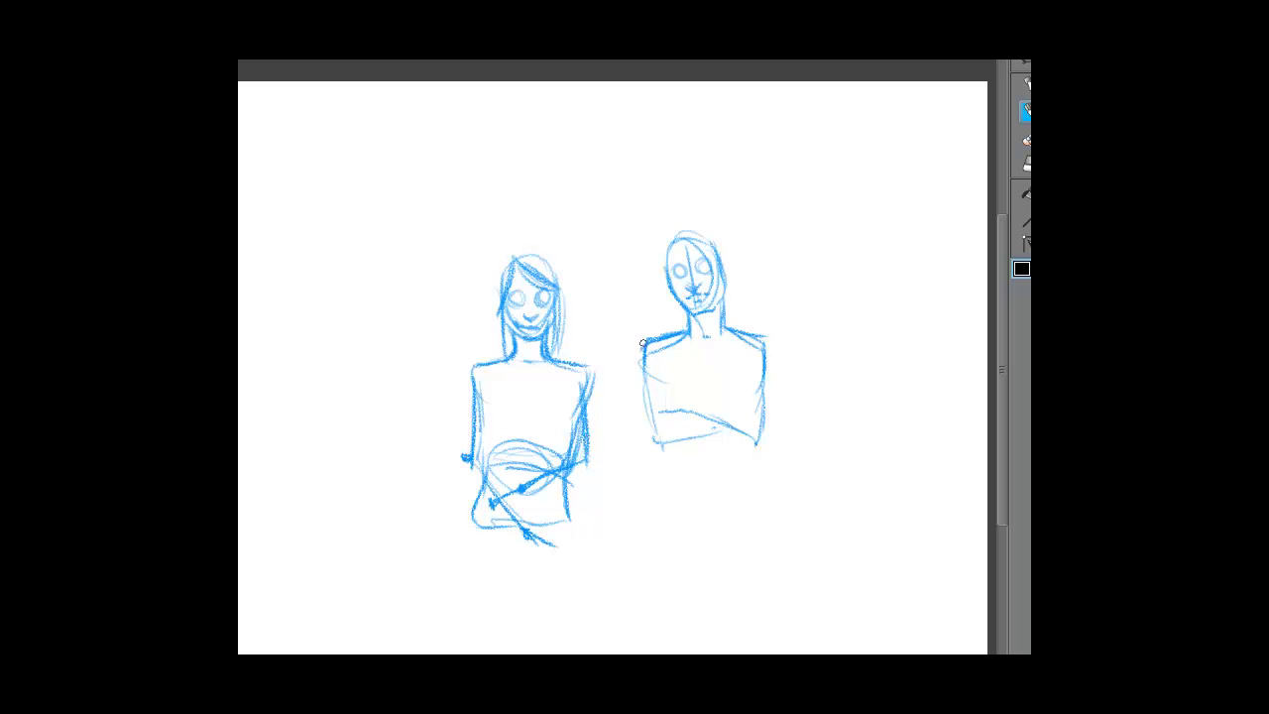
pyautogui.moveTo(642, 343); pyautogui.dragTo(636, 385)
pyautogui.moveTo(749, 337)
pyautogui.mouseDown()
pyautogui.moveTo(770, 405)
pyautogui.moveTo(767, 379)
pyautogui.moveTo(740, 407)
pyautogui.moveTo(748, 388)
pyautogui.moveTo(784, 395)
pyautogui.moveTo(754, 391)
pyautogui.mouseUp()
pyautogui.moveTo(639, 371)
pyautogui.mouseDown()
pyautogui.moveTo(653, 449)
pyautogui.moveTo(645, 434)
pyautogui.moveTo(659, 422)
pyautogui.moveTo(664, 443)
pyautogui.moveTo(686, 446)
pyautogui.moveTo(730, 429)
pyautogui.moveTo(663, 404)
pyautogui.moveTo(664, 392)
pyautogui.moveTo(671, 406)
pyautogui.moveTo(765, 425)
pyautogui.moveTo(700, 398)
pyautogui.moveTo(750, 416)
pyautogui.moveTo(702, 423)
pyautogui.moveTo(715, 434)
pyautogui.moveTo(765, 439)
pyautogui.moveTo(766, 381)
pyautogui.mouseUp()
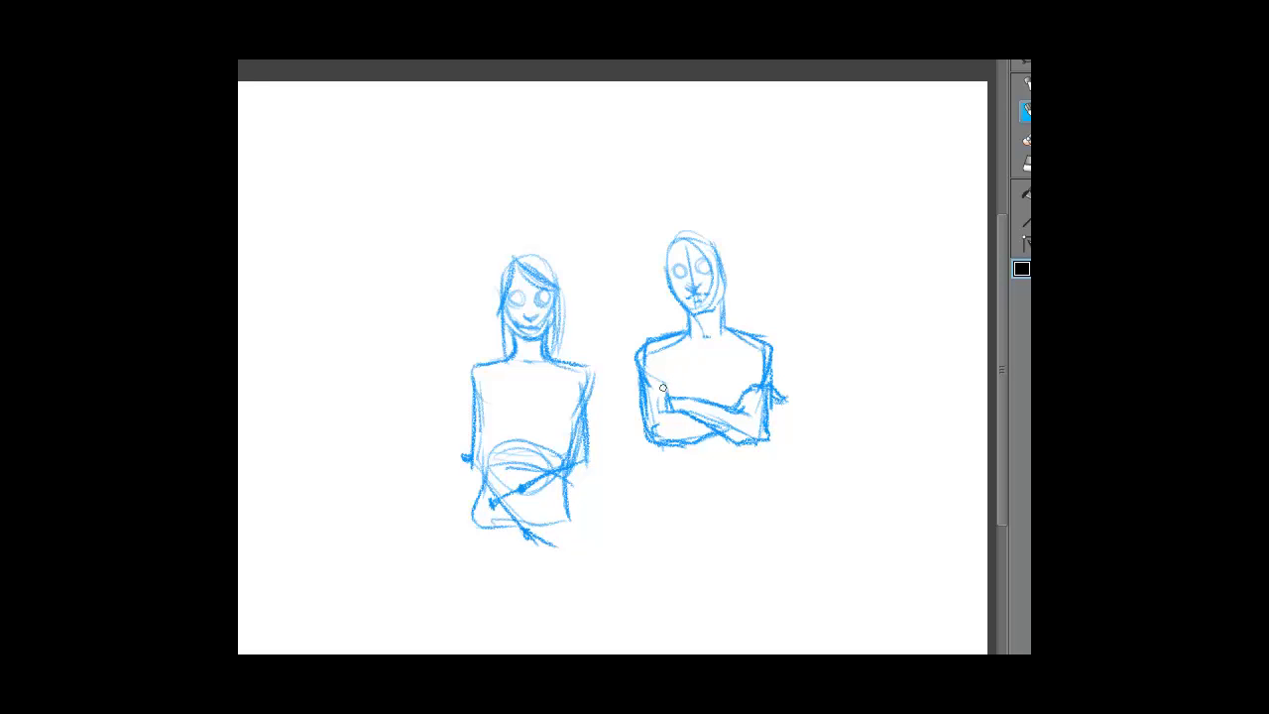
# Sketch torn sleeve edges at the right figure's shoulders and a ragged neckline on the shirt.
pyautogui.moveTo(663, 387); pyautogui.dragTo(646, 354)
pyautogui.moveTo(644, 353)
pyautogui.mouseDown()
pyautogui.moveTo(629, 341)
pyautogui.moveTo(634, 358)
pyautogui.mouseUp()
pyautogui.moveTo(768, 357); pyautogui.dragTo(784, 342)
pyautogui.moveTo(775, 328)
pyautogui.mouseDown()
pyautogui.moveTo(744, 330)
pyautogui.moveTo(694, 369)
pyautogui.moveTo(674, 335)
pyautogui.mouseUp()
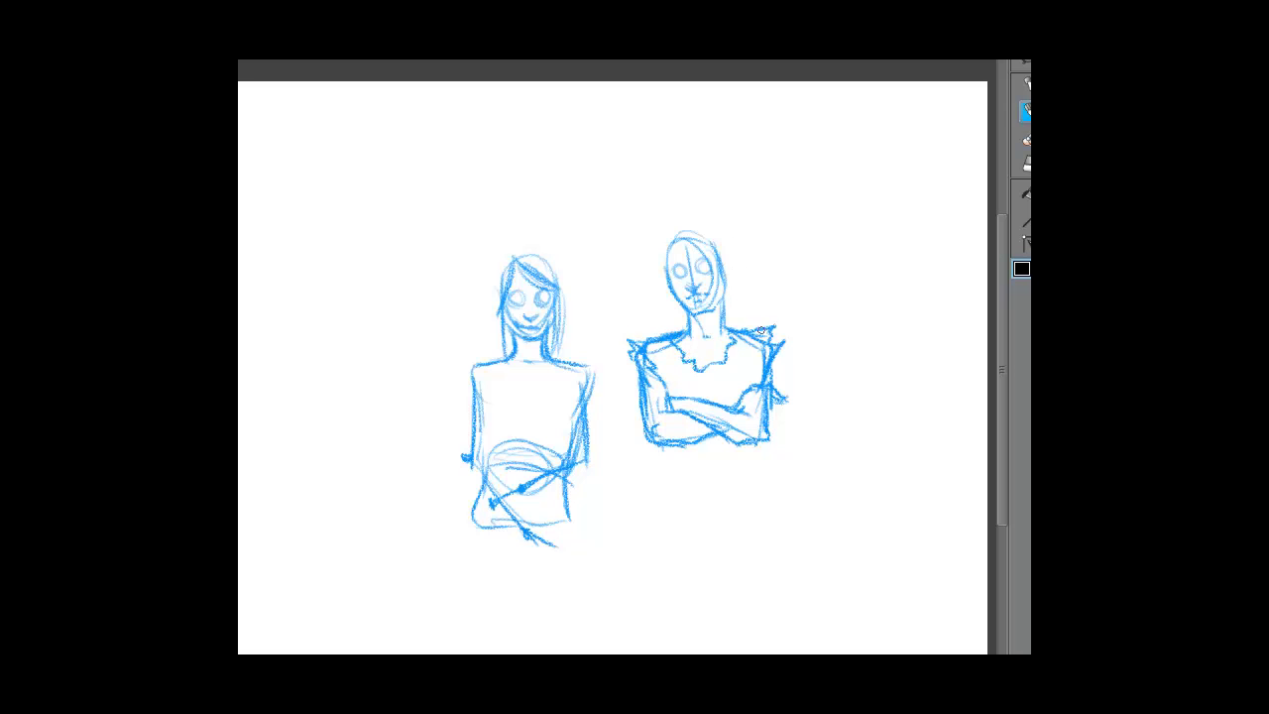
# Sketch the right figure's lower torso, belt and trouser legs down to the knees.
pyautogui.moveTo(666, 442)
pyautogui.mouseDown()
pyautogui.moveTo(666, 482)
pyautogui.moveTo(706, 498)
pyautogui.moveTo(755, 496)
pyautogui.moveTo(763, 452)
pyautogui.moveTo(761, 492)
pyautogui.moveTo(664, 479)
pyautogui.mouseUp()
pyautogui.moveTo(724, 440)
pyautogui.mouseDown()
pyautogui.moveTo(690, 464)
pyautogui.moveTo(722, 439)
pyautogui.mouseUp()
pyautogui.moveTo(675, 462)
pyautogui.mouseDown()
pyautogui.moveTo(670, 490)
pyautogui.moveTo(700, 526)
pyautogui.mouseUp()
pyautogui.moveTo(753, 495)
pyautogui.mouseDown()
pyautogui.moveTo(750, 526)
pyautogui.moveTo(665, 522)
pyautogui.moveTo(657, 533)
pyautogui.moveTo(734, 537)
pyautogui.moveTo(700, 511)
pyautogui.moveTo(749, 516)
pyautogui.moveTo(663, 510)
pyautogui.moveTo(658, 536)
pyautogui.moveTo(734, 563)
pyautogui.mouseUp()
pyautogui.moveTo(658, 531)
pyautogui.mouseDown()
pyautogui.moveTo(640, 619)
pyautogui.moveTo(674, 623)
pyautogui.mouseUp()
pyautogui.moveTo(704, 561); pyautogui.dragTo(688, 611)
pyautogui.moveTo(712, 551)
pyautogui.mouseDown()
pyautogui.moveTo(735, 563)
pyautogui.moveTo(754, 614)
pyautogui.mouseUp()
pyautogui.moveTo(769, 533); pyautogui.dragTo(790, 624)
pyautogui.moveTo(763, 620); pyautogui.dragTo(791, 626)
pyautogui.moveTo(729, 553); pyautogui.dragTo(745, 625)
pyautogui.moveTo(745, 625); pyautogui.dragTo(789, 629)
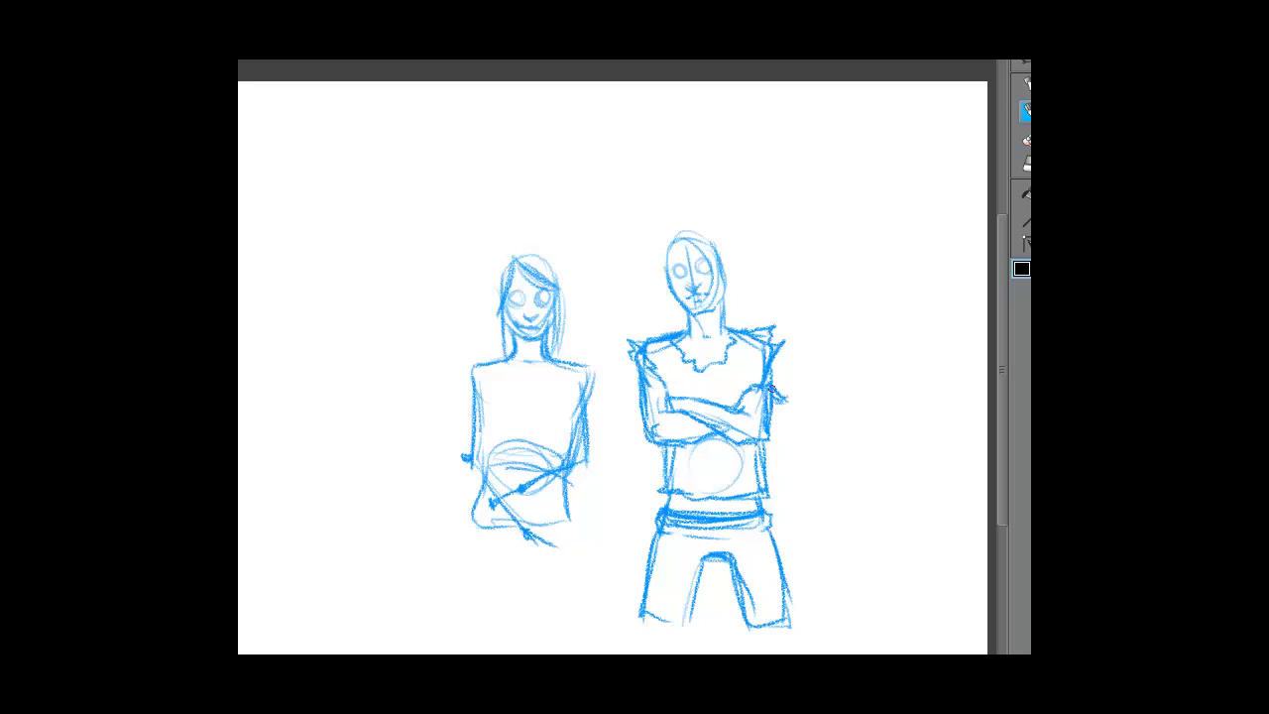
# Touch up the right figure's torn sleeves and sketch chin-length hair around the head.
pyautogui.moveTo(778, 389); pyautogui.dragTo(773, 359)
pyautogui.moveTo(668, 336); pyautogui.dragTo(634, 337)
pyautogui.moveTo(680, 226)
pyautogui.mouseDown()
pyautogui.moveTo(665, 271)
pyautogui.moveTo(676, 244)
pyautogui.moveTo(658, 253)
pyautogui.moveTo(674, 327)
pyautogui.mouseUp()
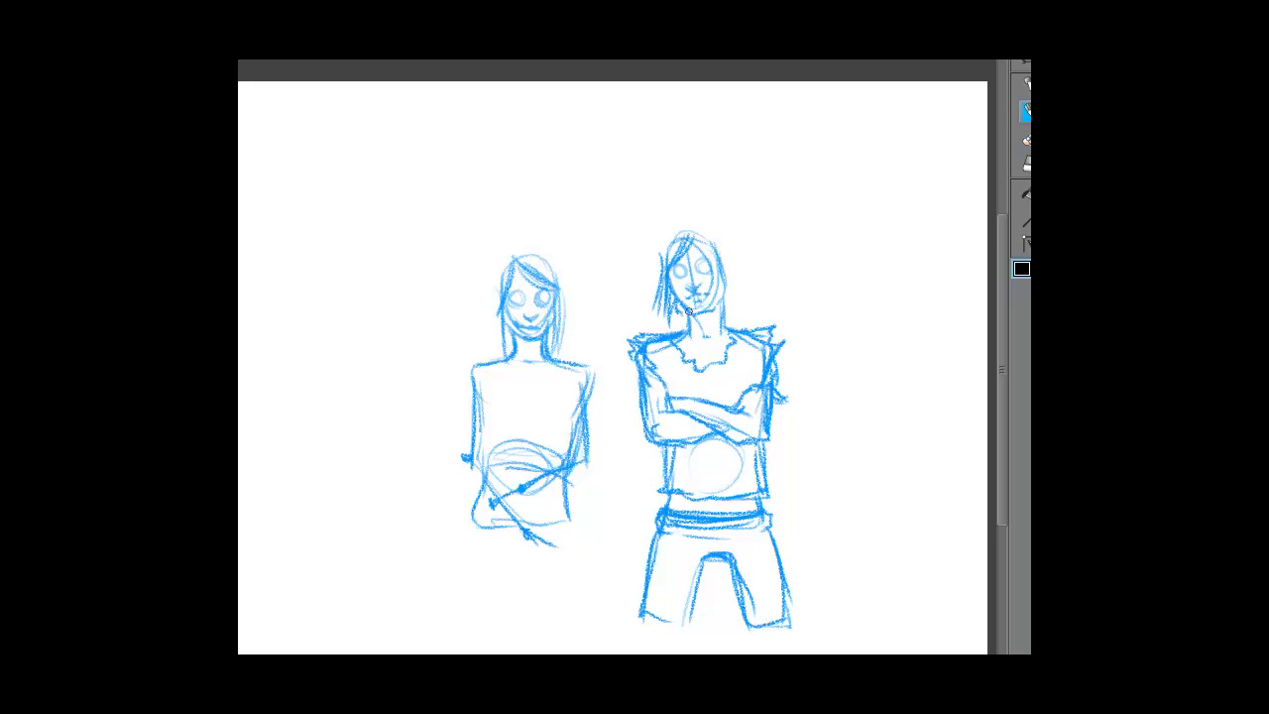
pyautogui.moveTo(724, 242)
pyautogui.mouseDown()
pyautogui.moveTo(731, 320)
pyautogui.moveTo(733, 244)
pyautogui.moveTo(659, 272)
pyautogui.mouseUp()
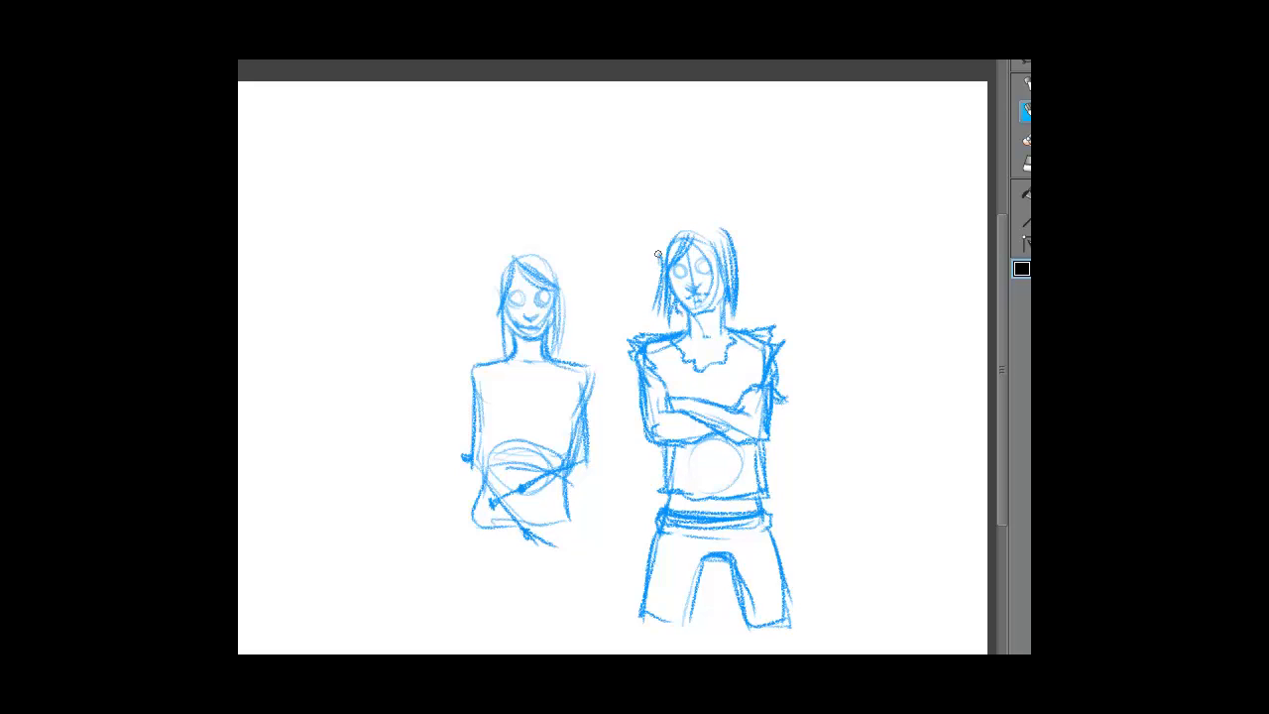
pyautogui.moveTo(686, 226)
pyautogui.mouseDown()
pyautogui.moveTo(658, 256)
pyautogui.moveTo(722, 220)
pyautogui.moveTo(735, 253)
pyautogui.moveTo(694, 220)
pyautogui.moveTo(662, 234)
pyautogui.moveTo(656, 299)
pyautogui.mouseUp()
# Sketch the left figure's straight shoulder-length hair with a crossed hair clip on the fringe.
pyautogui.moveTo(547, 317); pyautogui.dragTo(559, 353)
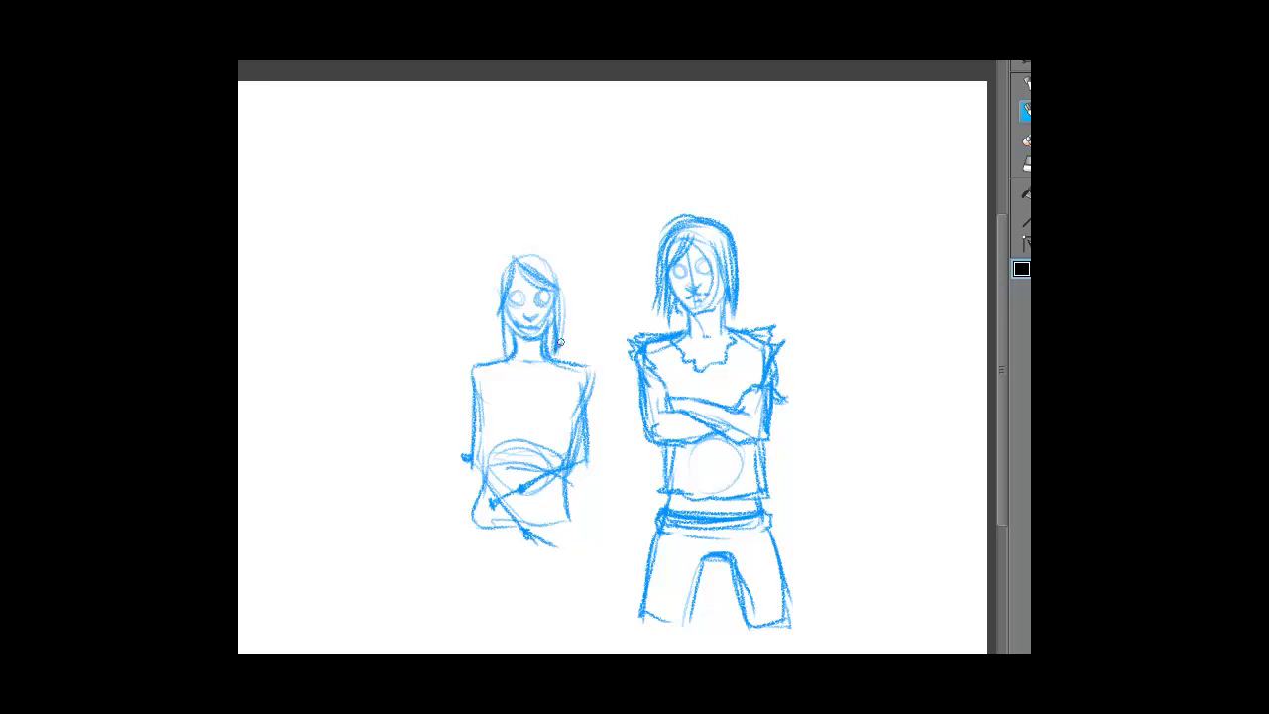
pyautogui.moveTo(567, 274)
pyautogui.mouseDown()
pyautogui.moveTo(557, 347)
pyautogui.moveTo(490, 367)
pyautogui.mouseUp()
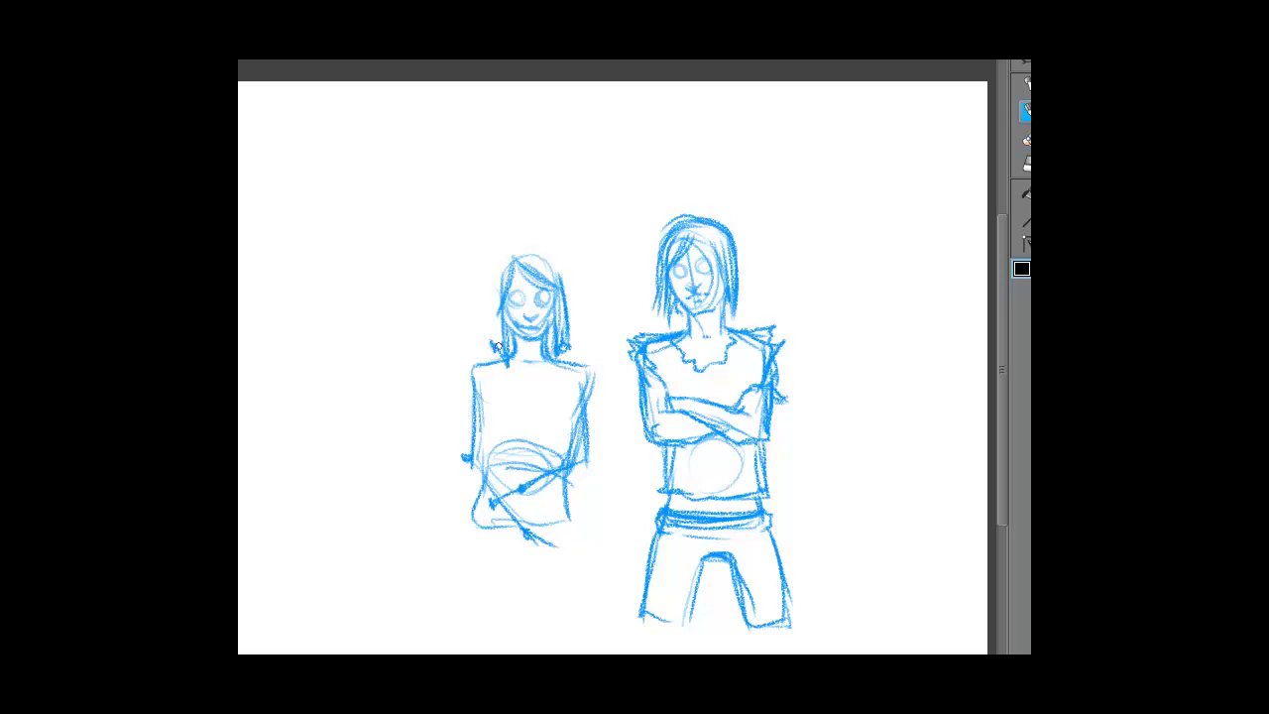
pyautogui.moveTo(491, 280); pyautogui.dragTo(487, 357)
pyautogui.moveTo(496, 258); pyautogui.dragTo(486, 337)
pyautogui.moveTo(493, 291)
pyautogui.mouseDown()
pyautogui.moveTo(517, 249)
pyautogui.moveTo(567, 288)
pyautogui.mouseUp()
pyautogui.moveTo(559, 268)
pyautogui.mouseDown()
pyautogui.moveTo(513, 248)
pyautogui.moveTo(492, 274)
pyautogui.mouseUp()
pyautogui.moveTo(493, 274)
pyautogui.mouseDown()
pyautogui.moveTo(526, 245)
pyautogui.moveTo(544, 260)
pyautogui.mouseUp()
pyautogui.moveTo(530, 265); pyautogui.dragTo(541, 281)
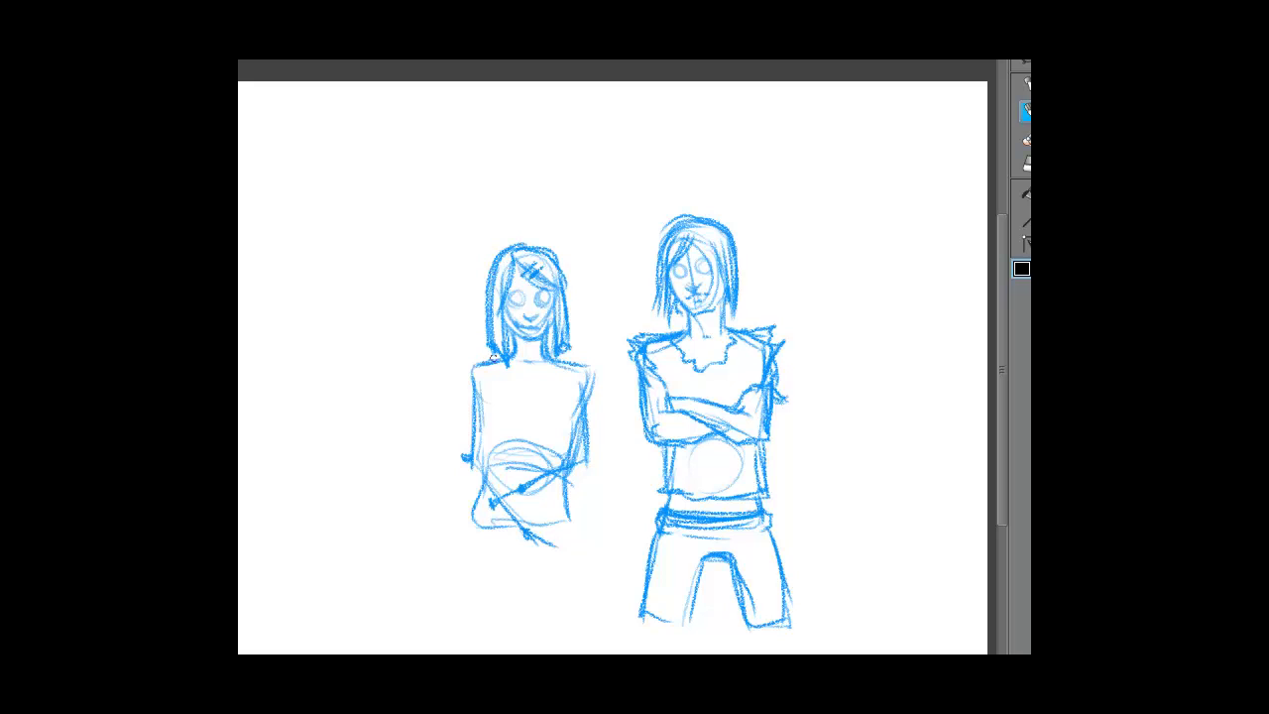
# Sketch a V-shaped collar and the side line of the torso on the left figure.
pyautogui.moveTo(493, 370); pyautogui.dragTo(476, 406)
pyautogui.moveTo(565, 367)
pyautogui.mouseDown()
pyautogui.moveTo(585, 414)
pyautogui.moveTo(542, 395)
pyautogui.mouseUp()
pyautogui.moveTo(555, 362); pyautogui.dragTo(488, 456)
pyautogui.moveTo(490, 404); pyautogui.dragTo(486, 458)
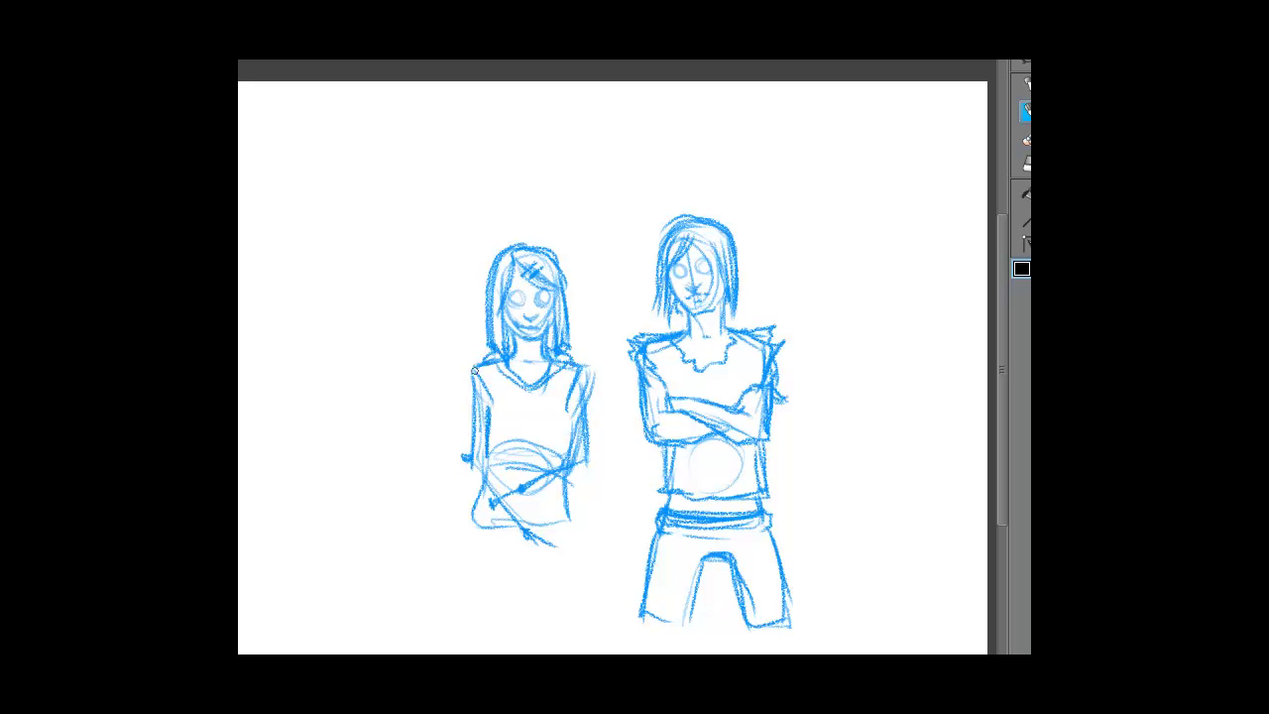
# Flesh out the left figure's arms and clasped hand, and erase the overlapping construction lines.
pyautogui.moveTo(476, 367)
pyautogui.mouseDown()
pyautogui.moveTo(463, 458)
pyautogui.moveTo(475, 483)
pyautogui.moveTo(485, 450)
pyautogui.moveTo(516, 532)
pyautogui.moveTo(538, 493)
pyautogui.mouseUp()
pyautogui.moveTo(591, 373); pyautogui.dragTo(593, 456)
pyautogui.moveTo(596, 396)
pyautogui.mouseDown()
pyautogui.moveTo(575, 460)
pyautogui.moveTo(522, 483)
pyautogui.moveTo(582, 474)
pyautogui.moveTo(504, 485)
pyautogui.mouseUp()
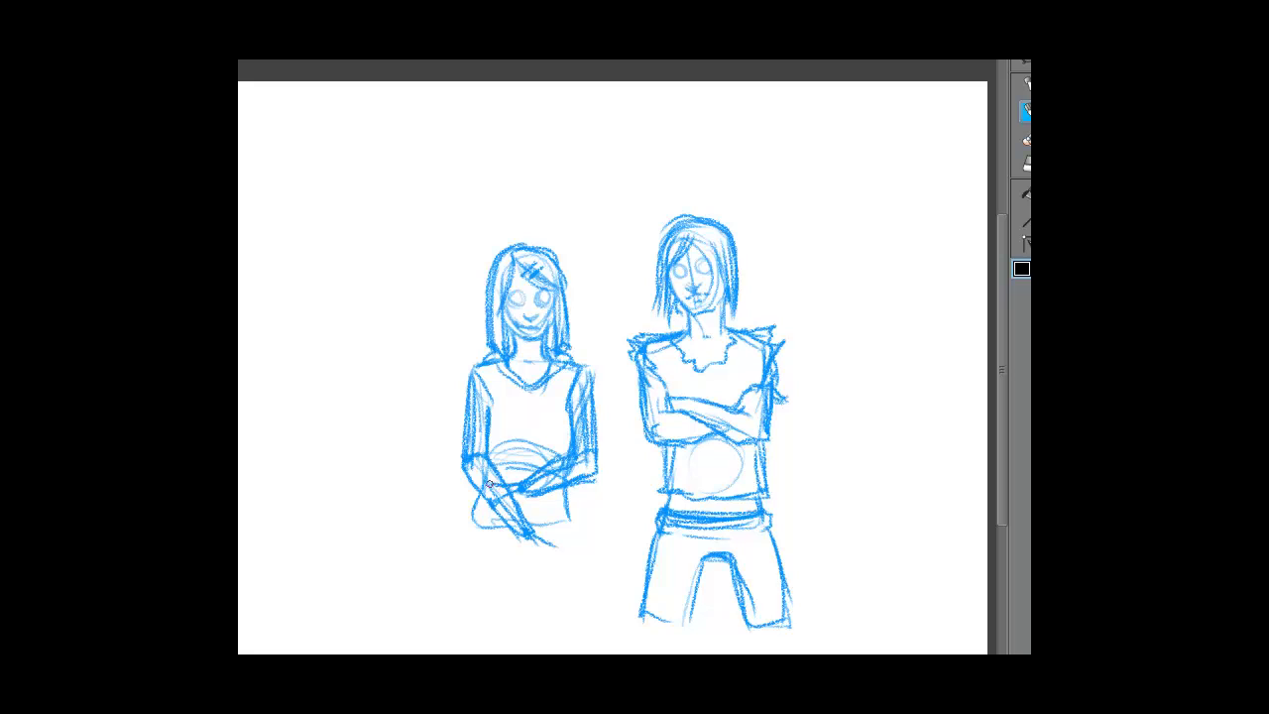
pyautogui.moveTo(485, 509); pyautogui.dragTo(569, 474)
pyautogui.press('e')
pyautogui.moveTo(578, 462); pyautogui.dragTo(574, 396)
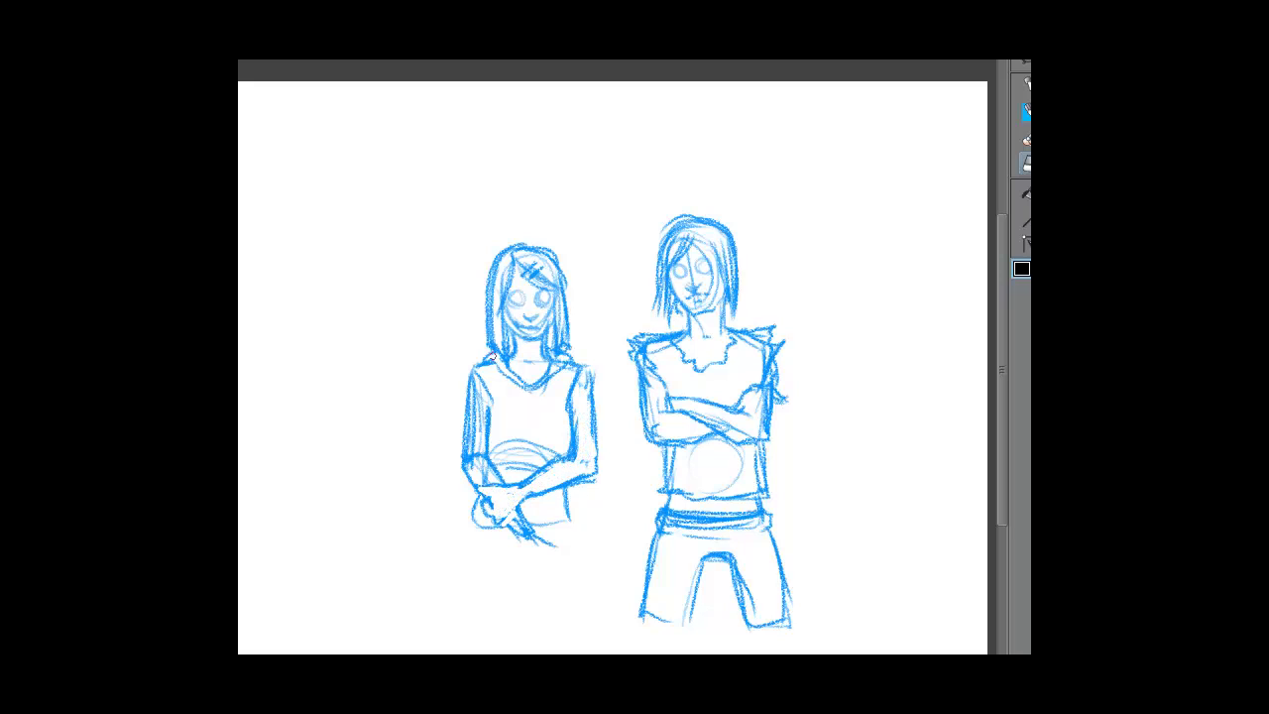
# Refine the hood, shoulders and sleeve outlines of the left figure's jacket.
pyautogui.moveTo(491, 355); pyautogui.dragTo(507, 362)
pyautogui.moveTo(579, 365); pyautogui.dragTo(555, 364)
pyautogui.moveTo(477, 398)
pyautogui.mouseDown()
pyautogui.moveTo(472, 451)
pyautogui.moveTo(470, 377)
pyautogui.moveTo(481, 374)
pyautogui.mouseUp()
pyautogui.moveTo(569, 355); pyautogui.dragTo(592, 367)
pyautogui.moveTo(592, 367); pyautogui.dragTo(596, 411)
pyautogui.moveTo(482, 363)
pyautogui.mouseDown()
pyautogui.moveTo(466, 375)
pyautogui.moveTo(460, 443)
pyautogui.mouseUp()
pyautogui.moveTo(565, 408); pyautogui.dragTo(571, 460)
pyautogui.moveTo(595, 413)
pyautogui.mouseDown()
pyautogui.moveTo(597, 460)
pyautogui.moveTo(581, 474)
pyautogui.mouseUp()
# Sketch a wristwatch and the hanging hand on the left figure's crossed arms.
pyautogui.moveTo(535, 472)
pyautogui.mouseDown()
pyautogui.moveTo(507, 523)
pyautogui.moveTo(525, 549)
pyautogui.mouseUp()
pyautogui.moveTo(529, 517)
pyautogui.mouseDown()
pyautogui.moveTo(535, 531)
pyautogui.moveTo(512, 543)
pyautogui.mouseUp()
pyautogui.moveTo(529, 541); pyautogui.dragTo(545, 561)
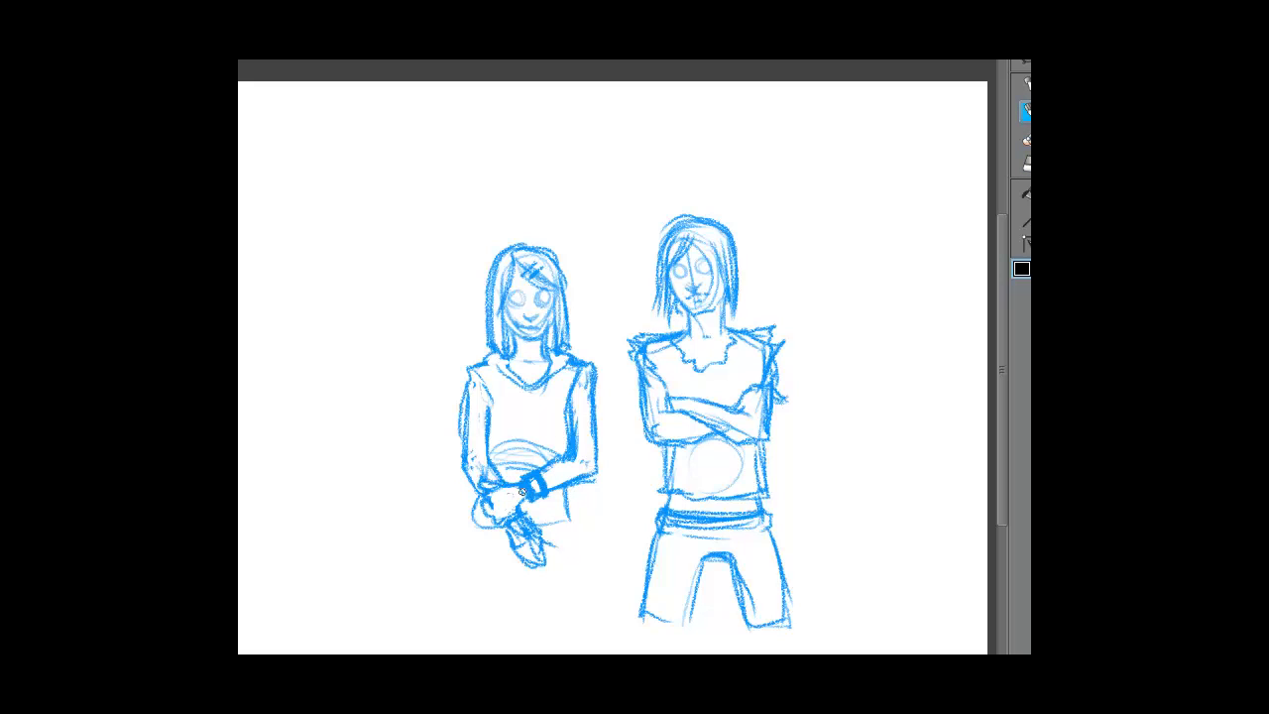
pyautogui.moveTo(529, 504); pyautogui.dragTo(599, 477)
# Sketch the chest folds, central zip and lower hem of the left figure's jacket.
pyautogui.moveTo(488, 416)
pyautogui.mouseDown()
pyautogui.moveTo(515, 433)
pyautogui.moveTo(566, 429)
pyautogui.mouseUp()
pyautogui.moveTo(531, 388); pyautogui.dragTo(529, 462)
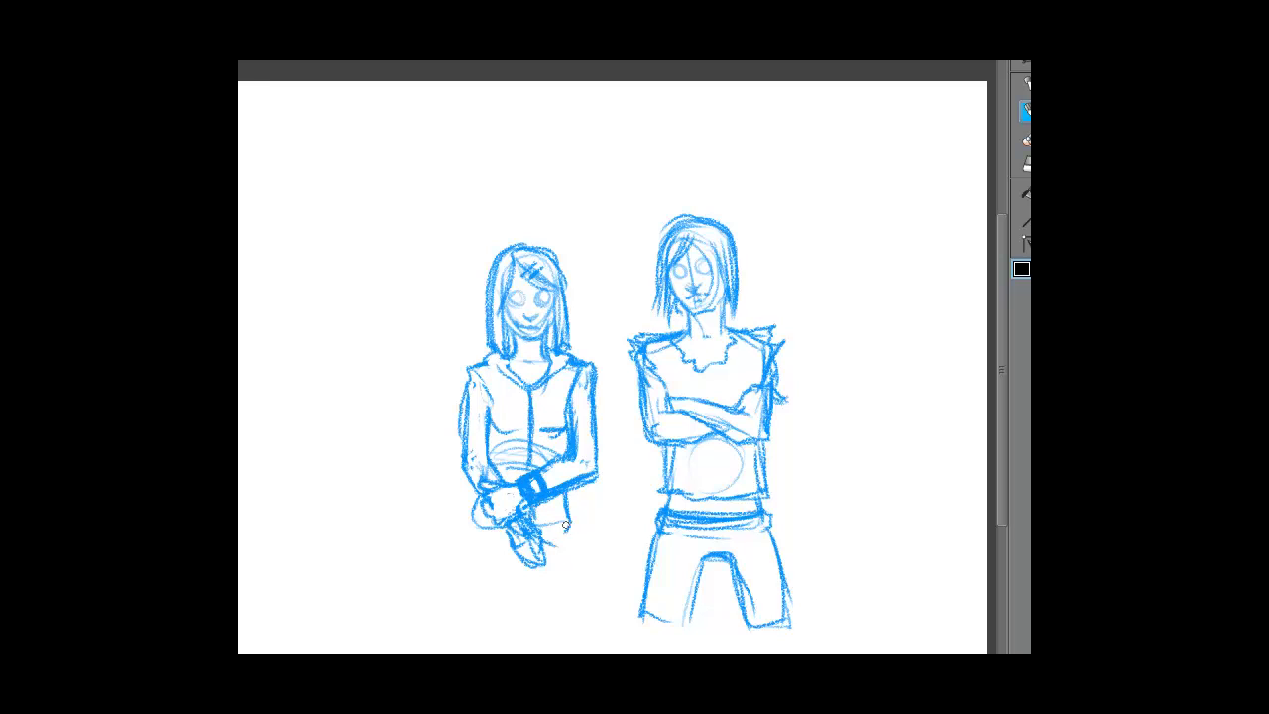
pyautogui.moveTo(566, 525)
pyautogui.mouseDown()
pyautogui.moveTo(544, 538)
pyautogui.moveTo(468, 516)
pyautogui.mouseUp()
pyautogui.moveTo(559, 496); pyautogui.dragTo(555, 521)
pyautogui.moveTo(545, 464); pyautogui.dragTo(500, 466)
pyautogui.moveTo(562, 526); pyautogui.dragTo(539, 524)
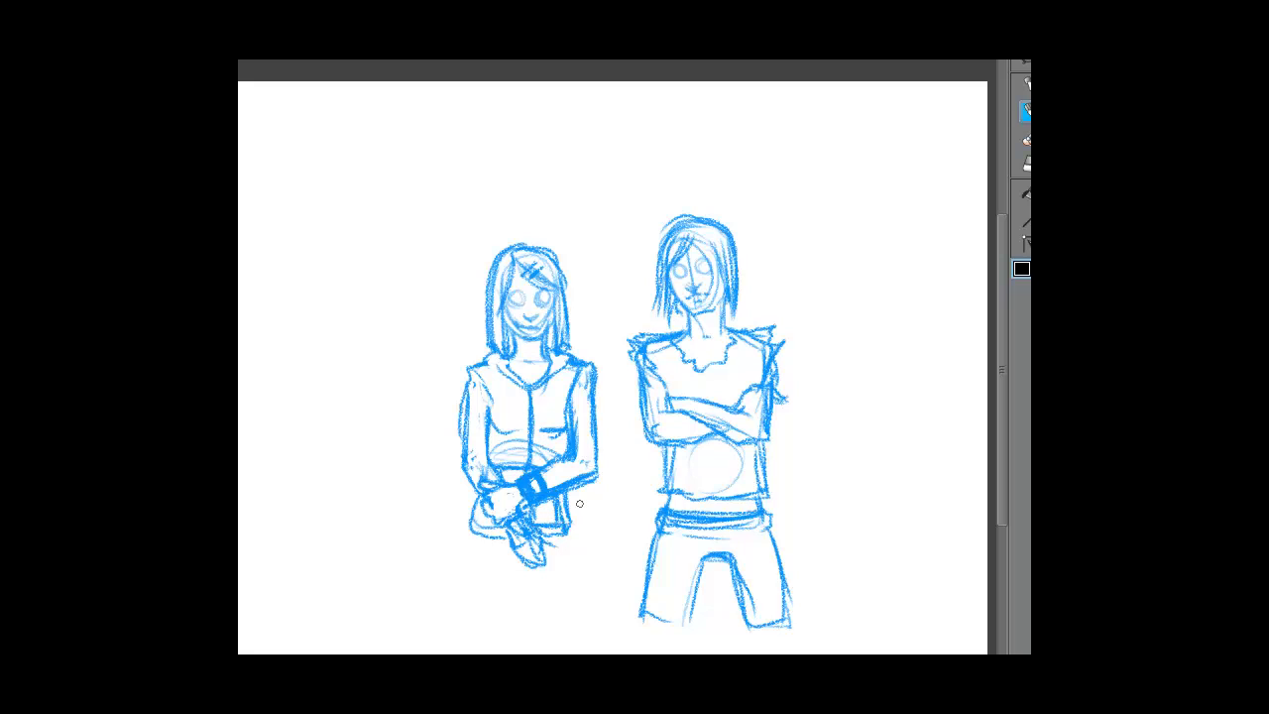
# Move the right figure's folded arms slightly down and redraw the hand over the gap.
pyautogui.click(1026, 111)
pyautogui.moveTo(793, 383)
pyautogui.mouseDown()
pyautogui.moveTo(634, 421)
pyautogui.moveTo(793, 389)
pyautogui.moveTo(739, 422)
pyautogui.mouseUp()
pyautogui.click(591, 490)
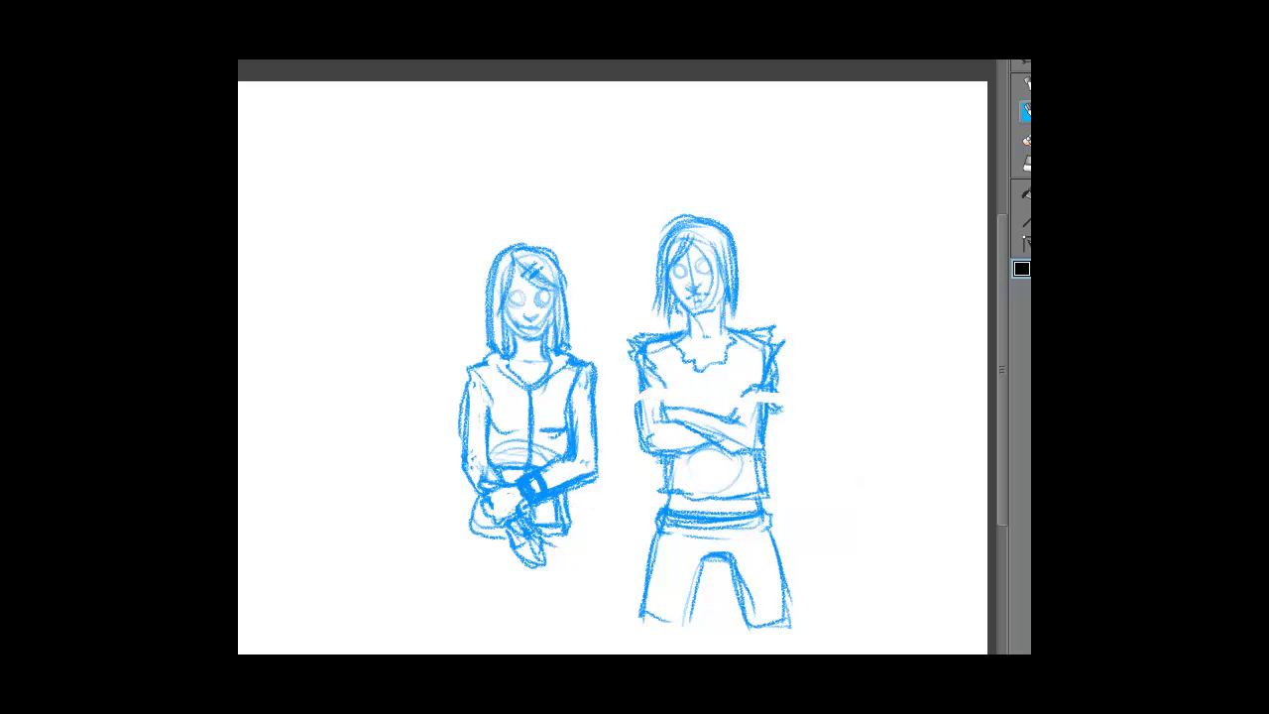
pyautogui.moveTo(763, 405)
pyautogui.mouseDown()
pyautogui.moveTo(780, 411)
pyautogui.moveTo(783, 388)
pyautogui.mouseUp()
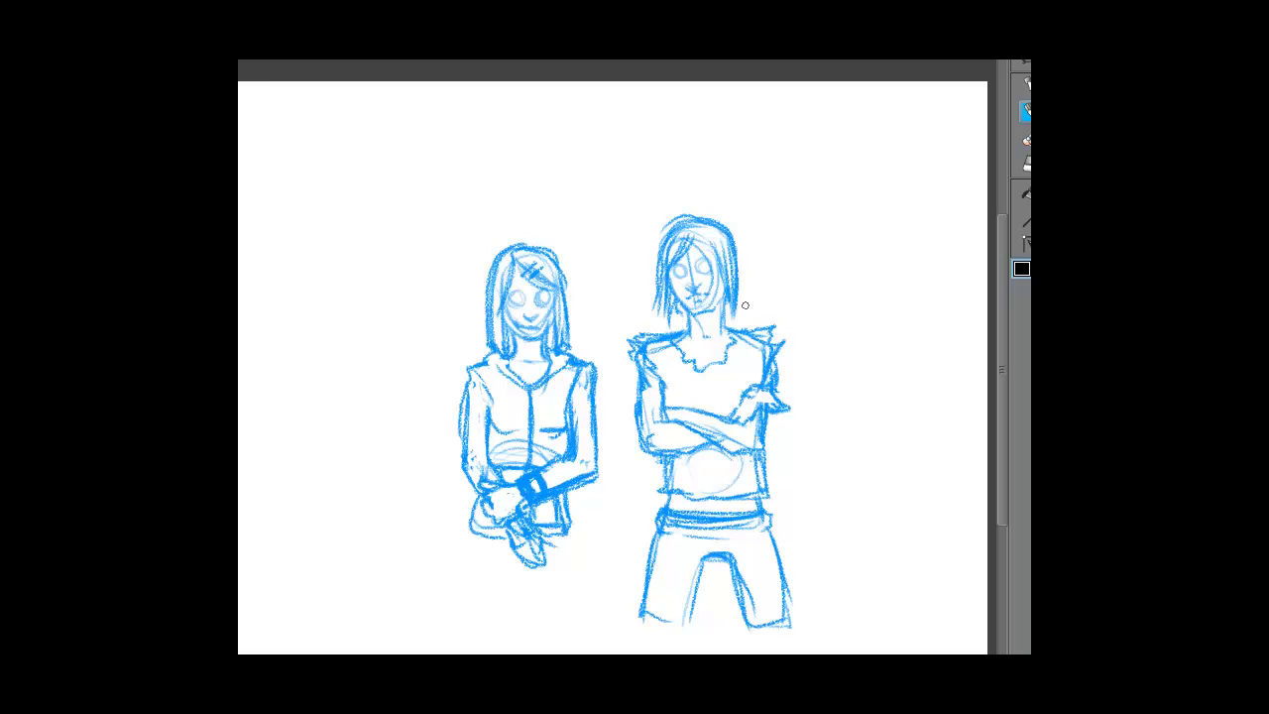
# Sketch the left figure's trouser legs from the waist to the knees, with knee details.
pyautogui.moveTo(506, 567); pyautogui.dragTo(536, 580)
pyautogui.moveTo(475, 525)
pyautogui.mouseDown()
pyautogui.moveTo(458, 634)
pyautogui.moveTo(490, 640)
pyautogui.mouseUp()
pyautogui.moveTo(490, 642)
pyautogui.mouseDown()
pyautogui.moveTo(505, 585)
pyautogui.moveTo(543, 611)
pyautogui.mouseUp()
pyautogui.moveTo(563, 525); pyautogui.dragTo(575, 617)
pyautogui.moveTo(565, 550)
pyautogui.mouseDown()
pyautogui.moveTo(571, 635)
pyautogui.moveTo(592, 649)
pyautogui.mouseUp()
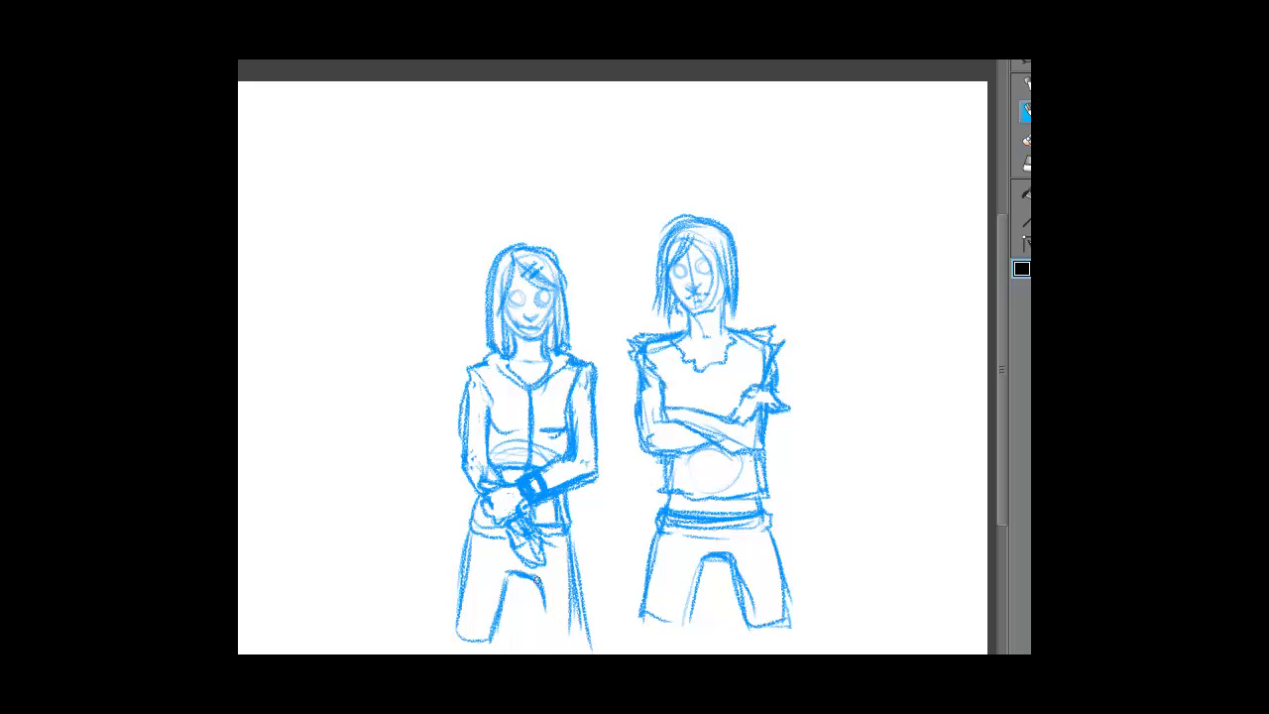
pyautogui.moveTo(537, 577); pyautogui.dragTo(544, 630)
pyautogui.moveTo(569, 533); pyautogui.dragTo(575, 647)
pyautogui.moveTo(569, 583); pyautogui.dragTo(579, 650)
pyautogui.moveTo(476, 541); pyautogui.dragTo(460, 653)
pyautogui.moveTo(466, 581); pyautogui.dragTo(458, 652)
pyautogui.moveTo(460, 650); pyautogui.dragTo(494, 652)
pyautogui.moveTo(504, 592); pyautogui.dragTo(494, 653)
pyautogui.moveTo(529, 583)
pyautogui.mouseDown()
pyautogui.moveTo(543, 639)
pyautogui.moveTo(573, 646)
pyautogui.mouseUp()
pyautogui.moveTo(573, 597)
pyautogui.mouseDown()
pyautogui.moveTo(569, 653)
pyautogui.moveTo(575, 638)
pyautogui.mouseUp()
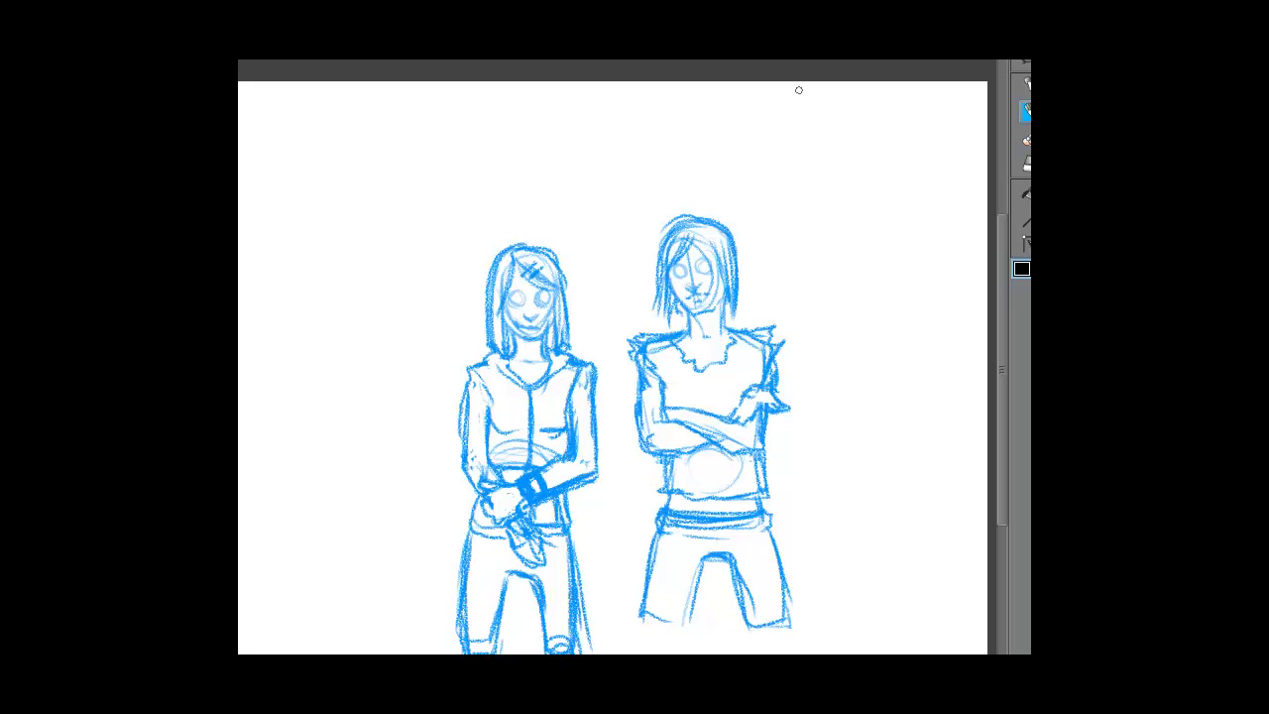
# Add a loose hair strand to the right figure and strengthen the chest fold on the left figure's jacket.
pyautogui.moveTo(707, 246)
pyautogui.mouseDown()
pyautogui.moveTo(744, 280)
pyautogui.moveTo(749, 307)
pyautogui.mouseUp()
pyautogui.moveTo(491, 426); pyautogui.dragTo(524, 432)
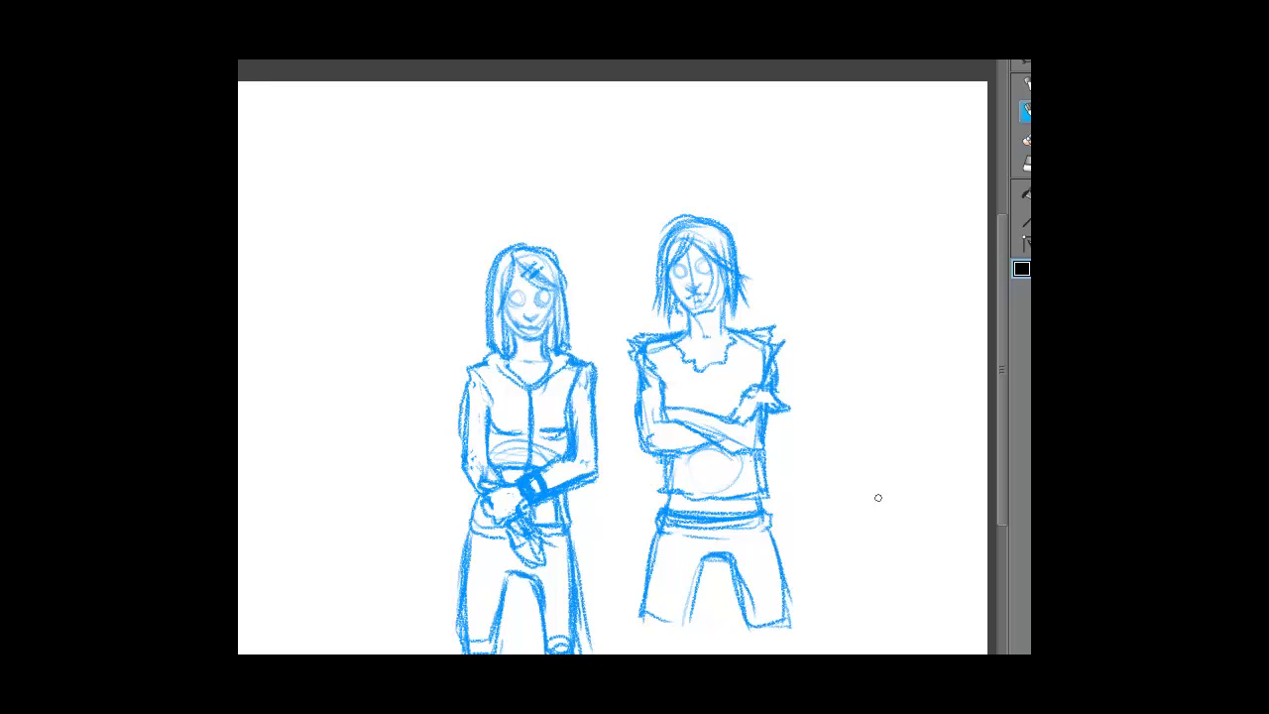
# Widen the left figure's body by selecting each half and shifting it slightly outwards.
pyautogui.moveTo(530, 364)
pyautogui.mouseDown()
pyautogui.moveTo(519, 474)
pyautogui.moveTo(552, 546)
pyautogui.moveTo(441, 483)
pyautogui.moveTo(525, 367)
pyautogui.mouseUp()
pyautogui.hotkey('ctrl', 'z')
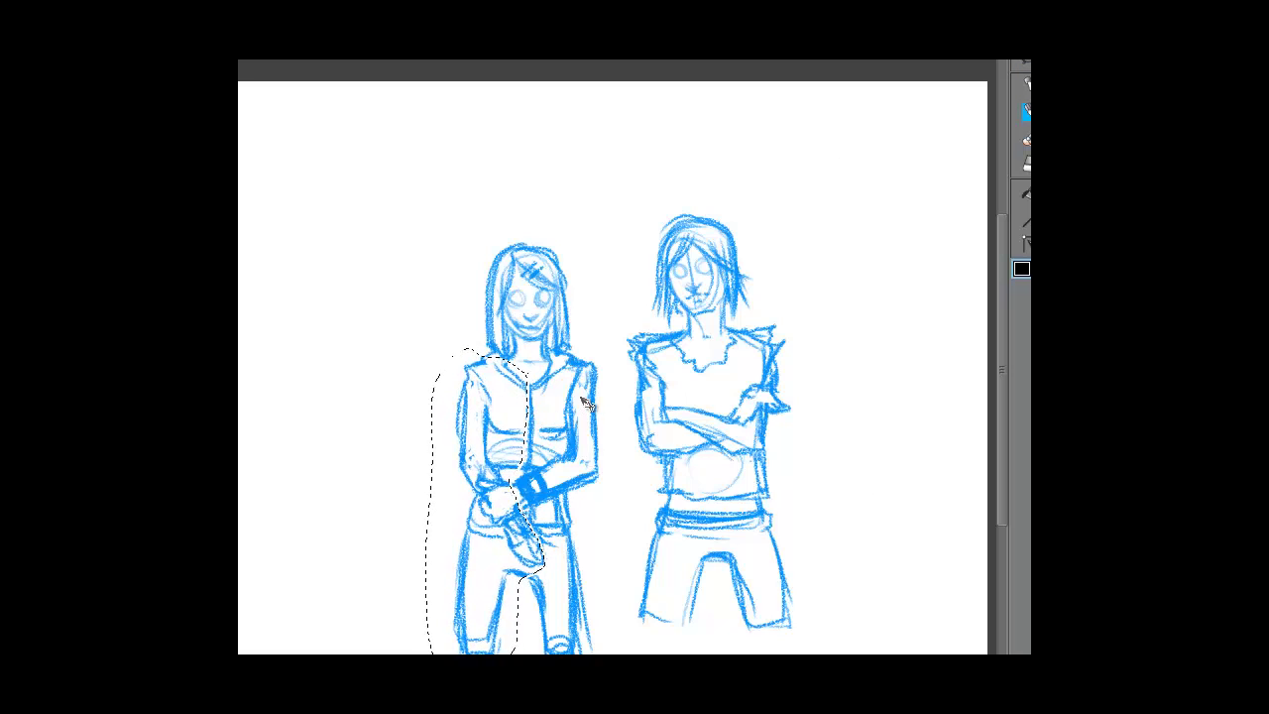
pyautogui.hotkey('ctrl', 'shift', 'i')
pyautogui.hotkey('ctrl', 'd')
pyautogui.moveTo(593, 355)
pyautogui.mouseDown()
pyautogui.moveTo(541, 375)
pyautogui.moveTo(523, 454)
pyautogui.moveTo(543, 545)
pyautogui.moveTo(614, 516)
pyautogui.moveTo(591, 349)
pyautogui.mouseUp()
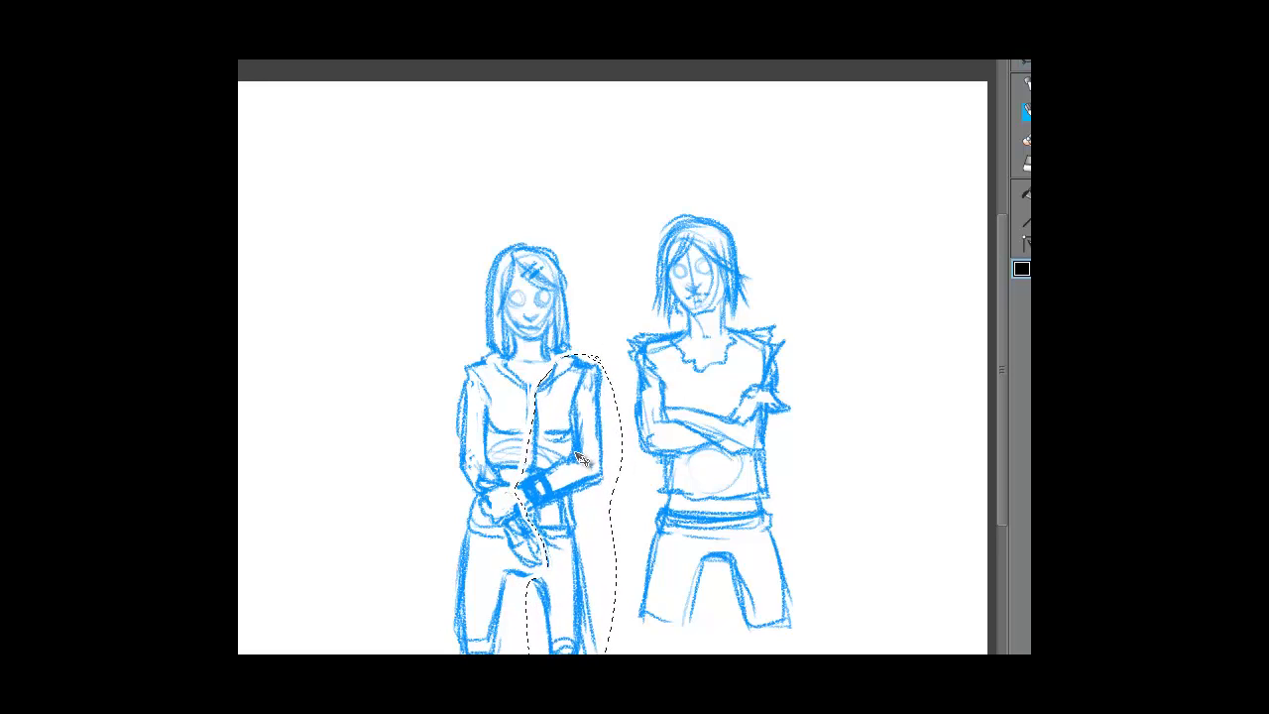
pyautogui.hotkey('ctrl', 'd')
# Reconnect the split lines at the left figure's crotch, jacket zip and hanging hand.
pyautogui.press('b')
pyautogui.moveTo(507, 571); pyautogui.dragTo(542, 623)
pyautogui.moveTo(533, 389); pyautogui.dragTo(524, 479)
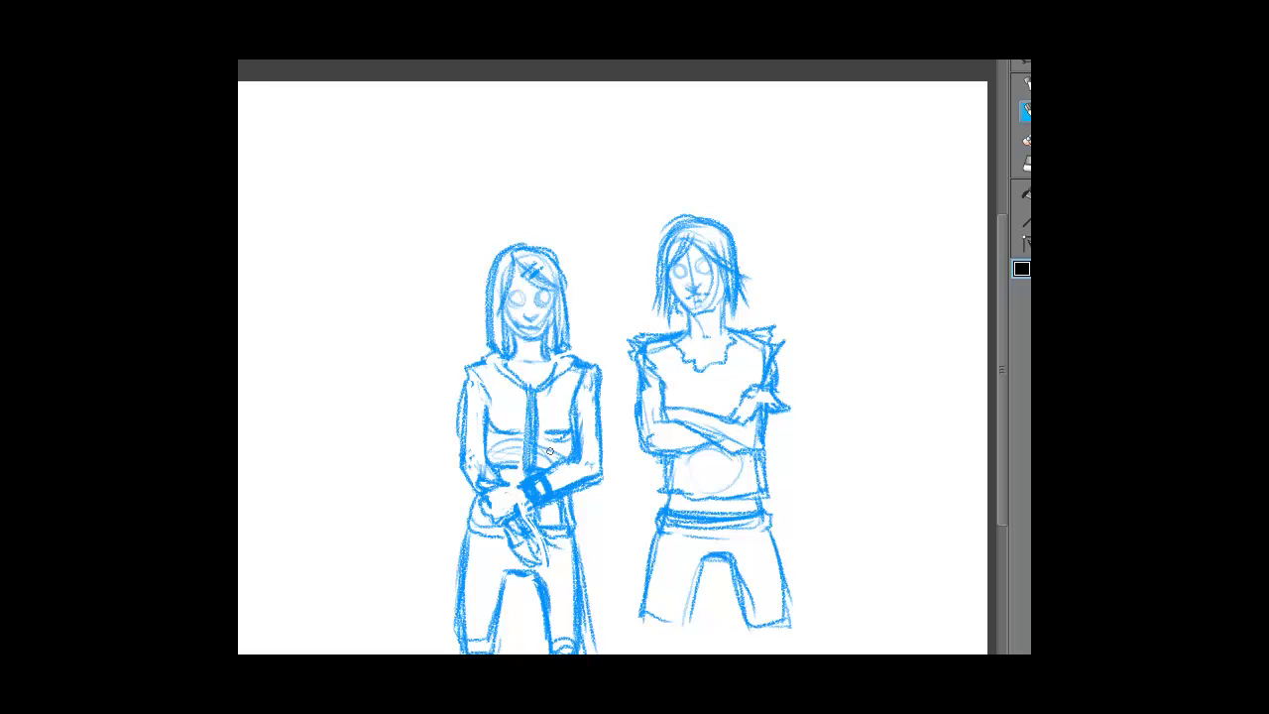
pyautogui.moveTo(533, 530); pyautogui.dragTo(542, 565)
# Extend the right figure's legs with knee shapes at the lower edge of the trousers.
pyautogui.moveTo(651, 571)
pyautogui.mouseDown()
pyautogui.moveTo(642, 620)
pyautogui.moveTo(656, 653)
pyautogui.mouseUp()
pyautogui.moveTo(694, 581)
pyautogui.mouseDown()
pyautogui.moveTo(667, 650)
pyautogui.moveTo(642, 653)
pyautogui.mouseUp()
pyautogui.moveTo(762, 594)
pyautogui.mouseDown()
pyautogui.moveTo(745, 651)
pyautogui.moveTo(779, 651)
pyautogui.mouseUp()
pyautogui.moveTo(763, 642); pyautogui.dragTo(783, 651)
pyautogui.moveTo(646, 644); pyautogui.dragTo(668, 650)
pyautogui.moveTo(743, 605); pyautogui.dragTo(753, 652)
pyautogui.moveTo(785, 604); pyautogui.dragTo(790, 628)
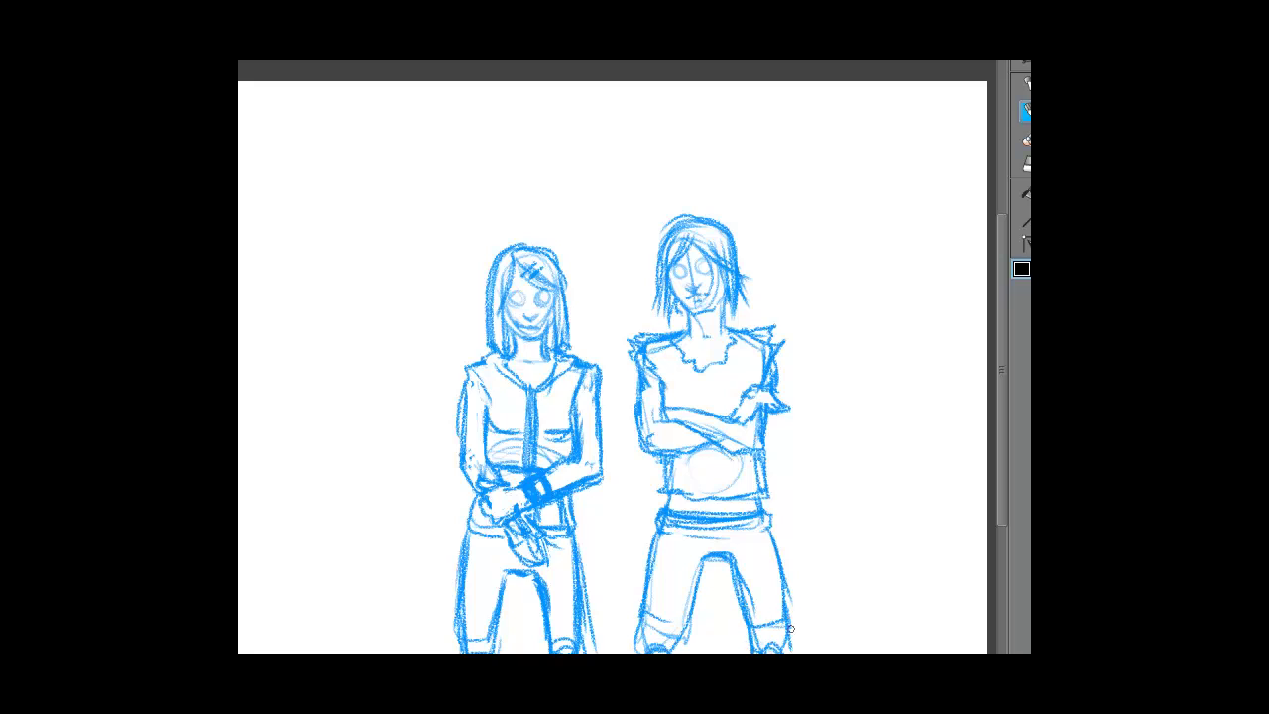
pyautogui.moveTo(647, 627); pyautogui.dragTo(640, 653)
# Erase the right figure's belt and sketch trouser pockets and a fly in its place.
pyautogui.press('e')
pyautogui.moveTo(668, 523); pyautogui.dragTo(751, 524)
pyautogui.moveTo(754, 527)
pyautogui.mouseDown()
pyautogui.moveTo(659, 535)
pyautogui.moveTo(694, 538)
pyautogui.mouseUp()
pyautogui.moveTo(762, 528); pyautogui.dragTo(724, 519)
pyautogui.press('b')
pyautogui.moveTo(753, 454); pyautogui.dragTo(775, 548)
pyautogui.moveTo(660, 510)
pyautogui.mouseDown()
pyautogui.moveTo(653, 543)
pyautogui.moveTo(715, 555)
pyautogui.mouseUp()
pyautogui.moveTo(721, 517)
pyautogui.mouseDown()
pyautogui.moveTo(717, 555)
pyautogui.moveTo(729, 557)
pyautogui.mouseUp()
pyautogui.moveTo(755, 519)
pyautogui.mouseDown()
pyautogui.moveTo(774, 534)
pyautogui.moveTo(757, 519)
pyautogui.mouseUp()
pyautogui.moveTo(655, 542); pyautogui.dragTo(669, 518)
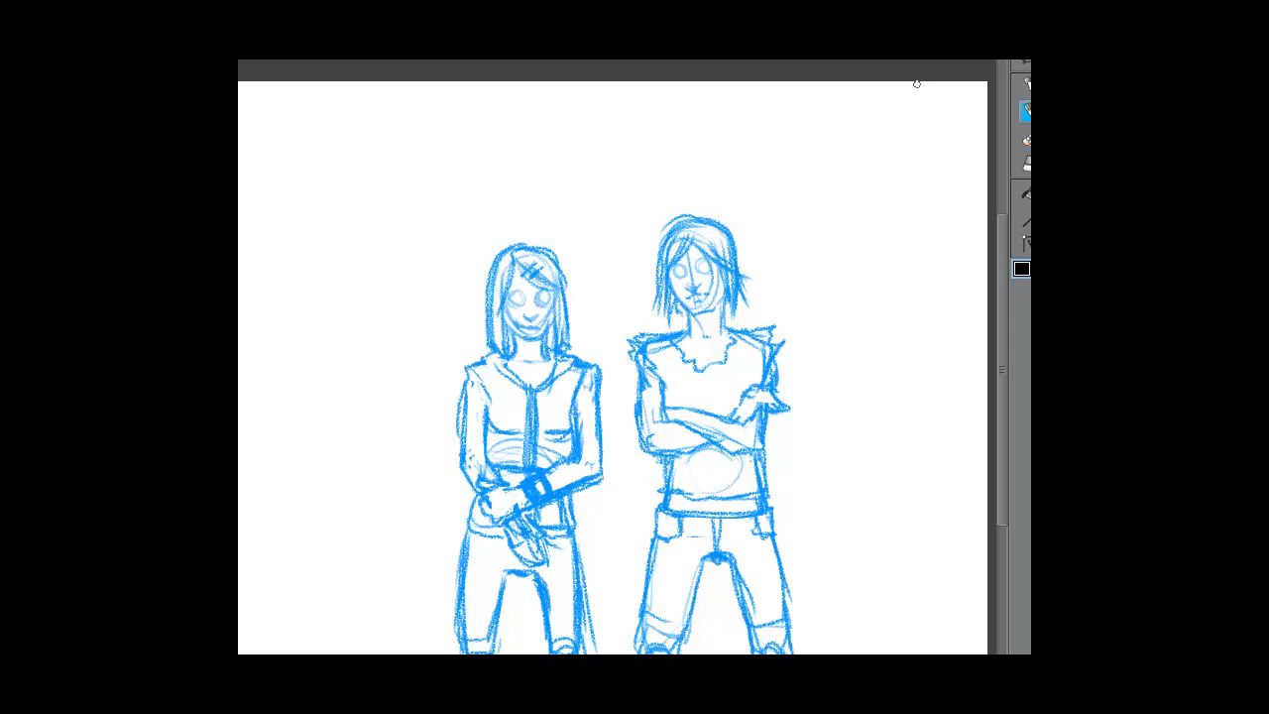
# Sketch frowning brows, narrowed eyes and a nose on the right figure, and darken the left figure's eye.
pyautogui.hotkey('ctrl', '+')
pyautogui.hotkey('ctrl', '+')
pyautogui.hotkey('ctrl', '+')
pyautogui.moveTo(634, 298); pyautogui.dragTo(572, 384)
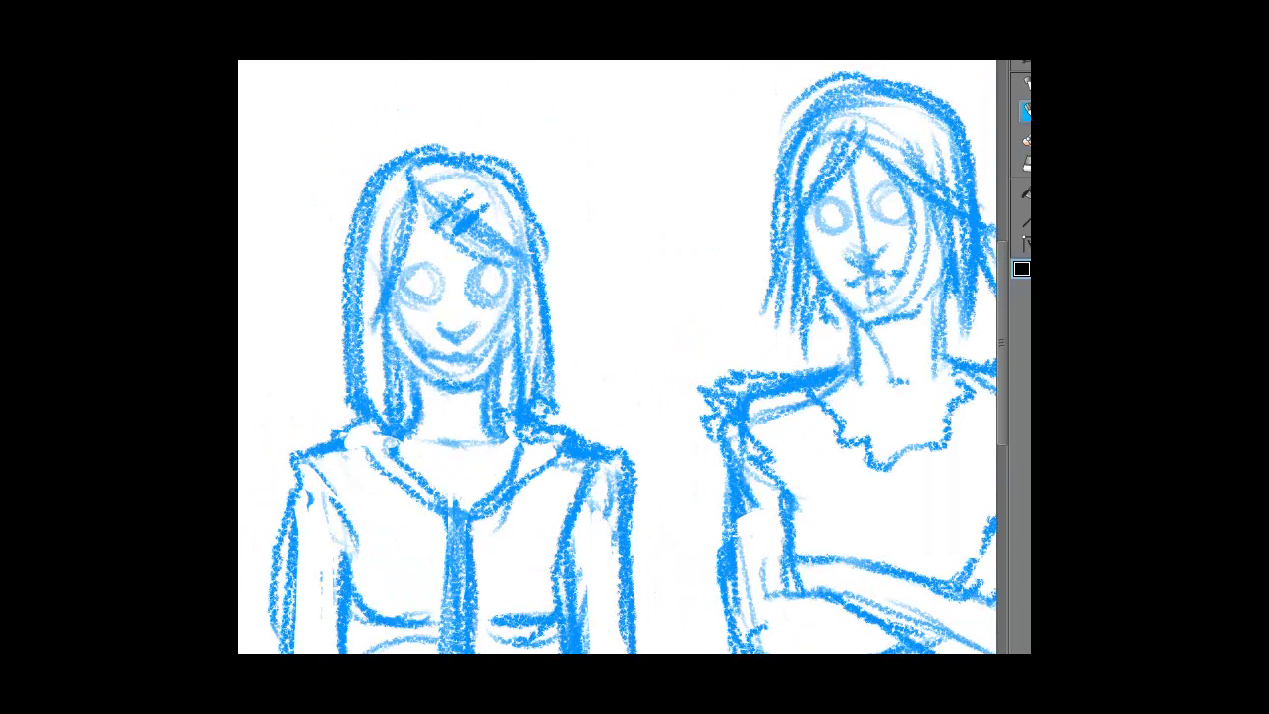
pyautogui.moveTo(871, 204); pyautogui.dragTo(895, 194)
pyautogui.moveTo(815, 206); pyautogui.dragTo(856, 210)
pyautogui.moveTo(881, 275)
pyautogui.mouseDown()
pyautogui.moveTo(902, 264)
pyautogui.moveTo(855, 259)
pyautogui.mouseUp()
pyautogui.moveTo(849, 240); pyautogui.dragTo(850, 210)
pyautogui.moveTo(866, 234)
pyautogui.mouseDown()
pyautogui.moveTo(873, 210)
pyautogui.moveTo(900, 217)
pyautogui.moveTo(820, 214)
pyautogui.moveTo(906, 208)
pyautogui.mouseUp()
pyautogui.moveTo(478, 270); pyautogui.dragTo(502, 294)
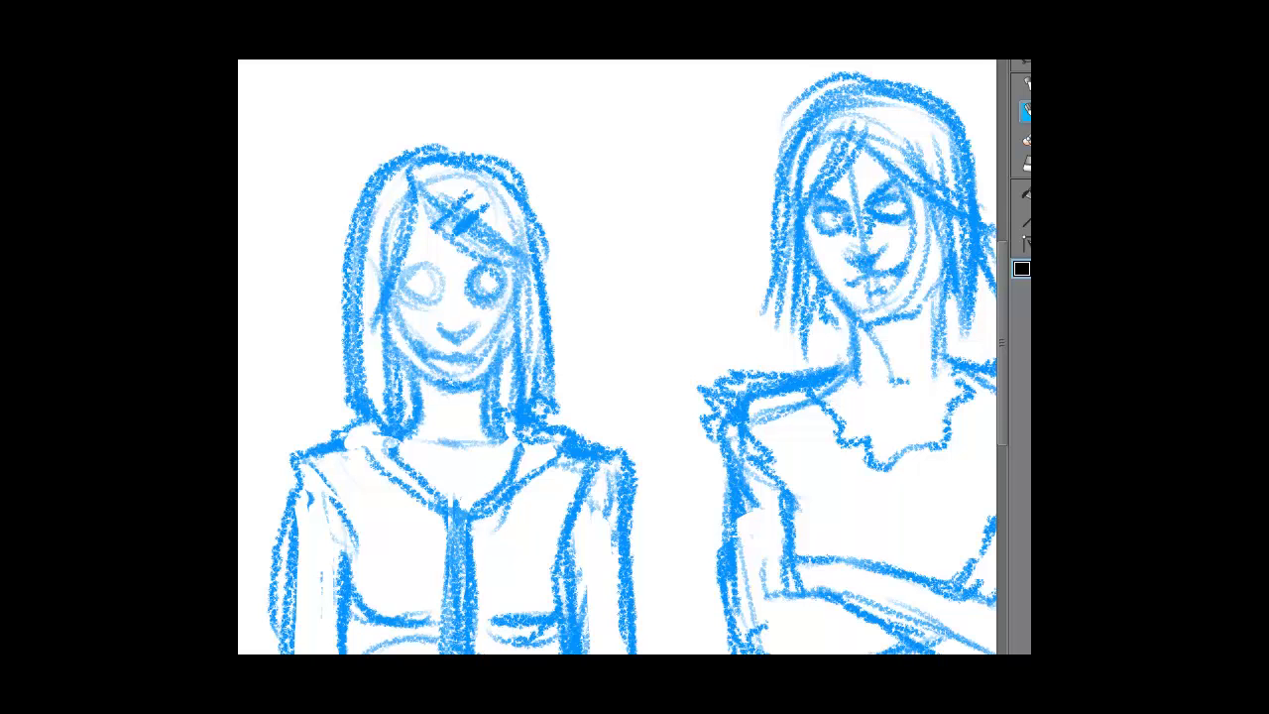
# Ink the right figure's eyebrows, eyes and nose in black over the blue sketch.
pyautogui.moveTo(694, 357); pyautogui.dragTo(545, 353)
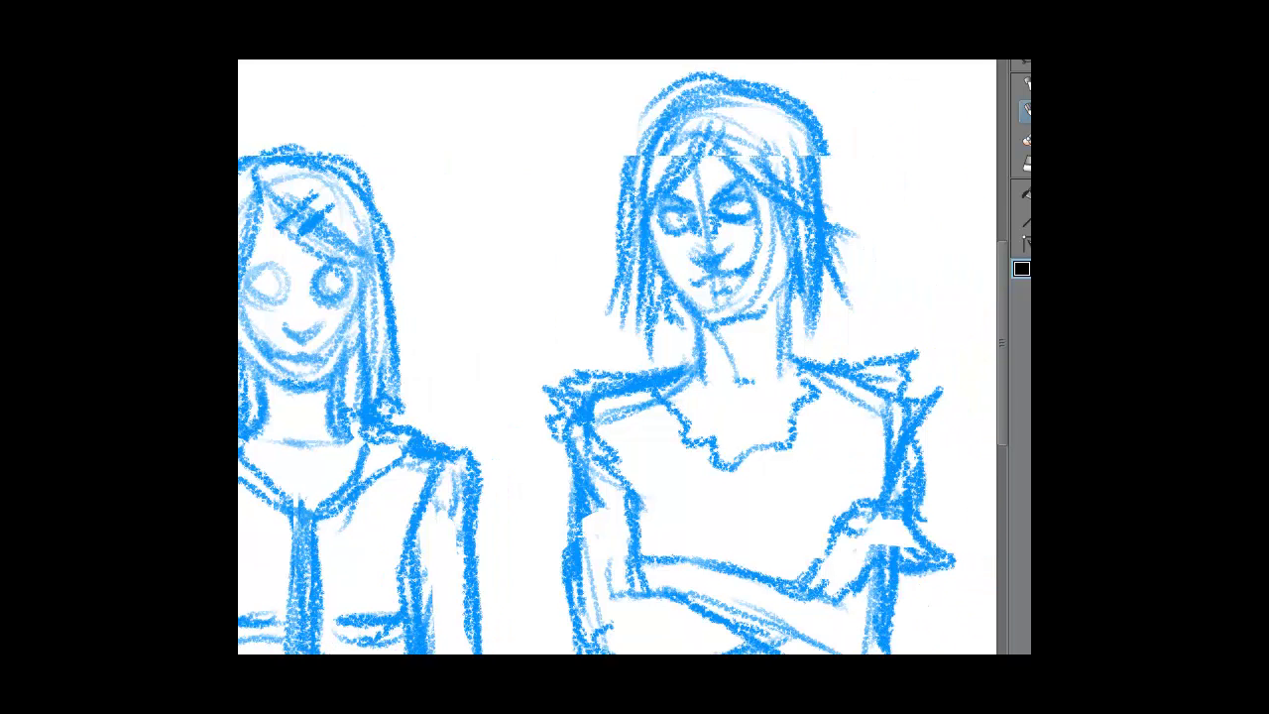
pyautogui.hotkey('ctrl', '+')
pyautogui.moveTo(713, 307); pyautogui.dragTo(550, 409)
pyautogui.moveTo(652, 218); pyautogui.dragTo(679, 184)
pyautogui.moveTo(619, 220); pyautogui.dragTo(578, 205)
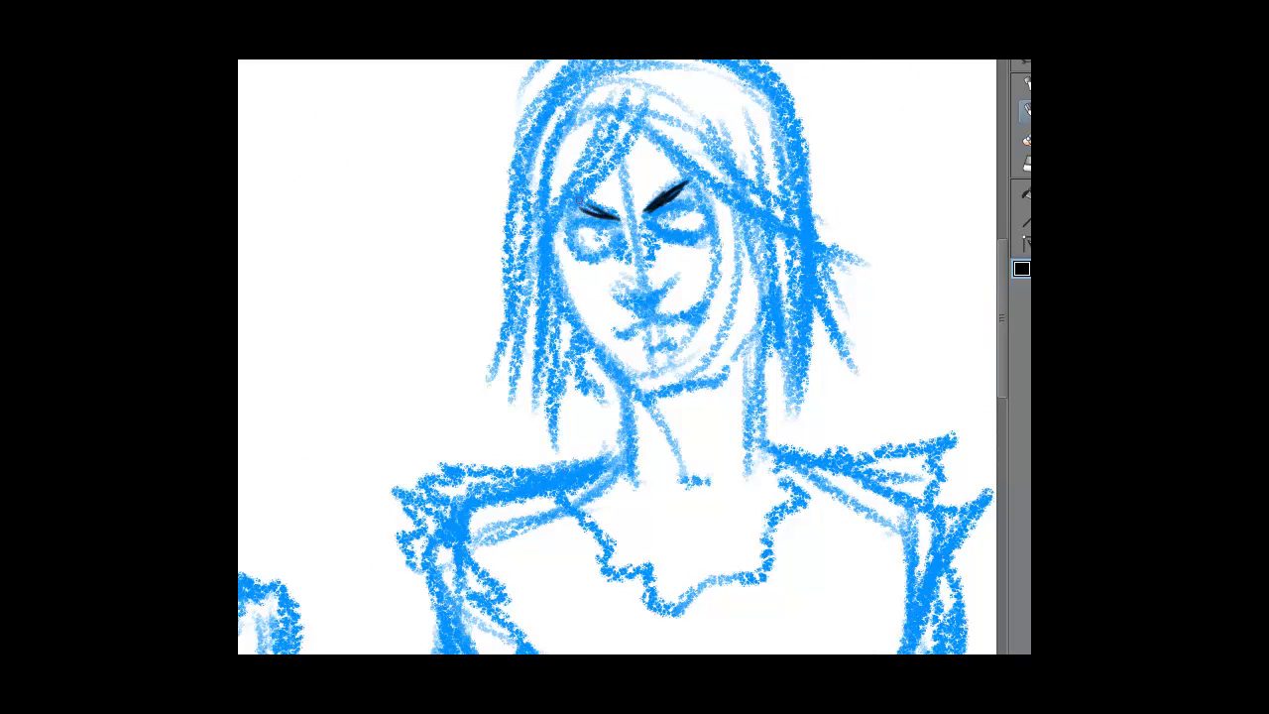
pyautogui.moveTo(642, 236)
pyautogui.mouseDown()
pyautogui.moveTo(636, 254)
pyautogui.moveTo(688, 208)
pyautogui.moveTo(653, 217)
pyautogui.moveTo(692, 222)
pyautogui.moveTo(698, 206)
pyautogui.moveTo(686, 205)
pyautogui.mouseUp()
pyautogui.moveTo(613, 226)
pyautogui.mouseDown()
pyautogui.moveTo(566, 239)
pyautogui.moveTo(607, 248)
pyautogui.moveTo(614, 230)
pyautogui.moveTo(608, 249)
pyautogui.moveTo(596, 240)
pyautogui.mouseUp()
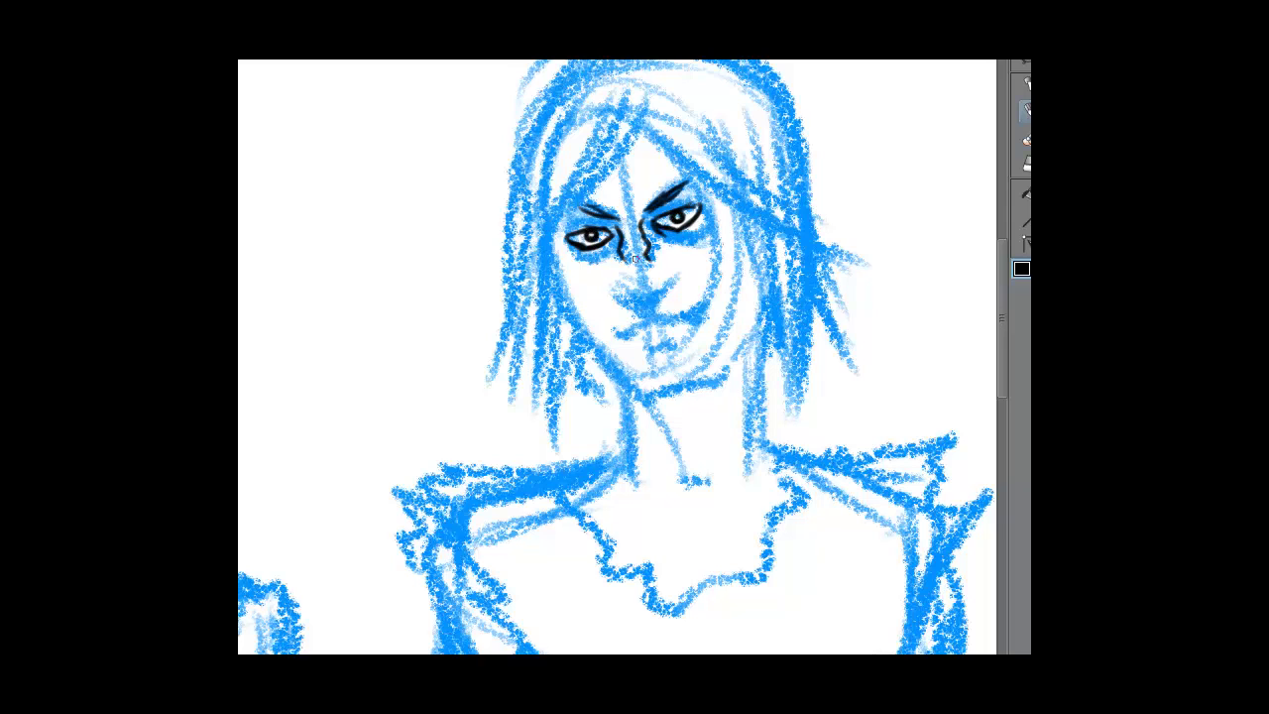
pyautogui.moveTo(680, 238)
pyautogui.mouseDown()
pyautogui.moveTo(647, 224)
pyautogui.moveTo(617, 235)
pyautogui.mouseUp()
pyautogui.moveTo(664, 290); pyautogui.dragTo(625, 295)
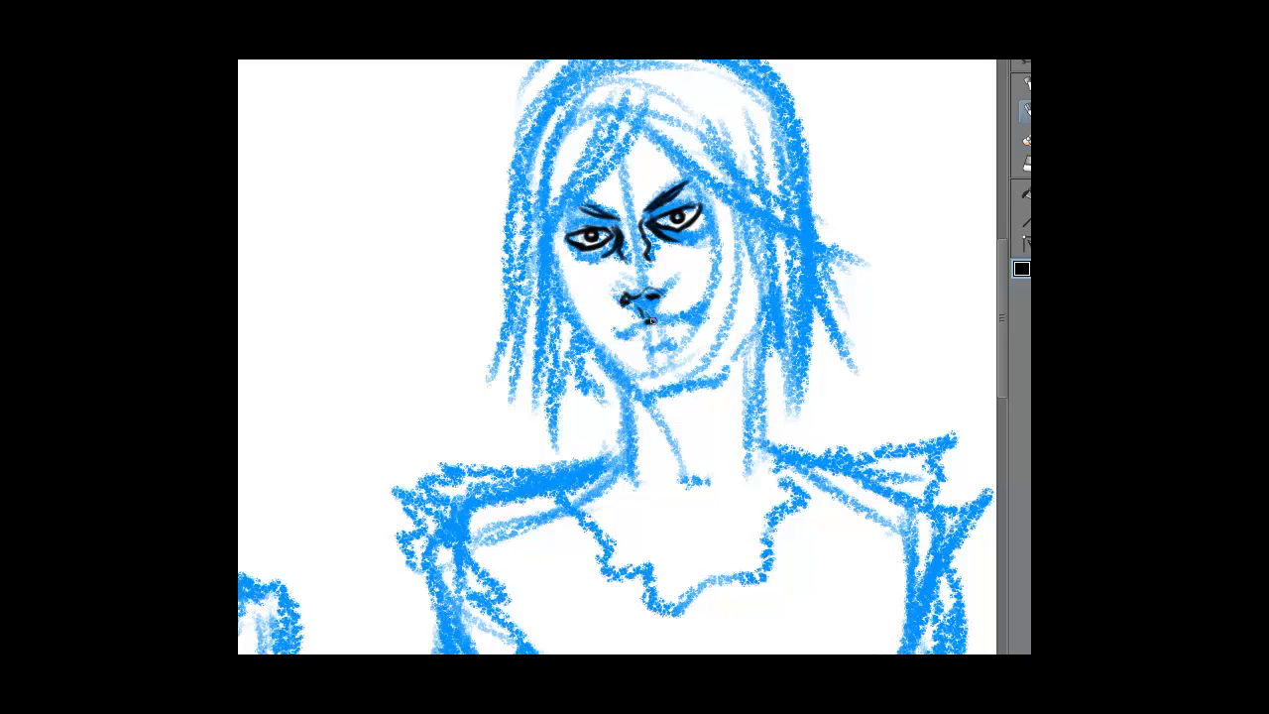
# Ink the right figure's mouth, jaw outline and neck in black.
pyautogui.moveTo(655, 320)
pyautogui.mouseDown()
pyautogui.moveTo(694, 311)
pyautogui.moveTo(635, 329)
pyautogui.moveTo(680, 315)
pyautogui.moveTo(634, 329)
pyautogui.moveTo(665, 339)
pyautogui.mouseUp()
pyautogui.moveTo(642, 346); pyautogui.dragTo(670, 338)
pyautogui.moveTo(678, 210)
pyautogui.mouseDown()
pyautogui.moveTo(623, 230)
pyautogui.moveTo(595, 250)
pyautogui.moveTo(611, 224)
pyautogui.mouseUp()
pyautogui.moveTo(547, 252)
pyautogui.mouseDown()
pyautogui.moveTo(558, 293)
pyautogui.moveTo(599, 321)
pyautogui.moveTo(609, 366)
pyautogui.moveTo(637, 389)
pyautogui.moveTo(662, 388)
pyautogui.moveTo(763, 283)
pyautogui.moveTo(752, 318)
pyautogui.moveTo(753, 260)
pyautogui.mouseUp()
pyautogui.moveTo(643, 387)
pyautogui.mouseDown()
pyautogui.moveTo(707, 483)
pyautogui.moveTo(615, 472)
pyautogui.mouseUp()
pyautogui.moveTo(748, 339)
pyautogui.mouseDown()
pyautogui.moveTo(759, 461)
pyautogui.moveTo(783, 460)
pyautogui.mouseUp()
# Erase the right figure's inked eyes and redraw them with heavier lids and lashes.
pyautogui.press('e')
pyautogui.moveTo(704, 203)
pyautogui.mouseDown()
pyautogui.moveTo(660, 226)
pyautogui.moveTo(694, 213)
pyautogui.mouseUp()
pyautogui.moveTo(619, 233)
pyautogui.mouseDown()
pyautogui.moveTo(570, 243)
pyautogui.moveTo(581, 218)
pyautogui.mouseUp()
pyautogui.press('p')
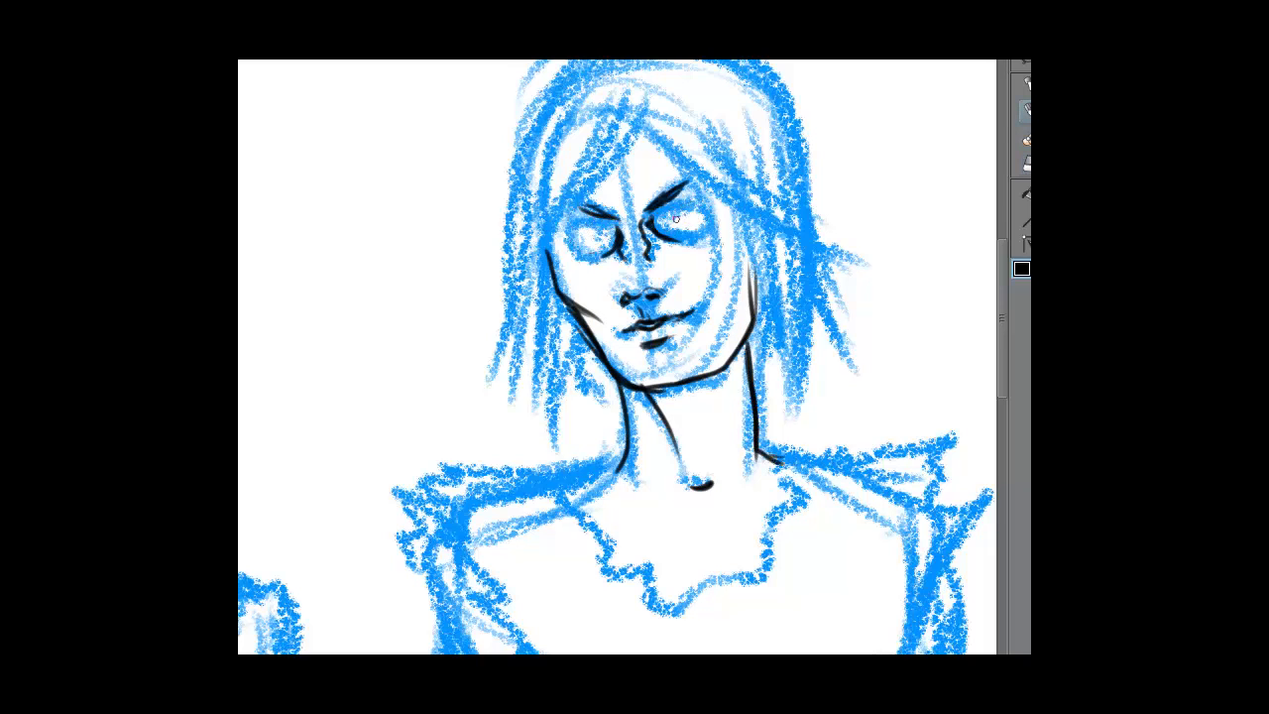
pyautogui.moveTo(651, 218); pyautogui.dragTo(698, 202)
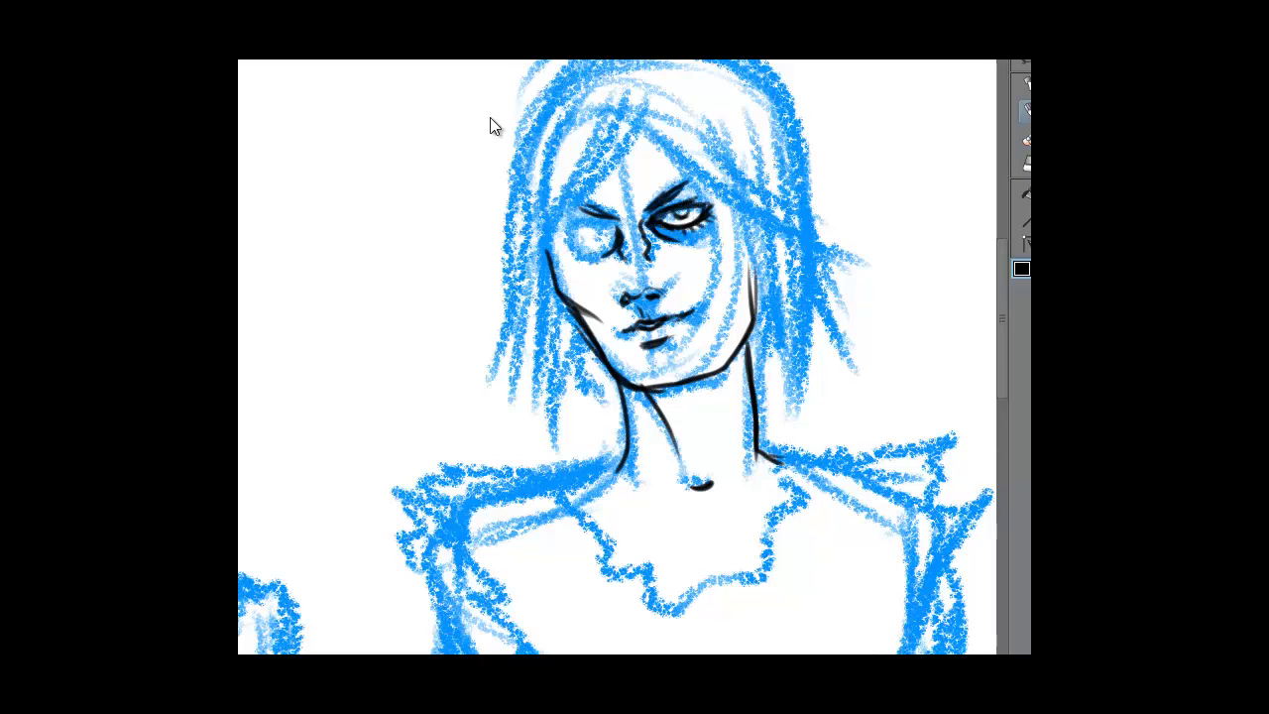
pyautogui.moveTo(606, 216)
pyautogui.mouseDown()
pyautogui.moveTo(570, 227)
pyautogui.moveTo(609, 234)
pyautogui.moveTo(565, 235)
pyautogui.moveTo(595, 228)
pyautogui.moveTo(607, 206)
pyautogui.mouseUp()
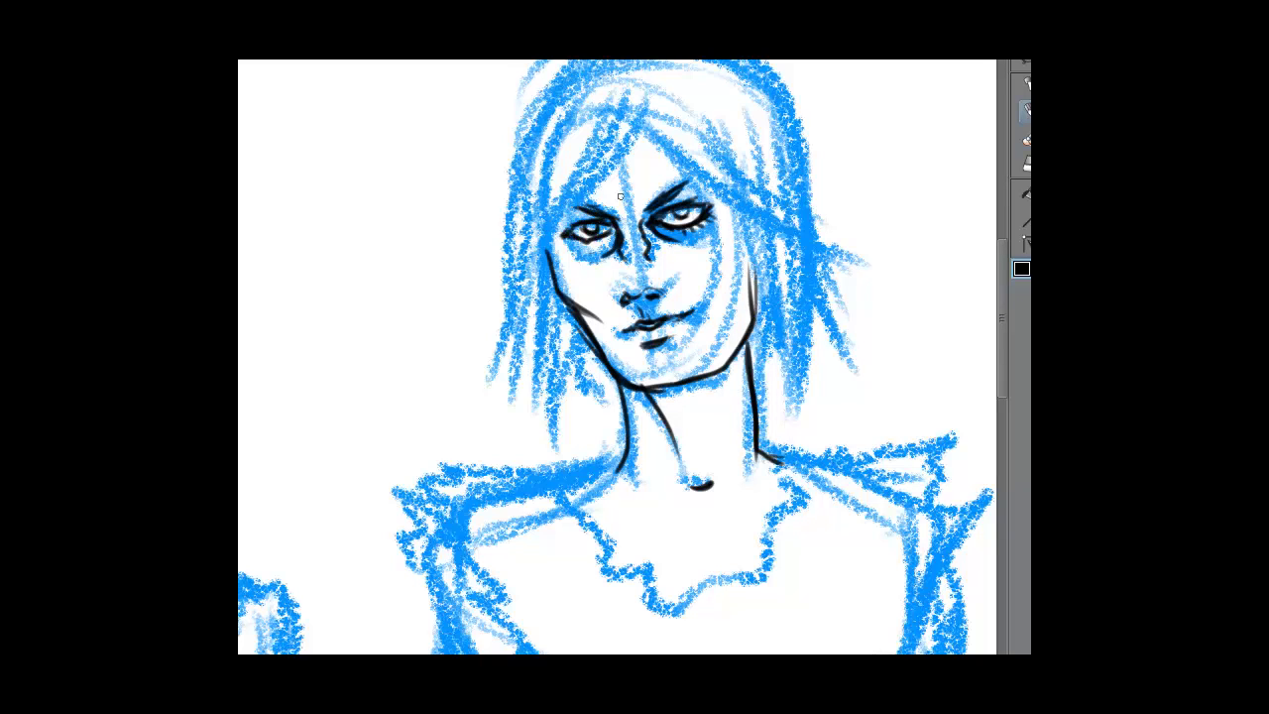
# Ink the right figure's fringe sweeping from the parting and the jagged hair strands on the viewer's left of the face.
pyautogui.moveTo(643, 93)
pyautogui.mouseDown()
pyautogui.moveTo(634, 134)
pyautogui.moveTo(536, 278)
pyautogui.moveTo(565, 194)
pyautogui.mouseUp()
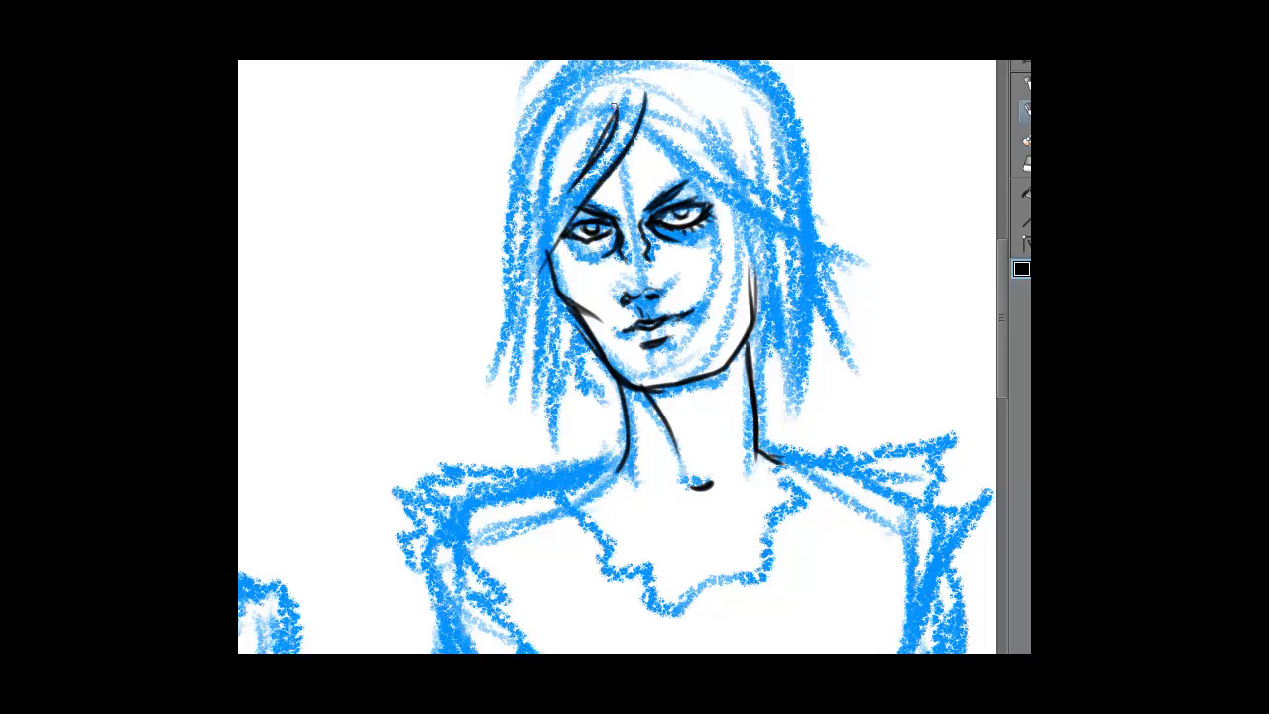
pyautogui.moveTo(601, 121)
pyautogui.mouseDown()
pyautogui.moveTo(552, 249)
pyautogui.moveTo(502, 320)
pyautogui.mouseUp()
pyautogui.moveTo(545, 252); pyautogui.dragTo(494, 367)
pyautogui.moveTo(521, 297)
pyautogui.mouseDown()
pyautogui.moveTo(496, 357)
pyautogui.moveTo(509, 397)
pyautogui.mouseUp()
pyautogui.moveTo(535, 309); pyautogui.dragTo(535, 406)
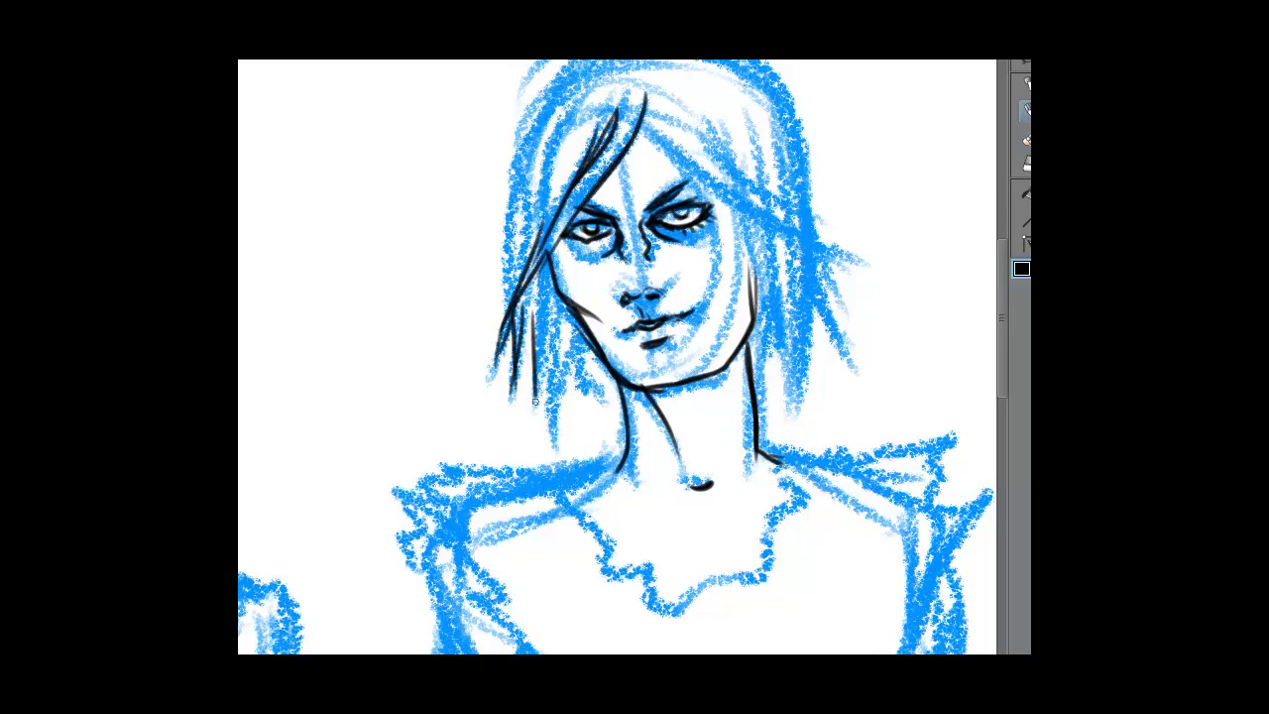
pyautogui.moveTo(545, 337); pyautogui.dragTo(535, 420)
pyautogui.moveTo(541, 349)
pyautogui.mouseDown()
pyautogui.moveTo(554, 432)
pyautogui.moveTo(581, 355)
pyautogui.mouseUp()
pyautogui.moveTo(575, 409)
pyautogui.mouseDown()
pyautogui.moveTo(597, 345)
pyautogui.moveTo(611, 372)
pyautogui.mouseUp()
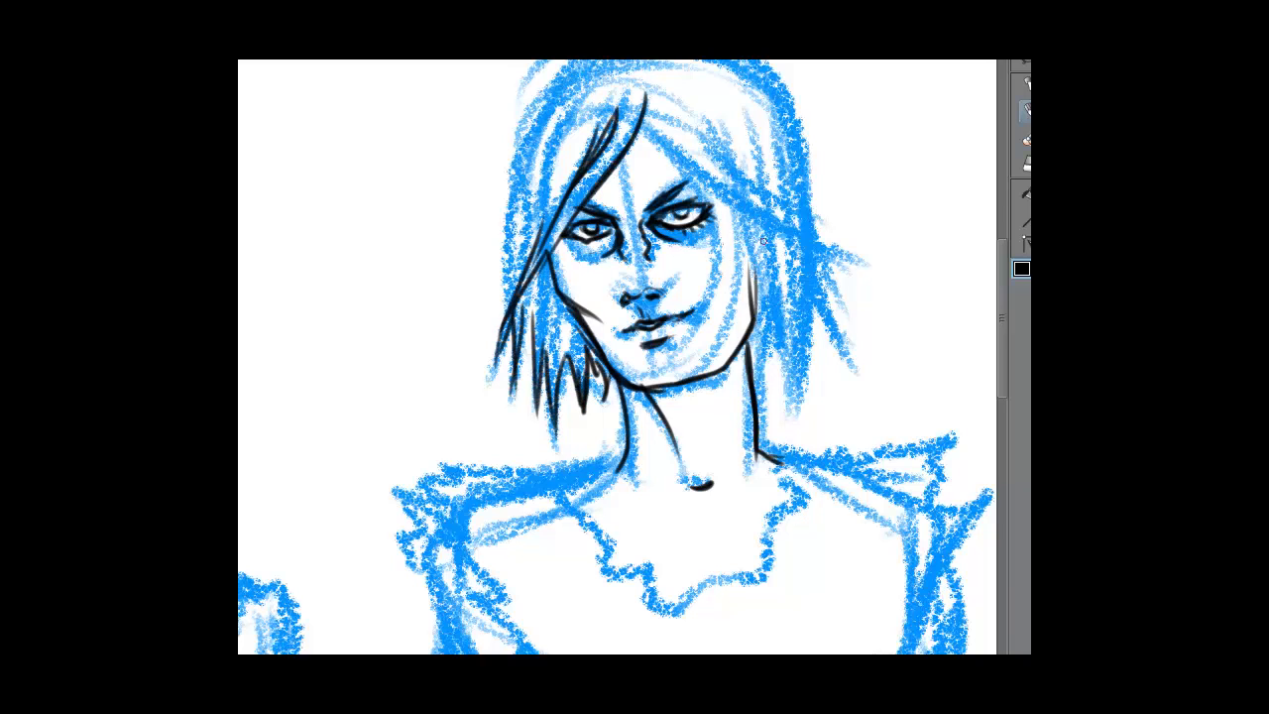
# Ink the opposite fringe of the right figure and the flicked outer strands on the viewer's right.
pyautogui.moveTo(658, 103); pyautogui.dragTo(762, 228)
pyautogui.moveTo(706, 127); pyautogui.dragTo(735, 181)
pyautogui.moveTo(730, 171); pyautogui.dragTo(785, 238)
pyautogui.moveTo(726, 145); pyautogui.dragTo(829, 260)
pyautogui.moveTo(761, 171); pyautogui.dragTo(832, 266)
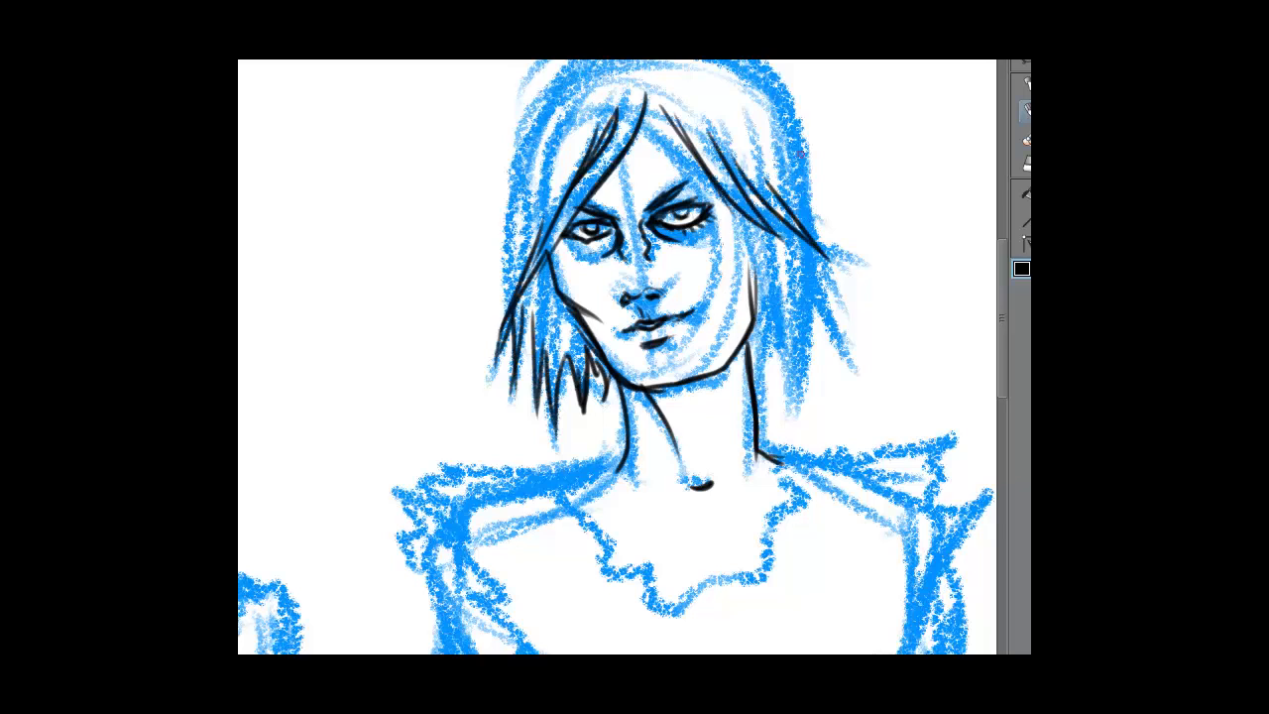
pyautogui.moveTo(797, 129); pyautogui.dragTo(827, 222)
pyautogui.moveTo(801, 141)
pyautogui.mouseDown()
pyautogui.moveTo(822, 202)
pyautogui.moveTo(818, 267)
pyautogui.moveTo(860, 299)
pyautogui.mouseUp()
pyautogui.moveTo(819, 256); pyautogui.dragTo(853, 362)
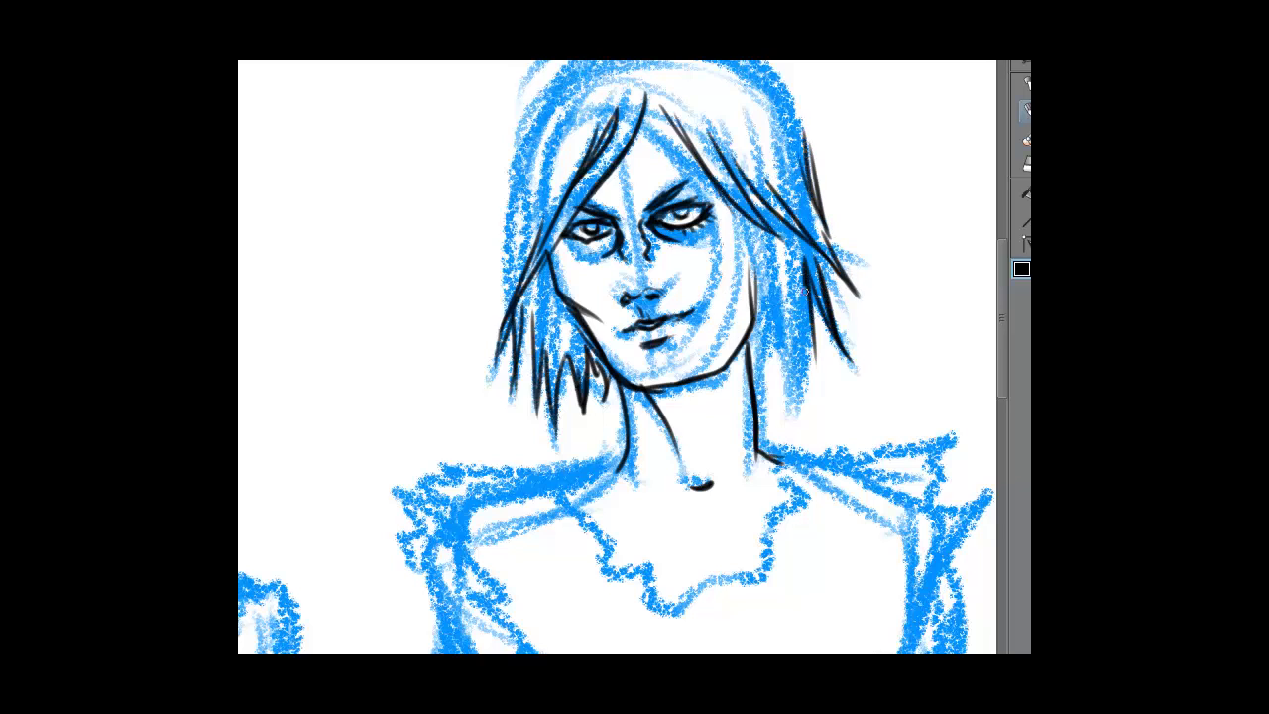
# Ink the right figure's lower hair strands hanging beside the jaw and neck on the viewer's right.
pyautogui.moveTo(805, 278)
pyautogui.mouseDown()
pyautogui.moveTo(794, 417)
pyautogui.moveTo(782, 273)
pyautogui.moveTo(779, 398)
pyautogui.mouseUp()
pyautogui.moveTo(773, 308)
pyautogui.mouseDown()
pyautogui.moveTo(781, 421)
pyautogui.moveTo(783, 389)
pyautogui.mouseUp()
pyautogui.moveTo(740, 212); pyautogui.dragTo(767, 319)
pyautogui.moveTo(746, 232); pyautogui.dragTo(773, 351)
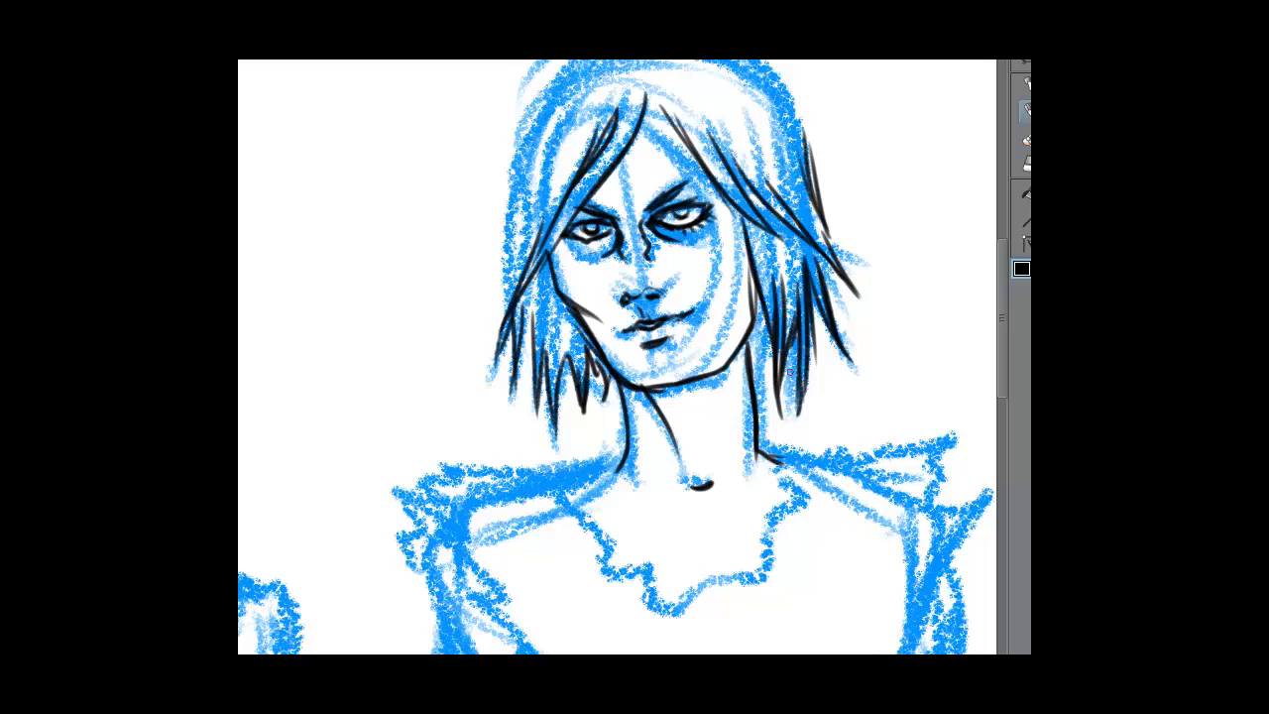
pyautogui.moveTo(817, 297); pyautogui.dragTo(817, 371)
pyautogui.moveTo(765, 323); pyautogui.dragTo(769, 372)
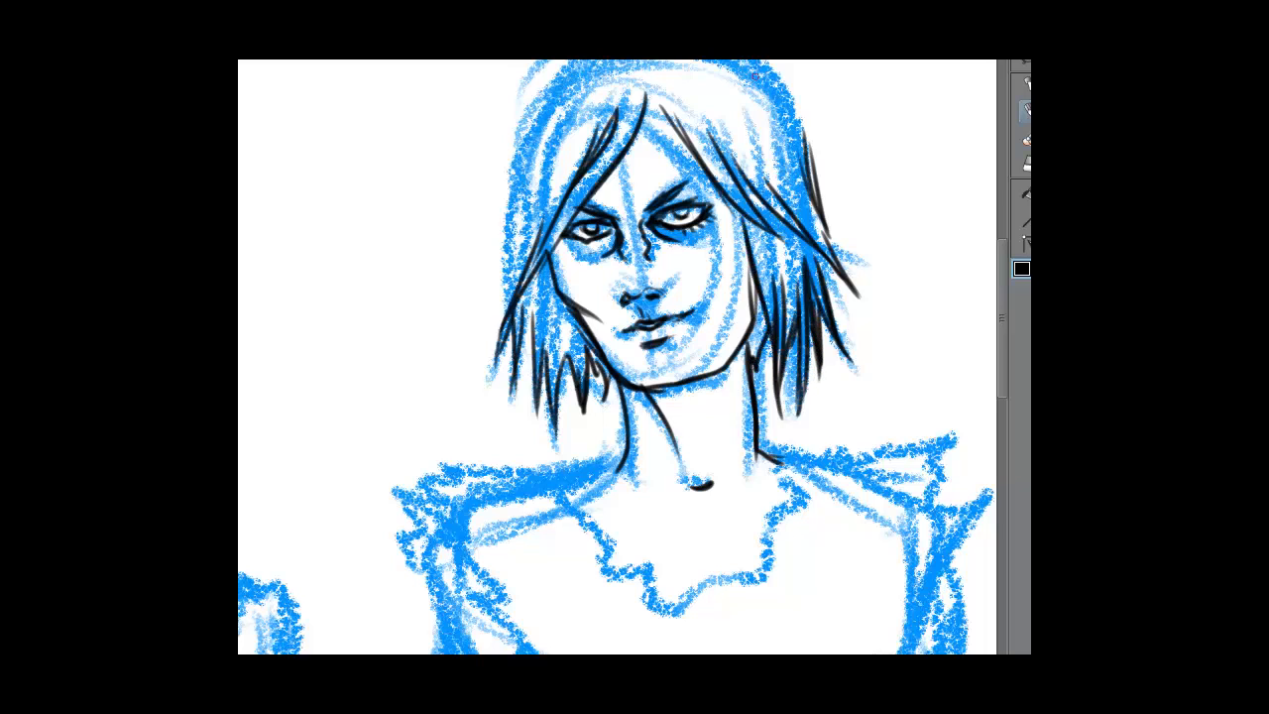
# Ink the upper hair strands and head outline of the right figure, and line under the eye on the viewer's left.
pyautogui.moveTo(719, 84); pyautogui.dragTo(767, 177)
pyautogui.moveTo(745, 103)
pyautogui.mouseDown()
pyautogui.moveTo(779, 216)
pyautogui.moveTo(793, 184)
pyautogui.mouseUp()
pyautogui.moveTo(761, 61); pyautogui.dragTo(811, 154)
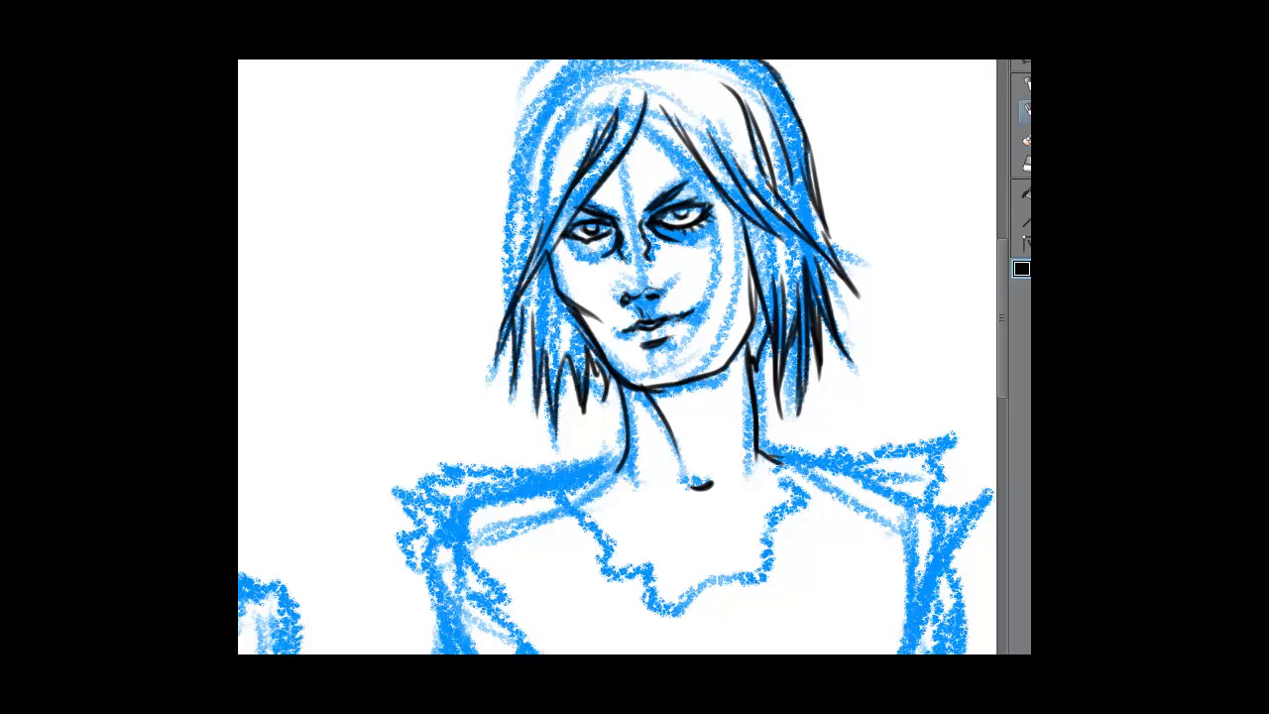
pyautogui.moveTo(565, 62)
pyautogui.mouseDown()
pyautogui.moveTo(533, 102)
pyautogui.moveTo(502, 294)
pyautogui.mouseUp()
pyautogui.moveTo(515, 202)
pyautogui.mouseDown()
pyautogui.moveTo(516, 284)
pyautogui.moveTo(526, 260)
pyautogui.mouseUp()
pyautogui.moveTo(526, 266); pyautogui.dragTo(516, 280)
pyautogui.moveTo(611, 235)
pyautogui.mouseDown()
pyautogui.moveTo(569, 241)
pyautogui.moveTo(605, 236)
pyautogui.moveTo(578, 235)
pyautogui.mouseUp()
pyautogui.click(1022, 163)
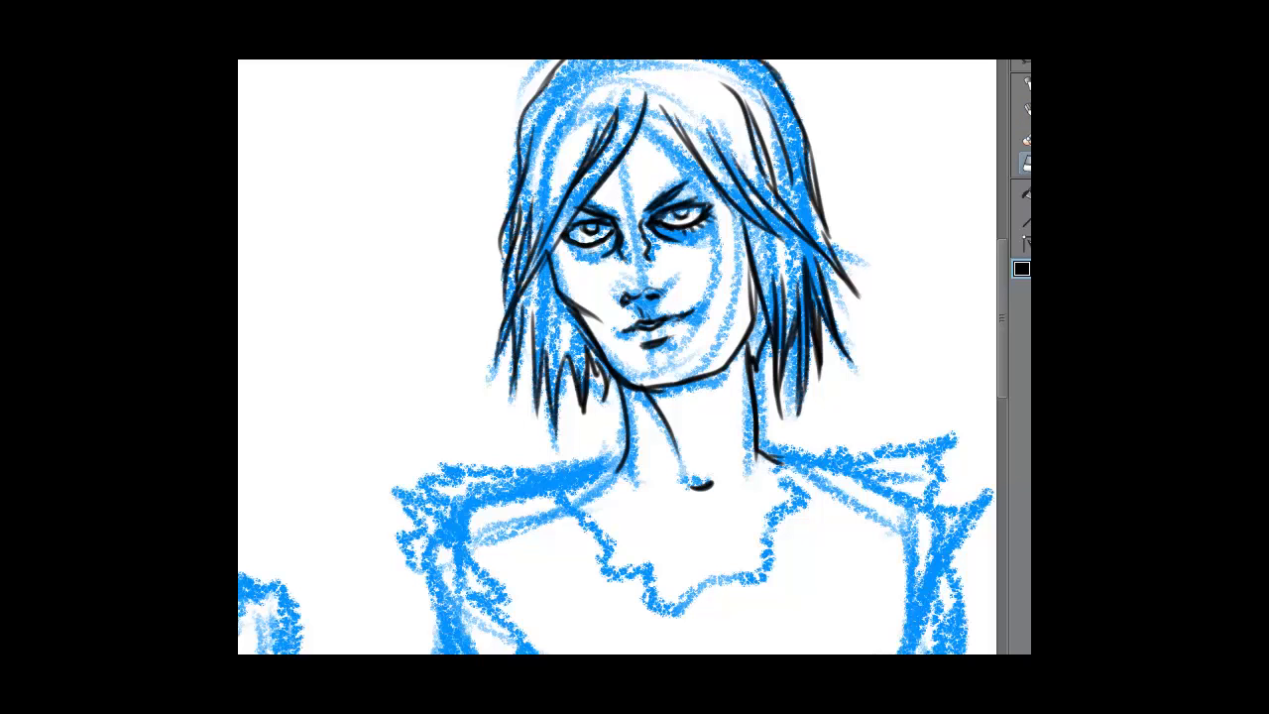
pyautogui.press('p')
# Ink the left figure's eye on the viewer's right, the nose and the lips in black.
pyautogui.hotkey('ctrl', '-')
pyautogui.hotkey('ctrl', '-')
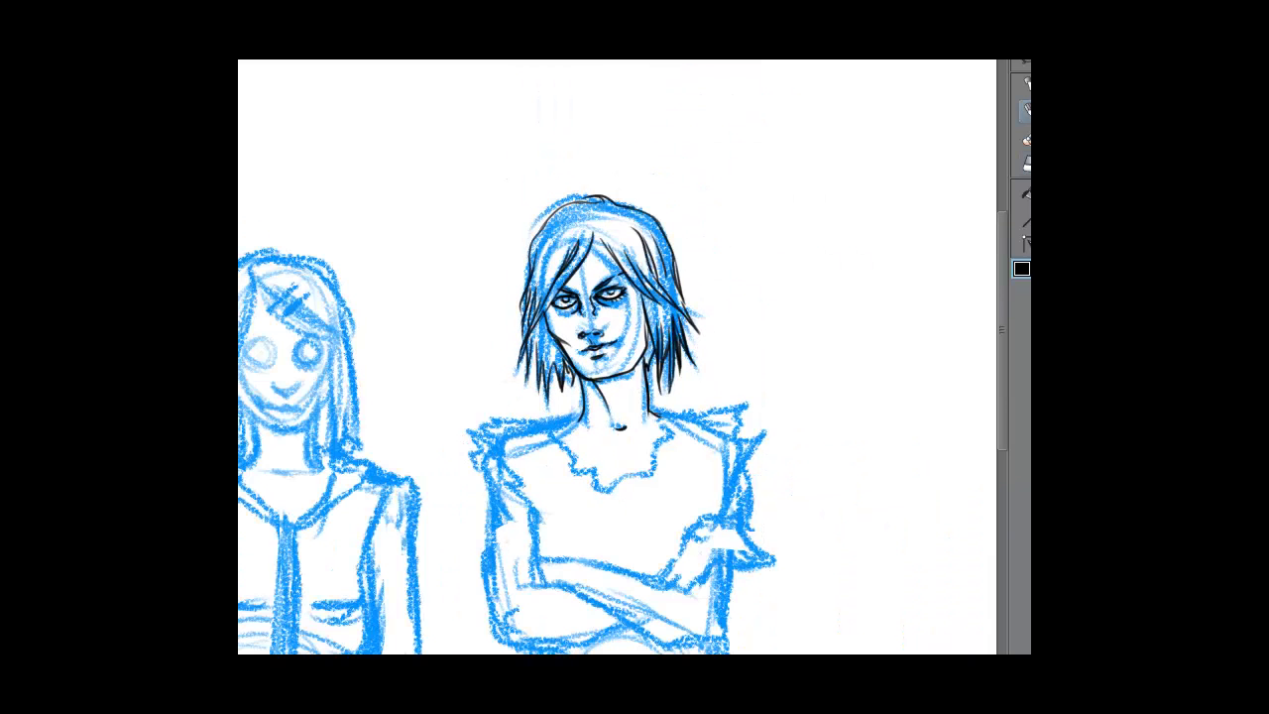
pyautogui.moveTo(317, 377); pyautogui.dragTo(614, 347)
pyautogui.hotkey('ctrl', '+')
pyautogui.hotkey('ctrl', '+')
pyautogui.moveTo(687, 260); pyautogui.dragTo(576, 296)
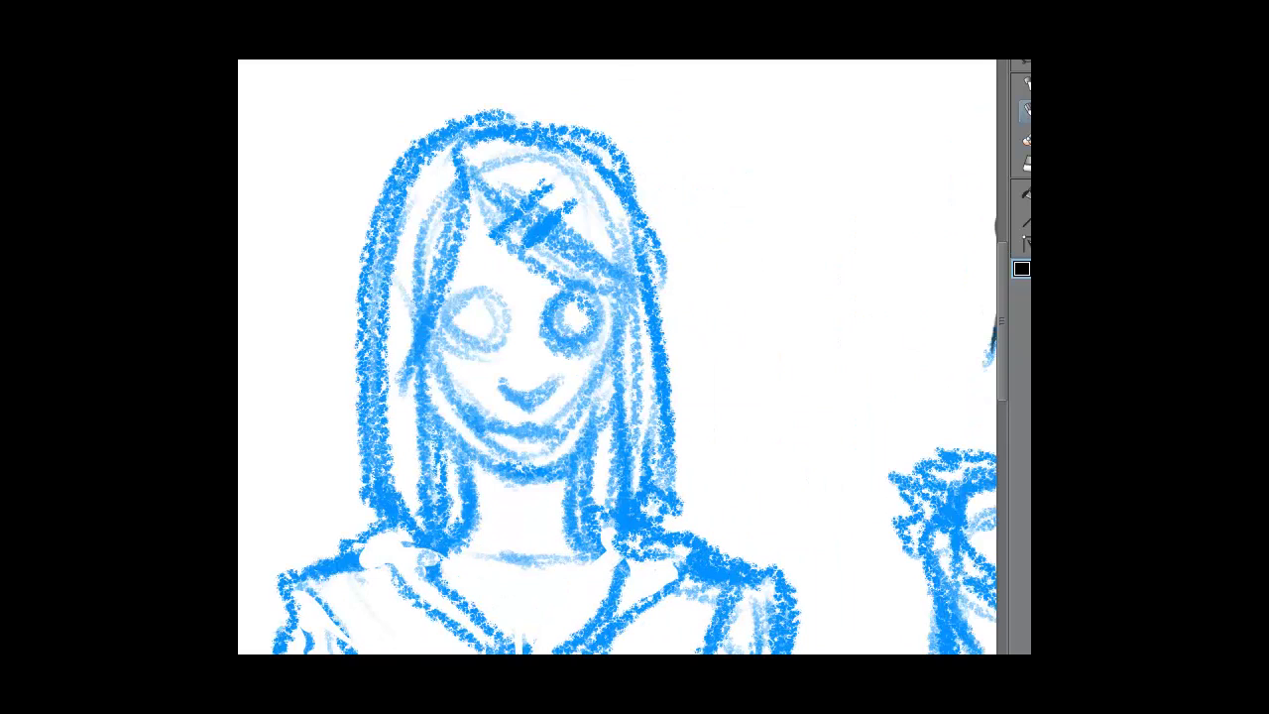
pyautogui.moveTo(544, 324)
pyautogui.mouseDown()
pyautogui.moveTo(548, 333)
pyautogui.moveTo(553, 314)
pyautogui.moveTo(604, 317)
pyautogui.moveTo(548, 321)
pyautogui.moveTo(541, 307)
pyautogui.moveTo(573, 300)
pyautogui.moveTo(583, 315)
pyautogui.moveTo(565, 310)
pyautogui.moveTo(593, 333)
pyautogui.moveTo(605, 323)
pyautogui.moveTo(565, 287)
pyautogui.moveTo(587, 285)
pyautogui.mouseUp()
pyautogui.moveTo(541, 395)
pyautogui.mouseDown()
pyautogui.moveTo(515, 405)
pyautogui.moveTo(502, 386)
pyautogui.moveTo(547, 382)
pyautogui.mouseUp()
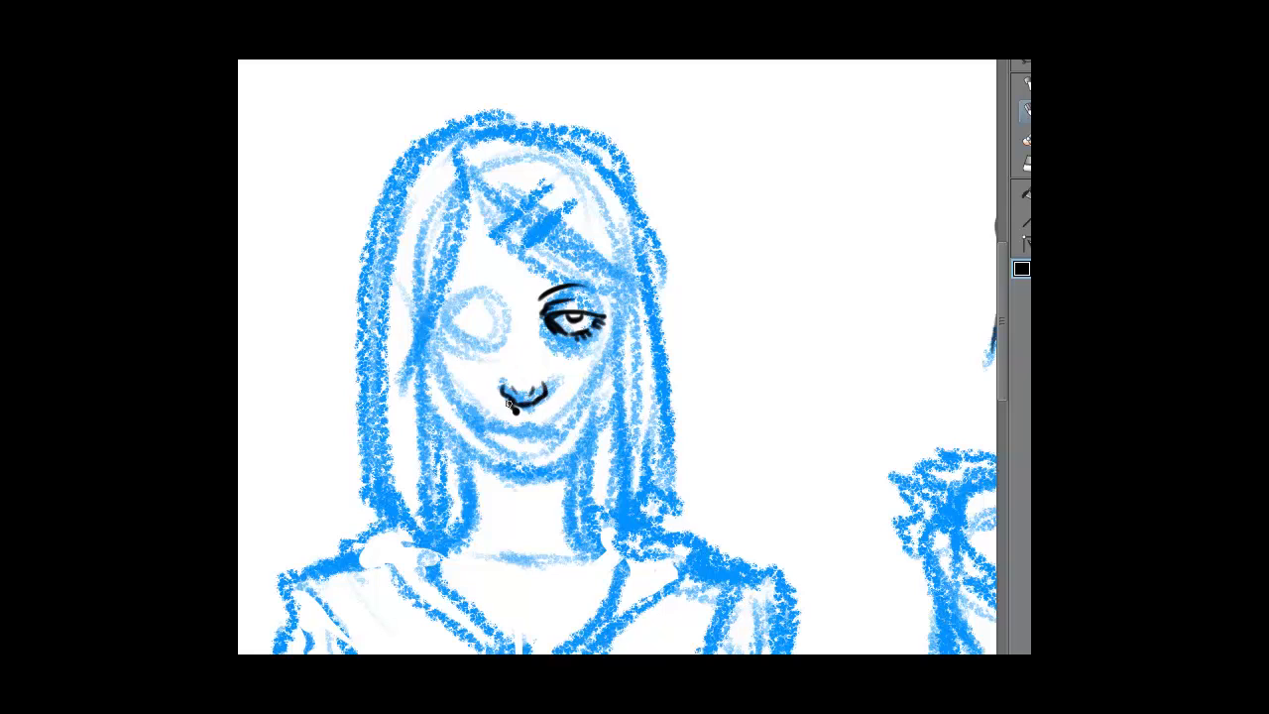
pyautogui.moveTo(508, 402)
pyautogui.mouseDown()
pyautogui.moveTo(532, 414)
pyautogui.moveTo(513, 432)
pyautogui.moveTo(548, 427)
pyautogui.moveTo(487, 423)
pyautogui.moveTo(510, 455)
pyautogui.moveTo(545, 444)
pyautogui.moveTo(509, 424)
pyautogui.mouseUp()
pyautogui.moveTo(523, 417); pyautogui.dragTo(495, 425)
# Copy and paste the left figure's inked eye, flip it horizontally, and place it over the other sketched eye.
pyautogui.press('m')
pyautogui.moveTo(618, 314)
pyautogui.mouseDown()
pyautogui.moveTo(627, 329)
pyautogui.moveTo(598, 271)
pyautogui.mouseUp()
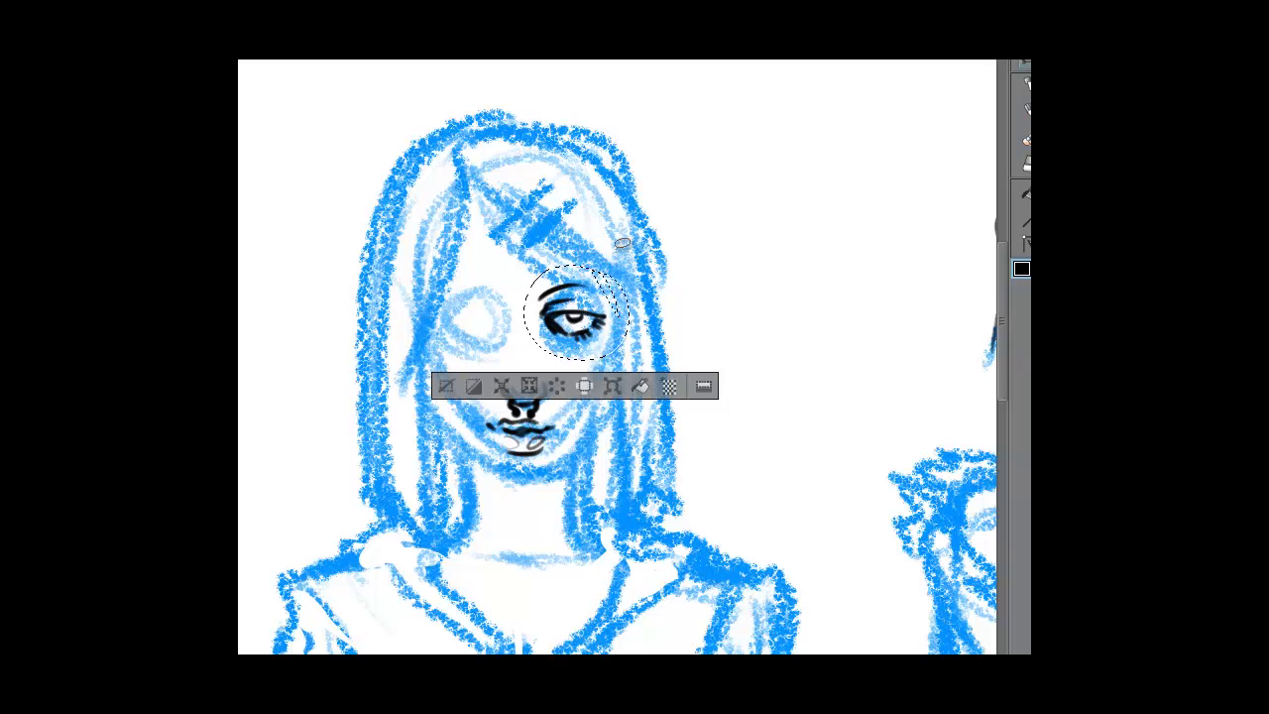
pyautogui.hotkey('ctrl', 'c')
pyautogui.hotkey('ctrl', 'v')
pyautogui.click(139, 2)
pyautogui.moveTo(322, 318)
pyautogui.click(535, 385)
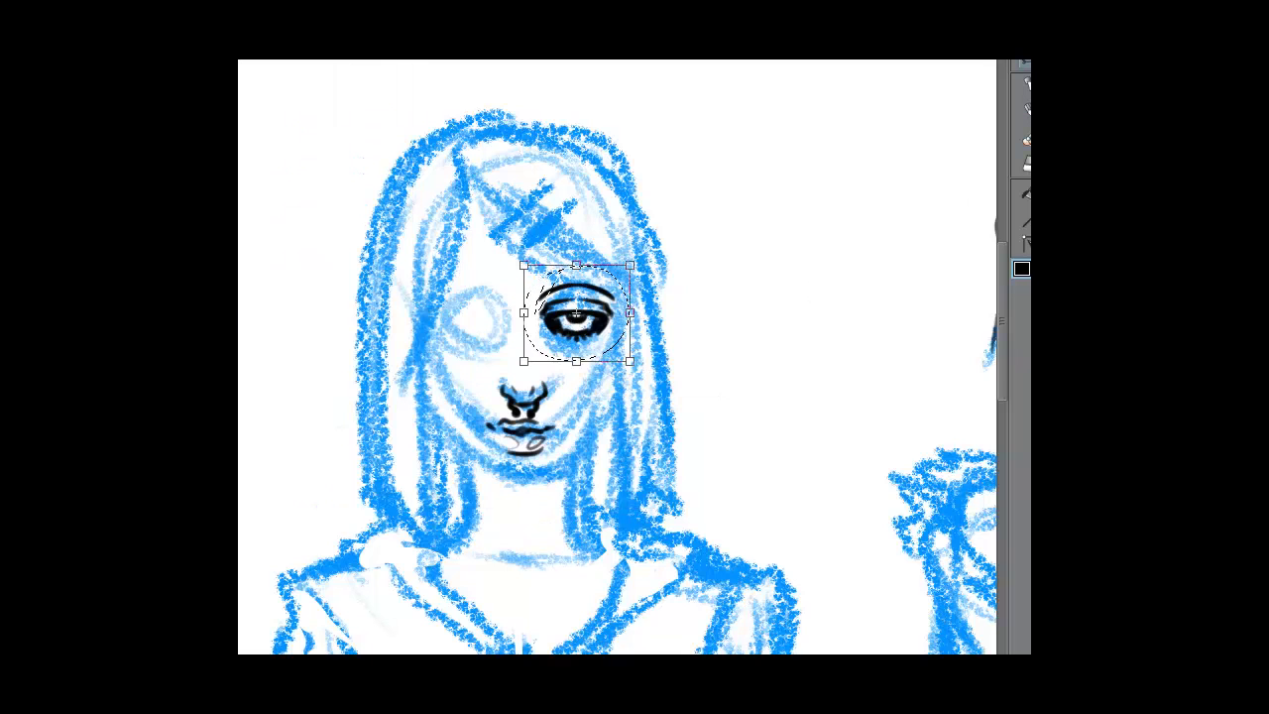
pyautogui.press('k')
pyautogui.click(715, 238)
pyautogui.moveTo(594, 325)
pyautogui.mouseDown()
pyautogui.moveTo(532, 341)
pyautogui.moveTo(492, 328)
pyautogui.mouseUp()
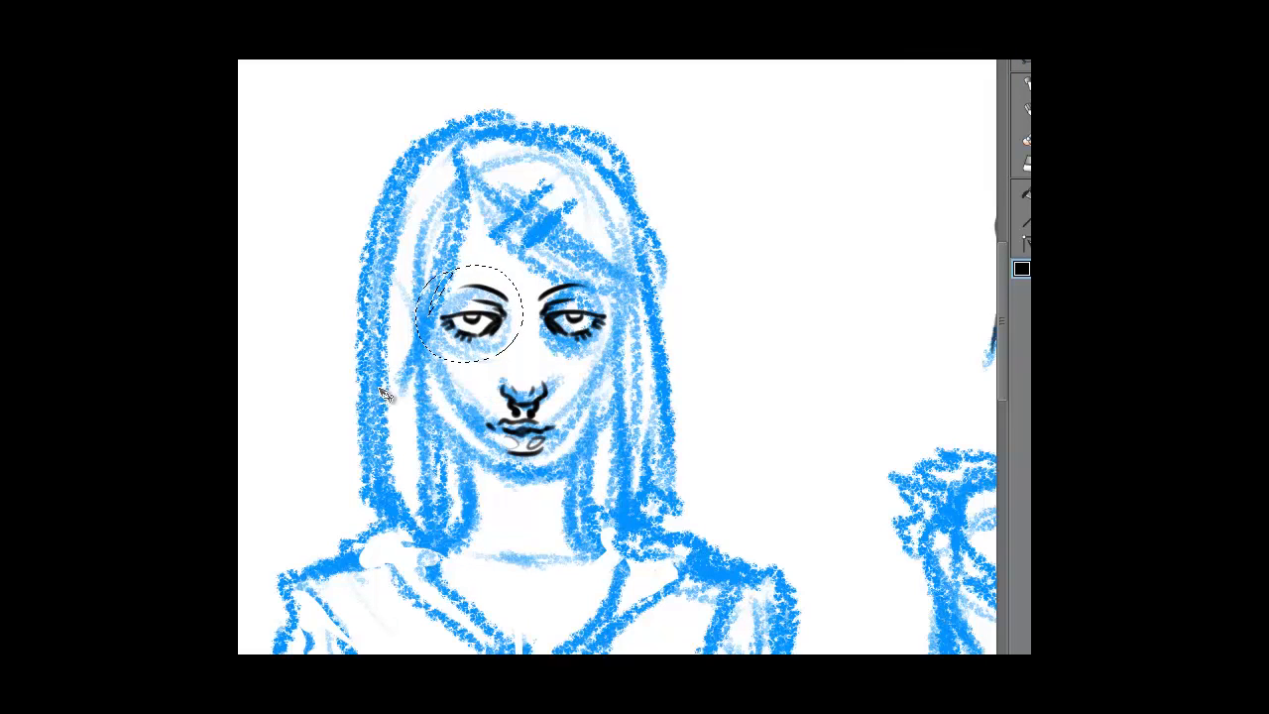
pyautogui.hotkey('ctrl', 'd')
# Ink the left figure's jaw and cheek contours, a neck line and the collarbone hollow.
pyautogui.press('p')
pyautogui.moveTo(462, 444)
pyautogui.mouseDown()
pyautogui.moveTo(542, 476)
pyautogui.moveTo(599, 408)
pyautogui.mouseUp()
pyautogui.moveTo(558, 462)
pyautogui.mouseDown()
pyautogui.moveTo(616, 362)
pyautogui.moveTo(590, 385)
pyautogui.mouseUp()
pyautogui.moveTo(433, 369); pyautogui.dragTo(461, 391)
pyautogui.moveTo(477, 456)
pyautogui.mouseDown()
pyautogui.moveTo(448, 436)
pyautogui.moveTo(420, 368)
pyautogui.mouseUp()
pyautogui.moveTo(616, 367)
pyautogui.mouseDown()
pyautogui.moveTo(555, 464)
pyautogui.moveTo(525, 474)
pyautogui.moveTo(449, 436)
pyautogui.moveTo(434, 402)
pyautogui.moveTo(514, 511)
pyautogui.mouseUp()
pyautogui.press('e')
pyautogui.press('p')
pyautogui.moveTo(517, 555); pyautogui.dragTo(549, 567)
pyautogui.moveTo(488, 555); pyautogui.dragTo(567, 559)
# Ink the lower edge of the left figure's fringe and outline the two hair clips, including a small heart.
pyautogui.moveTo(470, 174); pyautogui.dragTo(617, 306)
pyautogui.moveTo(522, 212)
pyautogui.mouseDown()
pyautogui.moveTo(489, 244)
pyautogui.moveTo(517, 214)
pyautogui.mouseUp()
pyautogui.moveTo(518, 204)
pyautogui.mouseDown()
pyautogui.moveTo(527, 199)
pyautogui.moveTo(522, 212)
pyautogui.mouseUp()
pyautogui.moveTo(529, 198)
pyautogui.mouseDown()
pyautogui.moveTo(547, 184)
pyautogui.moveTo(532, 206)
pyautogui.mouseUp()
pyautogui.moveTo(510, 251)
pyautogui.mouseDown()
pyautogui.moveTo(573, 206)
pyautogui.moveTo(510, 254)
pyautogui.mouseUp()
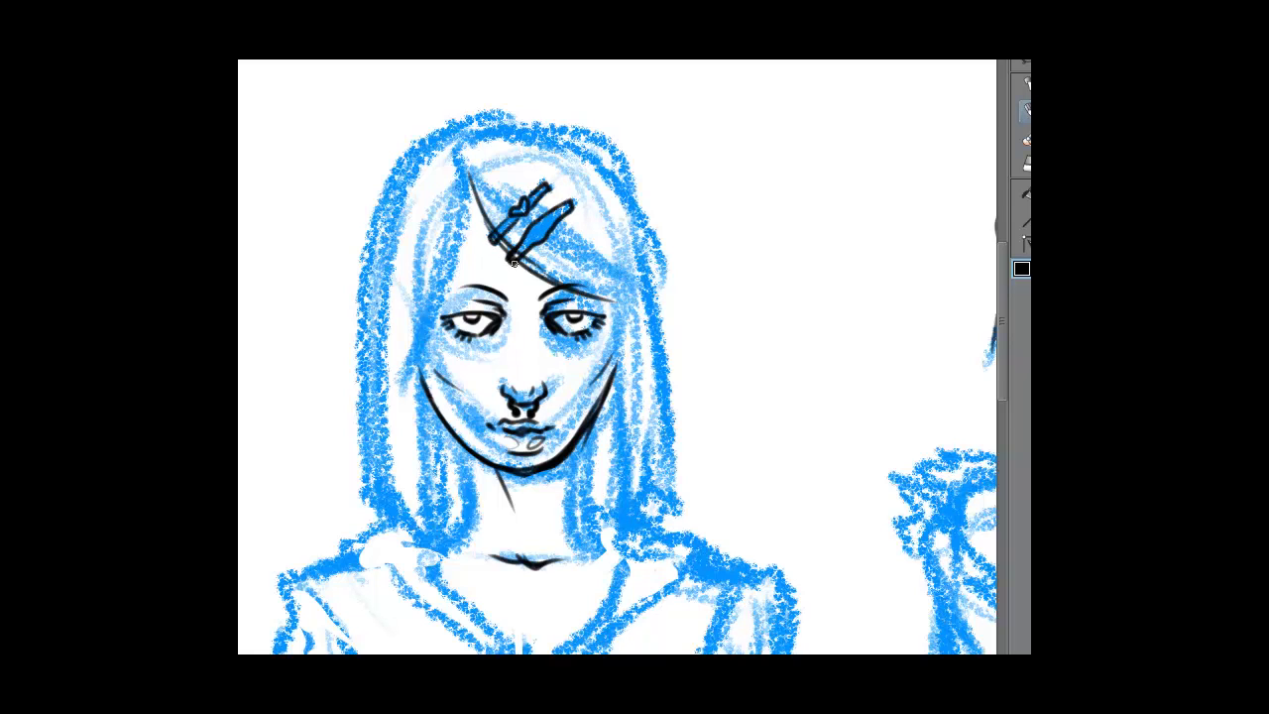
pyautogui.press('e')
pyautogui.click(1026, 111)
# Ink the left figure's fringe strands below the hair clips and the swept locks on the other side of the parting.
pyautogui.moveTo(536, 252); pyautogui.dragTo(612, 299)
pyautogui.moveTo(553, 242); pyautogui.dragTo(635, 287)
pyautogui.moveTo(498, 212); pyautogui.dragTo(467, 161)
pyautogui.moveTo(512, 205)
pyautogui.mouseDown()
pyautogui.moveTo(471, 166)
pyautogui.moveTo(413, 353)
pyautogui.mouseUp()
pyautogui.moveTo(446, 224); pyautogui.dragTo(411, 348)
pyautogui.moveTo(430, 253); pyautogui.dragTo(404, 359)
pyautogui.moveTo(434, 307)
pyautogui.mouseDown()
pyautogui.moveTo(400, 360)
pyautogui.moveTo(424, 210)
pyautogui.moveTo(398, 351)
pyautogui.mouseUp()
# Ink the left figure's straight hair lengths and blunt tips on the viewer's right, and touch up the mouth corner.
pyautogui.moveTo(619, 234); pyautogui.dragTo(616, 405)
pyautogui.moveTo(622, 305)
pyautogui.mouseDown()
pyautogui.moveTo(614, 546)
pyautogui.moveTo(646, 528)
pyautogui.mouseUp()
pyautogui.moveTo(651, 528); pyautogui.dragTo(649, 359)
pyautogui.moveTo(657, 518); pyautogui.dragTo(679, 508)
pyautogui.moveTo(679, 508); pyautogui.dragTo(667, 363)
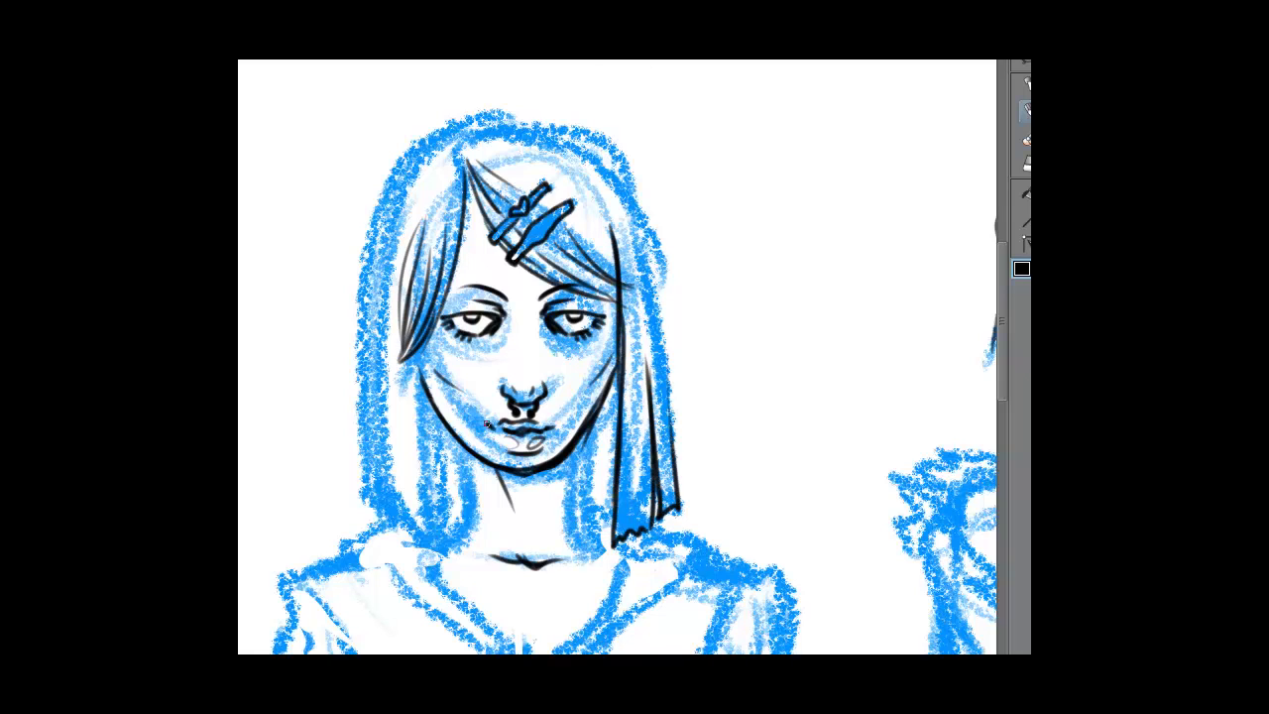
pyautogui.moveTo(482, 410); pyautogui.dragTo(505, 441)
pyautogui.moveTo(667, 375); pyautogui.dragTo(652, 236)
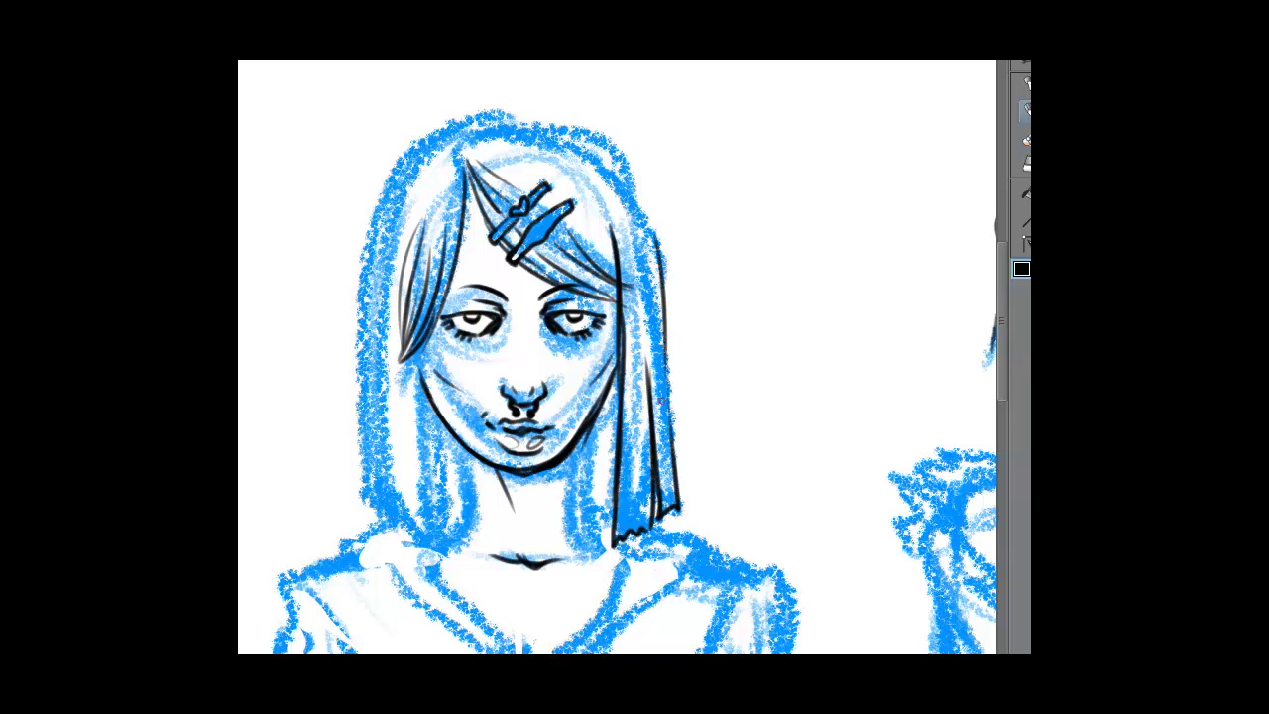
# Ink the left figure's crown outline, the hair lengths on the viewer's left, and the inner strands beside the neck.
pyautogui.moveTo(672, 414)
pyautogui.mouseDown()
pyautogui.moveTo(655, 250)
pyautogui.moveTo(499, 126)
pyautogui.mouseUp()
pyautogui.moveTo(601, 135)
pyautogui.mouseDown()
pyautogui.moveTo(496, 121)
pyautogui.moveTo(367, 363)
pyautogui.moveTo(379, 504)
pyautogui.mouseUp()
pyautogui.moveTo(376, 434); pyautogui.dragTo(433, 561)
pyautogui.moveTo(440, 428); pyautogui.dragTo(434, 561)
pyautogui.moveTo(444, 508); pyautogui.dragTo(438, 563)
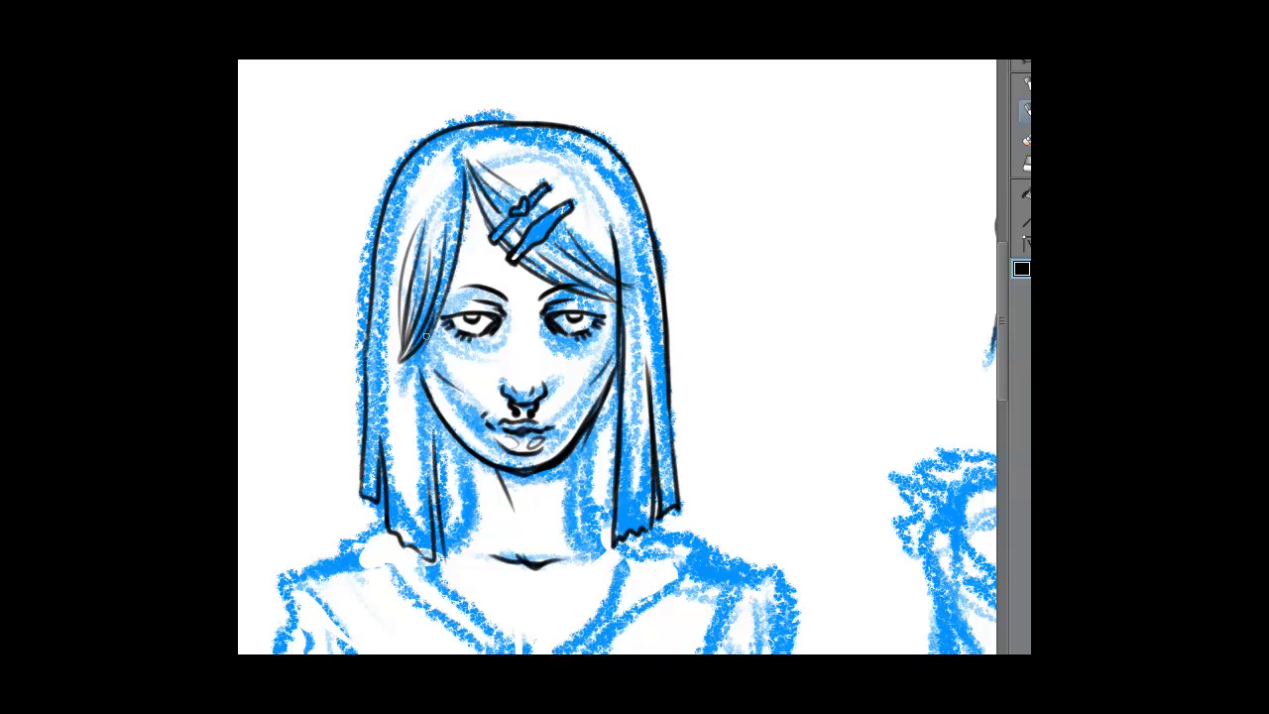
pyautogui.moveTo(427, 333); pyautogui.dragTo(434, 561)
pyautogui.moveTo(457, 441); pyautogui.dragTo(442, 526)
pyautogui.moveTo(587, 434); pyautogui.dragTo(604, 535)
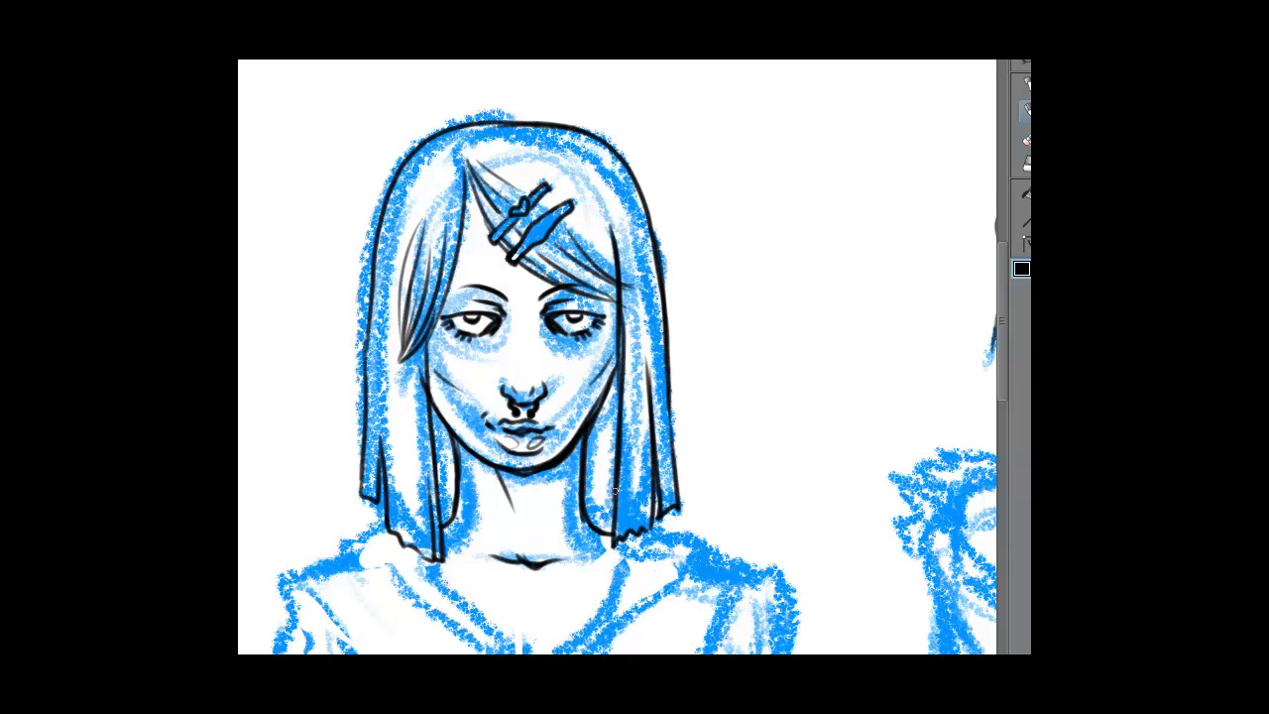
pyautogui.moveTo(616, 482); pyautogui.dragTo(573, 490)
# Ink the left figure's V-shaped neckline, the hood edges with eyelets, and the two hanging drawstrings.
pyautogui.scroll(-3, 547, 363)
pyautogui.moveTo(634, 377); pyautogui.dragTo(557, 351)
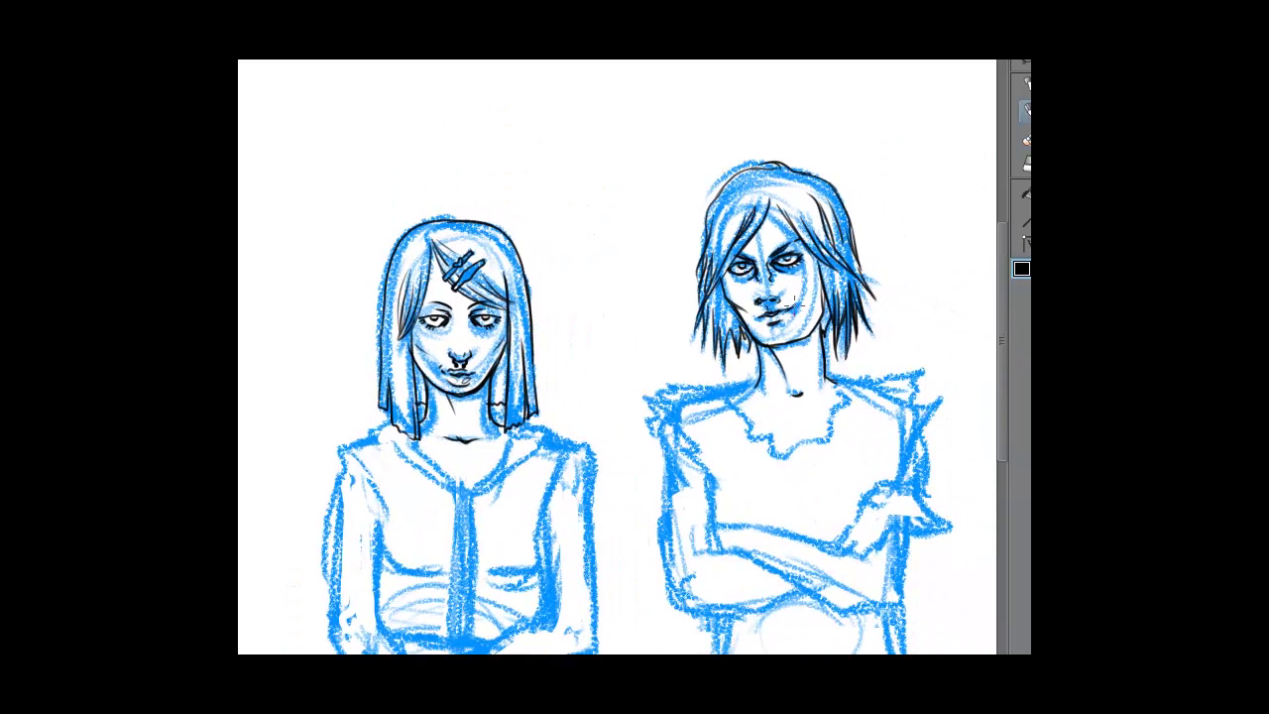
pyautogui.press('e')
pyautogui.press('p')
pyautogui.moveTo(572, 406); pyautogui.dragTo(661, 307)
pyautogui.moveTo(503, 344)
pyautogui.mouseDown()
pyautogui.moveTo(544, 386)
pyautogui.moveTo(575, 385)
pyautogui.moveTo(600, 337)
pyautogui.moveTo(569, 304)
pyautogui.mouseUp()
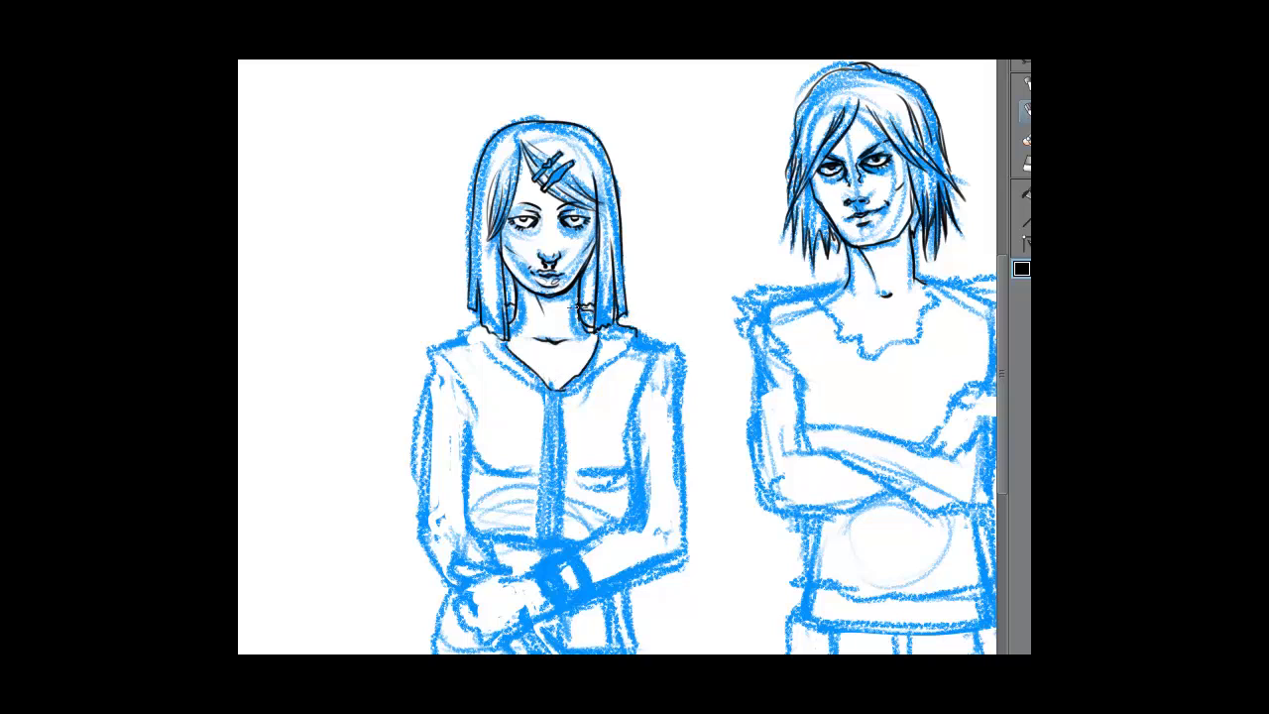
pyautogui.moveTo(478, 318); pyautogui.dragTo(471, 340)
pyautogui.moveTo(636, 332)
pyautogui.mouseDown()
pyautogui.moveTo(568, 395)
pyautogui.moveTo(484, 348)
pyautogui.mouseUp()
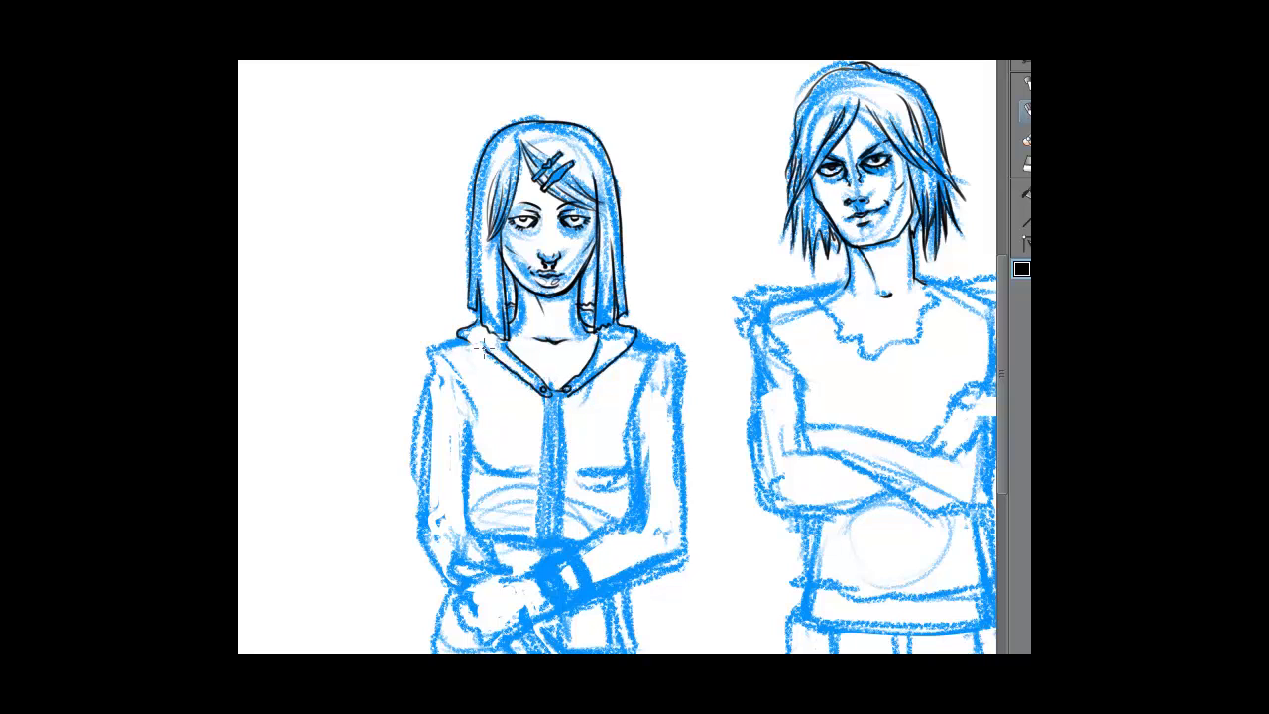
pyautogui.moveTo(567, 387); pyautogui.dragTo(574, 457)
pyautogui.moveTo(544, 388); pyautogui.dragTo(543, 476)
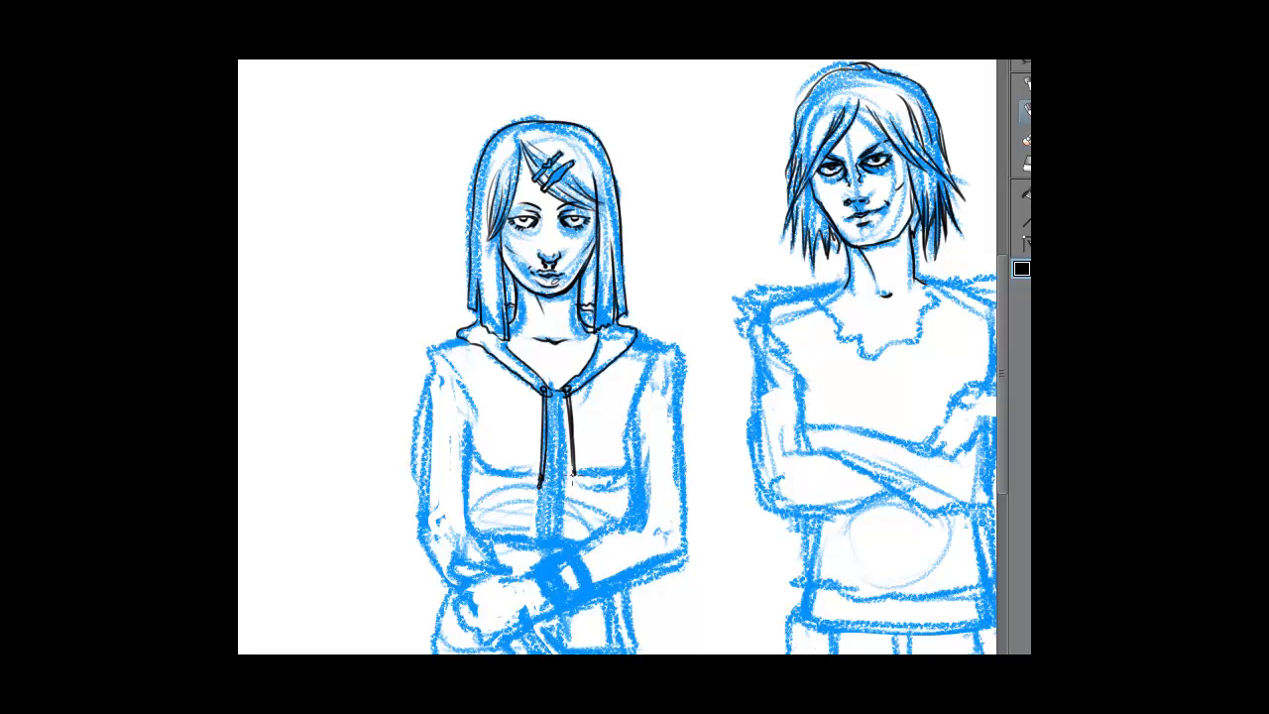
# Ink the left figure's shoulders, upper sleeves and under-chest folds, and refine the lips.
pyautogui.moveTo(639, 333)
pyautogui.mouseDown()
pyautogui.moveTo(669, 347)
pyautogui.moveTo(635, 436)
pyautogui.moveTo(684, 387)
pyautogui.moveTo(680, 464)
pyautogui.mouseUp()
pyautogui.moveTo(461, 338)
pyautogui.mouseDown()
pyautogui.moveTo(428, 350)
pyautogui.moveTo(466, 387)
pyautogui.moveTo(479, 436)
pyautogui.mouseUp()
pyautogui.moveTo(431, 358); pyautogui.dragTo(422, 501)
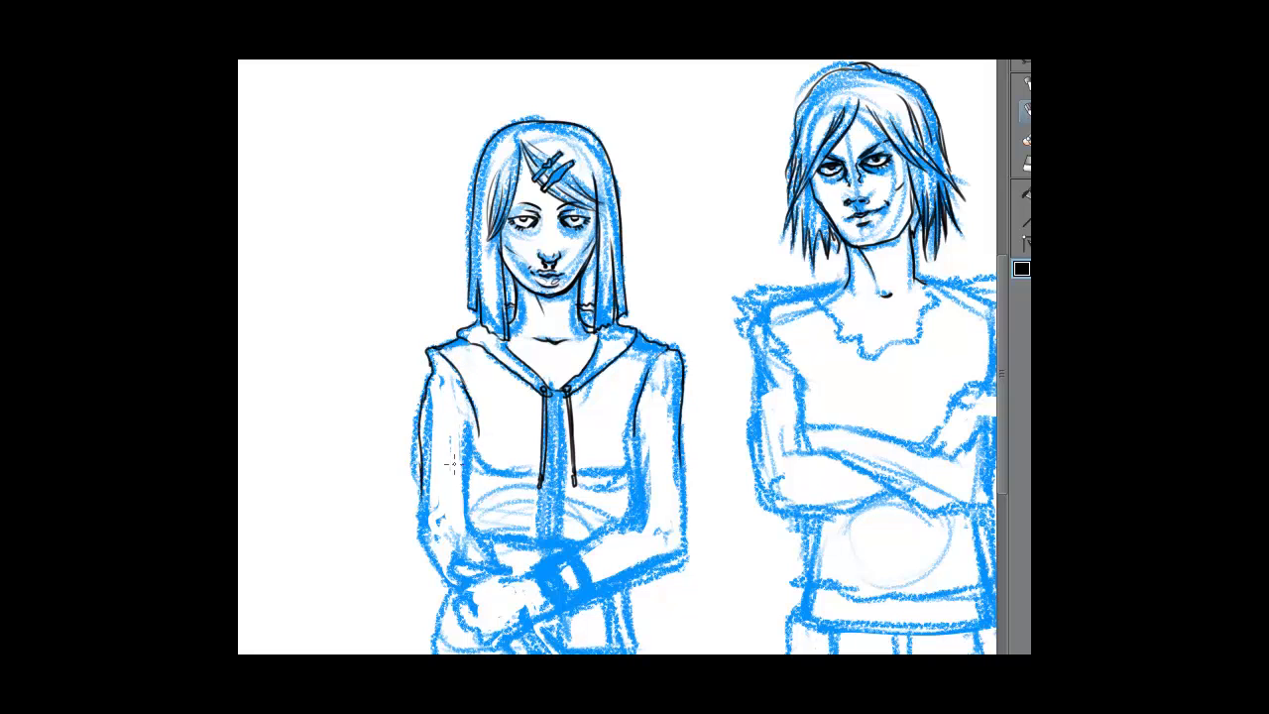
pyautogui.moveTo(635, 466); pyautogui.dragTo(584, 479)
pyautogui.moveTo(481, 463); pyautogui.dragTo(539, 478)
pyautogui.moveTo(546, 273); pyautogui.dragTo(534, 278)
pyautogui.press('e')
pyautogui.press('p')
# Ink the left figure's torso sides, crossed forearm sleeves, ribbed cuff and the bunched sleeve around the lower arm.
pyautogui.moveTo(468, 426)
pyautogui.mouseDown()
pyautogui.moveTo(467, 515)
pyautogui.moveTo(491, 555)
pyautogui.mouseUp()
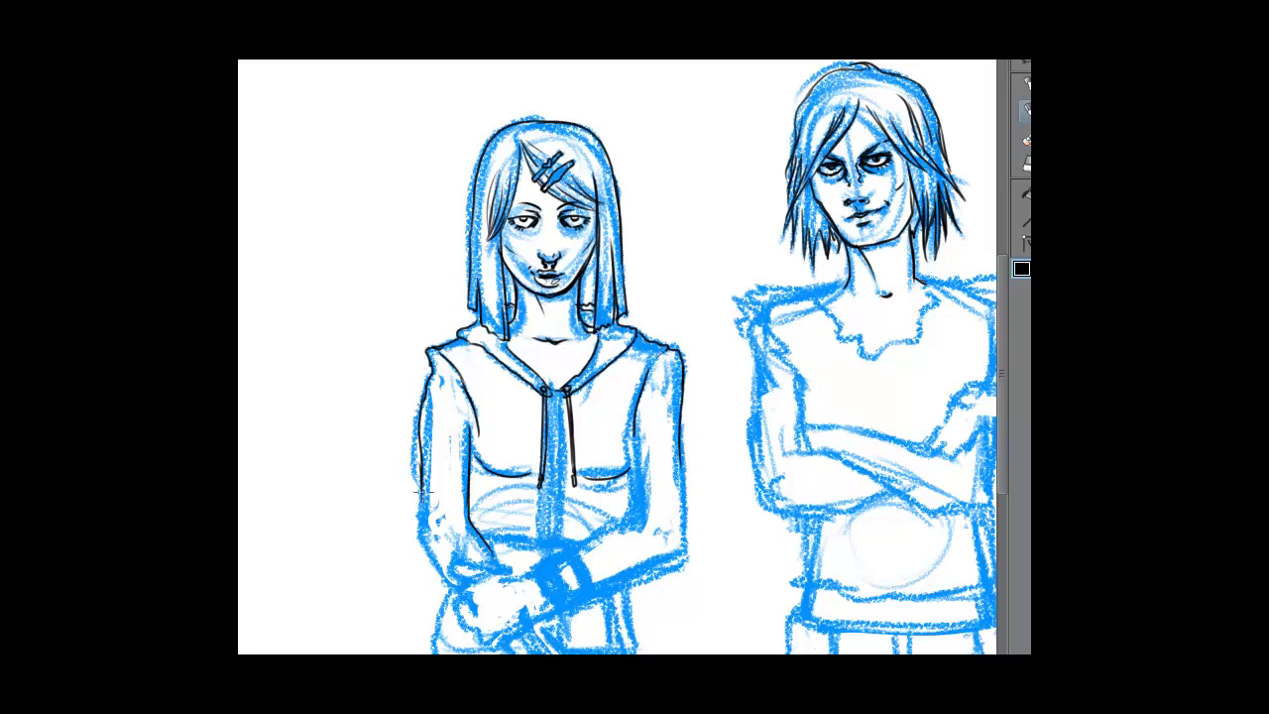
pyautogui.moveTo(416, 492)
pyautogui.mouseDown()
pyautogui.moveTo(425, 551)
pyautogui.moveTo(456, 596)
pyautogui.mouseUp()
pyautogui.moveTo(633, 424)
pyautogui.mouseDown()
pyautogui.moveTo(639, 503)
pyautogui.moveTo(561, 557)
pyautogui.moveTo(593, 601)
pyautogui.moveTo(680, 561)
pyautogui.moveTo(681, 462)
pyautogui.mouseUp()
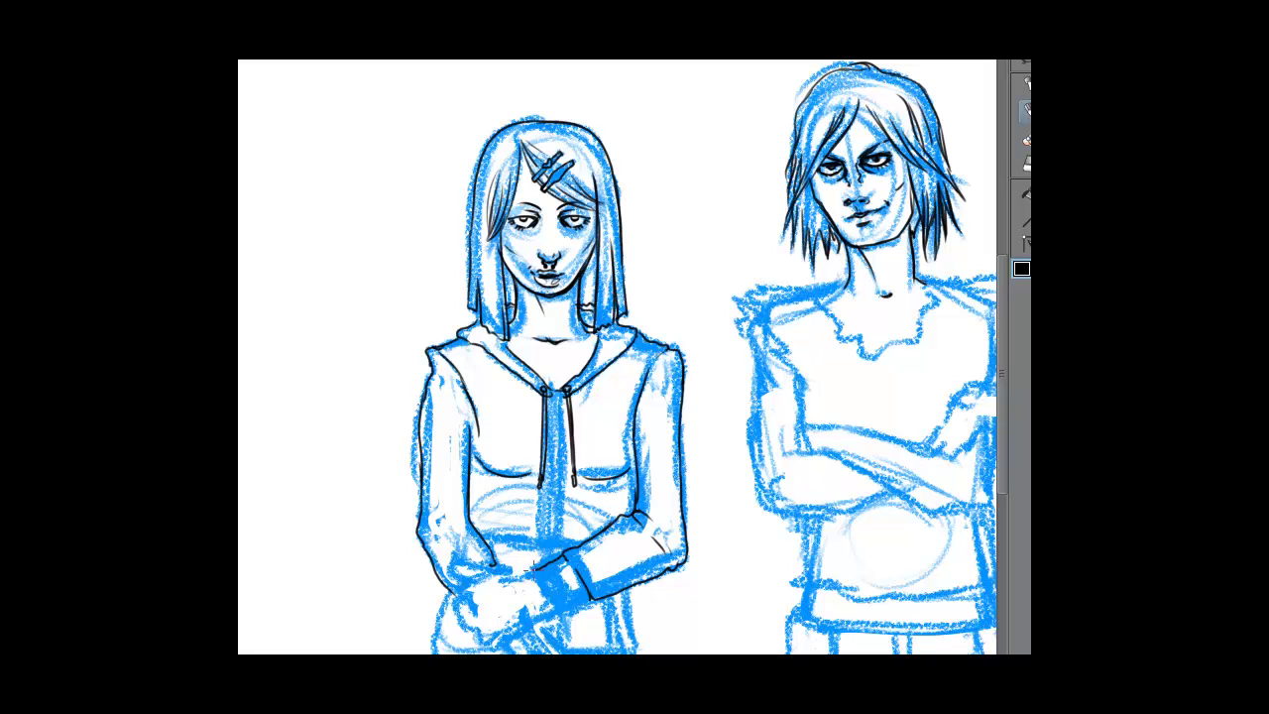
pyautogui.moveTo(525, 570)
pyautogui.mouseDown()
pyautogui.moveTo(557, 618)
pyautogui.moveTo(596, 599)
pyautogui.moveTo(562, 575)
pyautogui.moveTo(583, 614)
pyautogui.moveTo(568, 565)
pyautogui.moveTo(531, 573)
pyautogui.mouseUp()
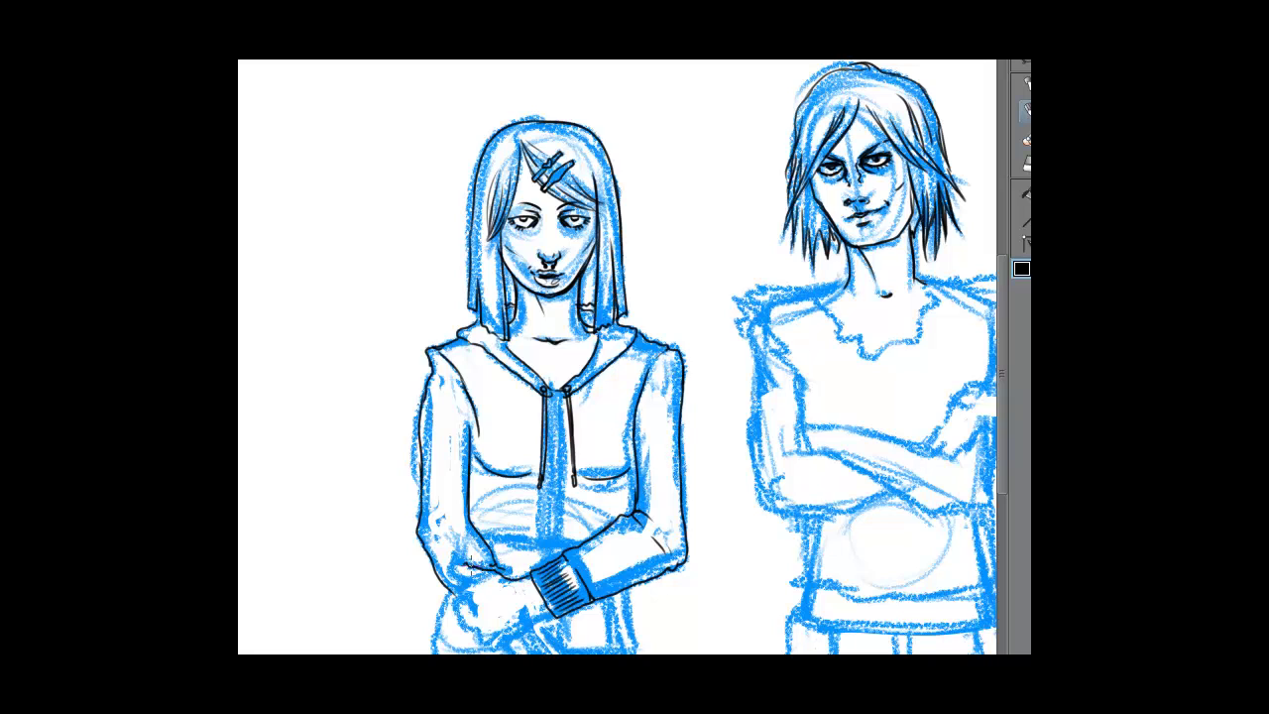
pyautogui.moveTo(456, 587); pyautogui.dragTo(470, 569)
pyautogui.moveTo(458, 586)
pyautogui.mouseDown()
pyautogui.moveTo(440, 608)
pyautogui.moveTo(460, 629)
pyautogui.mouseUp()
pyautogui.moveTo(493, 641); pyautogui.dragTo(551, 606)
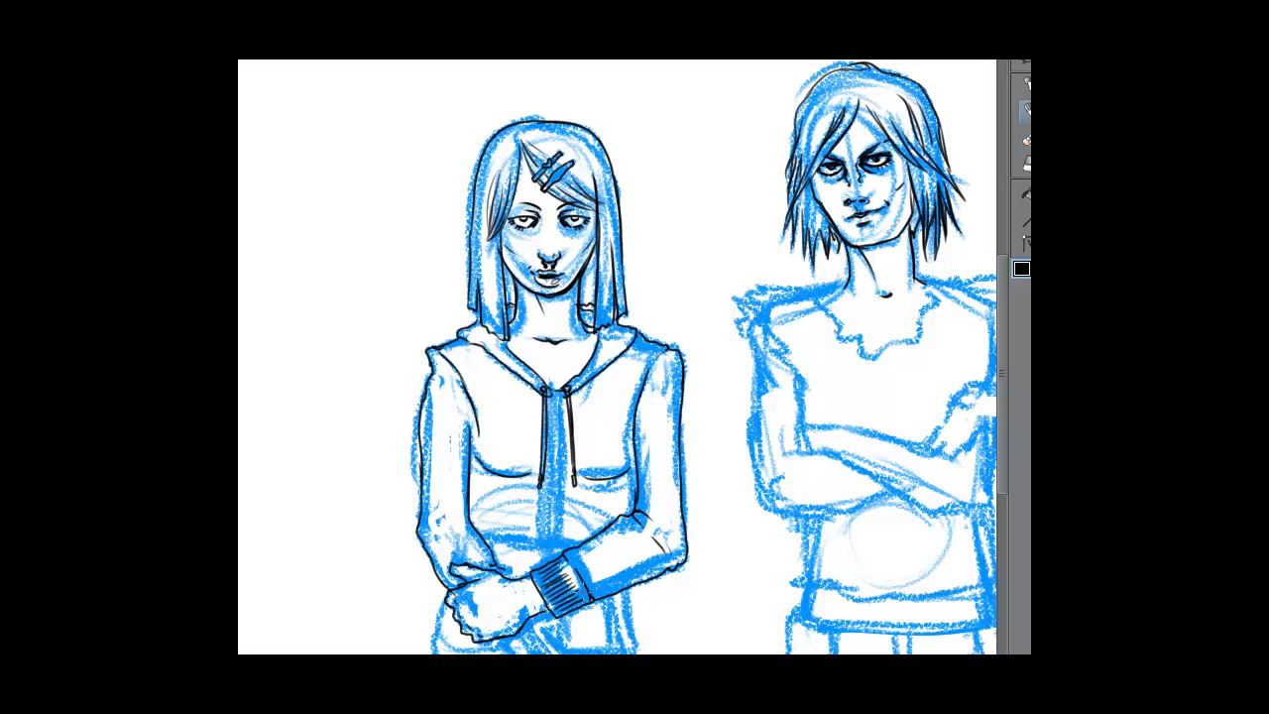
# Erase part of the left figure's jawline and ink the hoodie's zipper strip down to the crossed arms.
pyautogui.press('e')
pyautogui.moveTo(566, 287); pyautogui.dragTo(586, 254)
pyautogui.press('p')
pyautogui.moveTo(557, 394); pyautogui.dragTo(556, 559)
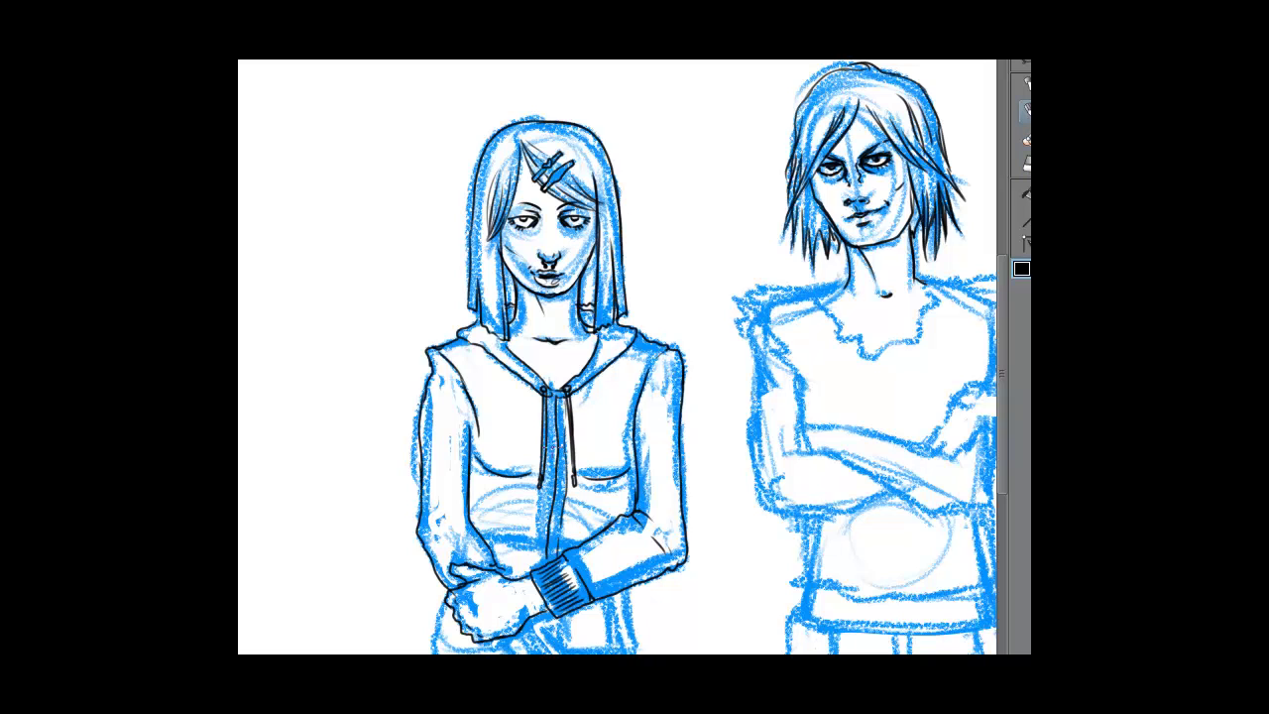
pyautogui.moveTo(548, 448); pyautogui.dragTo(535, 549)
# Ink the hoodie's lower body and pocket edges below the left figure's arms, plus the ribbed waistband and second cuff.
pyautogui.moveTo(614, 595); pyautogui.dragTo(621, 653)
pyautogui.moveTo(460, 632); pyautogui.dragTo(462, 648)
pyautogui.moveTo(614, 599)
pyautogui.mouseDown()
pyautogui.moveTo(621, 638)
pyautogui.moveTo(568, 651)
pyautogui.mouseUp()
pyautogui.moveTo(629, 589); pyautogui.dragTo(636, 653)
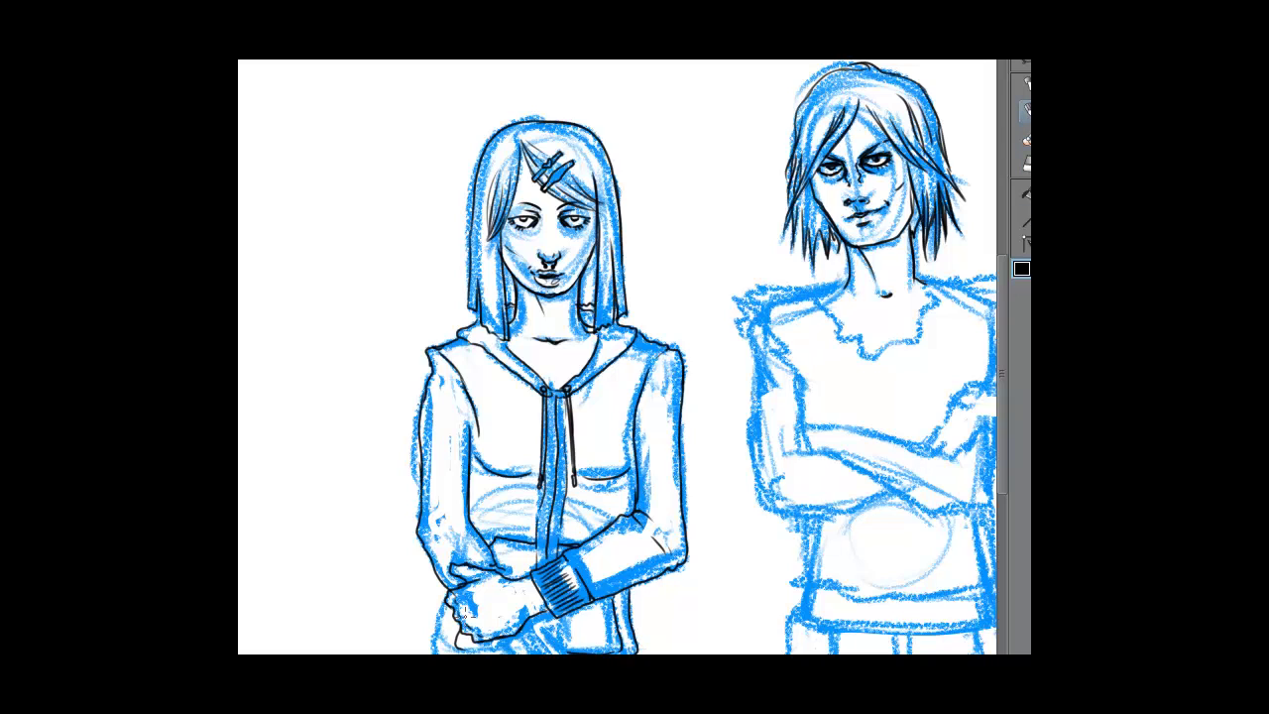
pyautogui.moveTo(448, 591)
pyautogui.mouseDown()
pyautogui.moveTo(426, 652)
pyautogui.moveTo(462, 649)
pyautogui.mouseUp()
pyautogui.moveTo(493, 641)
pyautogui.mouseDown()
pyautogui.moveTo(498, 652)
pyautogui.moveTo(530, 623)
pyautogui.moveTo(545, 651)
pyautogui.moveTo(505, 653)
pyautogui.mouseUp()
pyautogui.moveTo(499, 638); pyautogui.dragTo(522, 654)
pyautogui.moveTo(514, 635); pyautogui.dragTo(524, 650)
pyautogui.moveTo(542, 626)
pyautogui.mouseDown()
pyautogui.moveTo(525, 652)
pyautogui.moveTo(557, 653)
pyautogui.mouseUp()
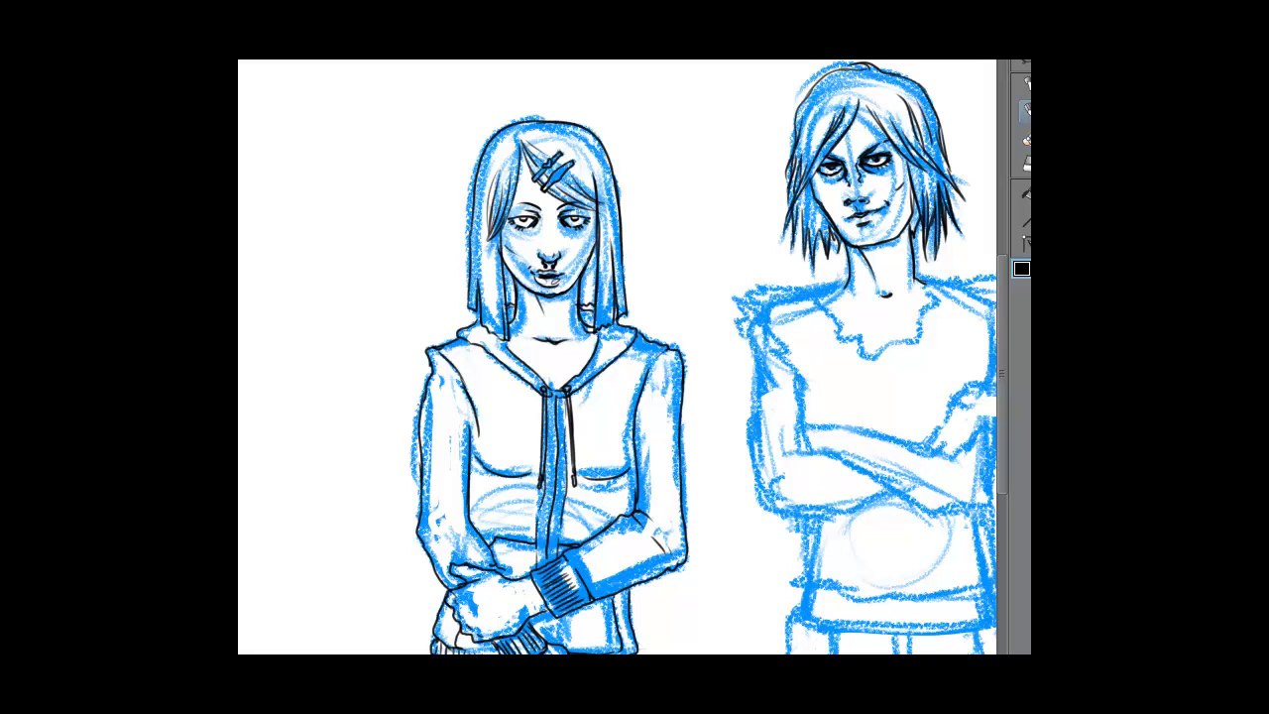
# Ink the left figure's hanging hand below the ribbed cuff, defining the thumb, fingers and fingertips.
pyautogui.click(1027, 164)
pyautogui.moveTo(555, 594)
pyautogui.mouseDown()
pyautogui.moveTo(583, 496)
pyautogui.moveTo(581, 610)
pyautogui.moveTo(721, 370)
pyautogui.mouseUp()
pyautogui.click(1026, 111)
pyautogui.hotkey('ctrl', '+')
pyautogui.moveTo(746, 643); pyautogui.dragTo(740, 651)
pyautogui.moveTo(755, 640); pyautogui.dragTo(753, 629)
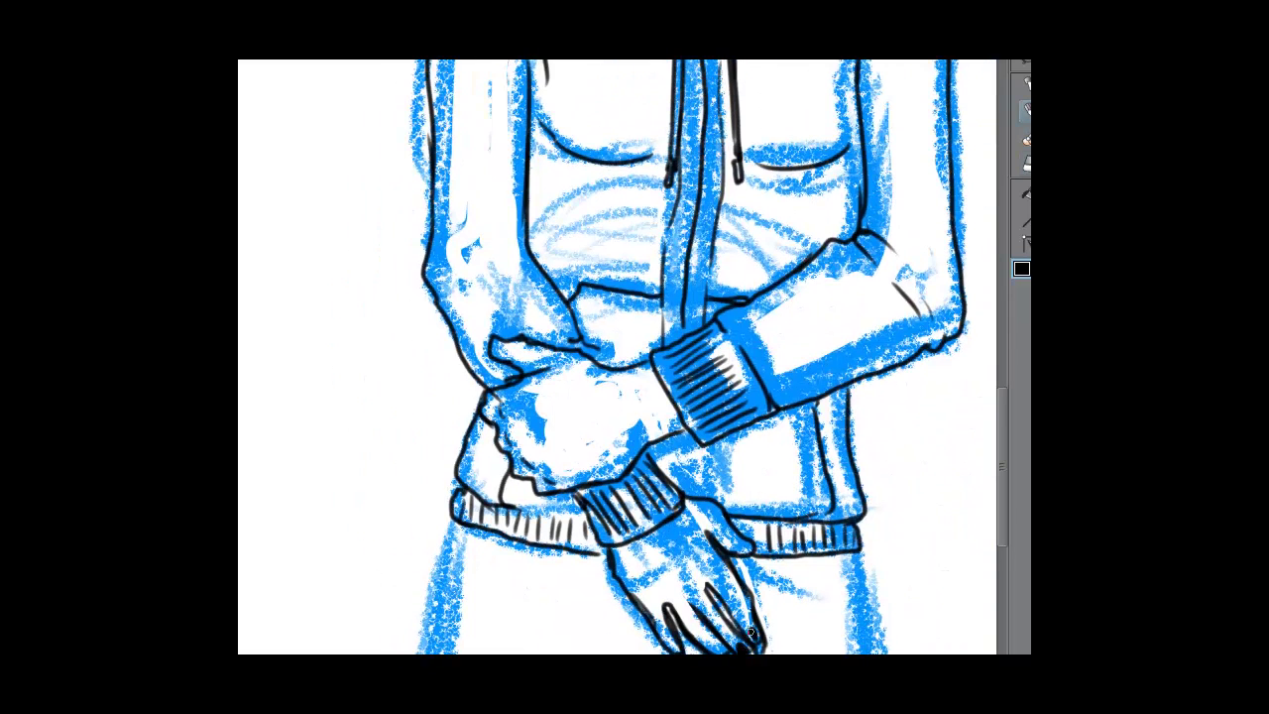
pyautogui.moveTo(740, 540); pyautogui.dragTo(750, 545)
pyautogui.moveTo(711, 648)
pyautogui.mouseDown()
pyautogui.moveTo(721, 645)
pyautogui.moveTo(674, 643)
pyautogui.mouseUp()
# Save the drawing in Manga Studio format under the file name "mel and vi".
pyautogui.hotkey('ctrl', '-')
pyautogui.hotkey('ctrl', '-')
pyautogui.moveTo(693, 396); pyautogui.dragTo(498, 552)
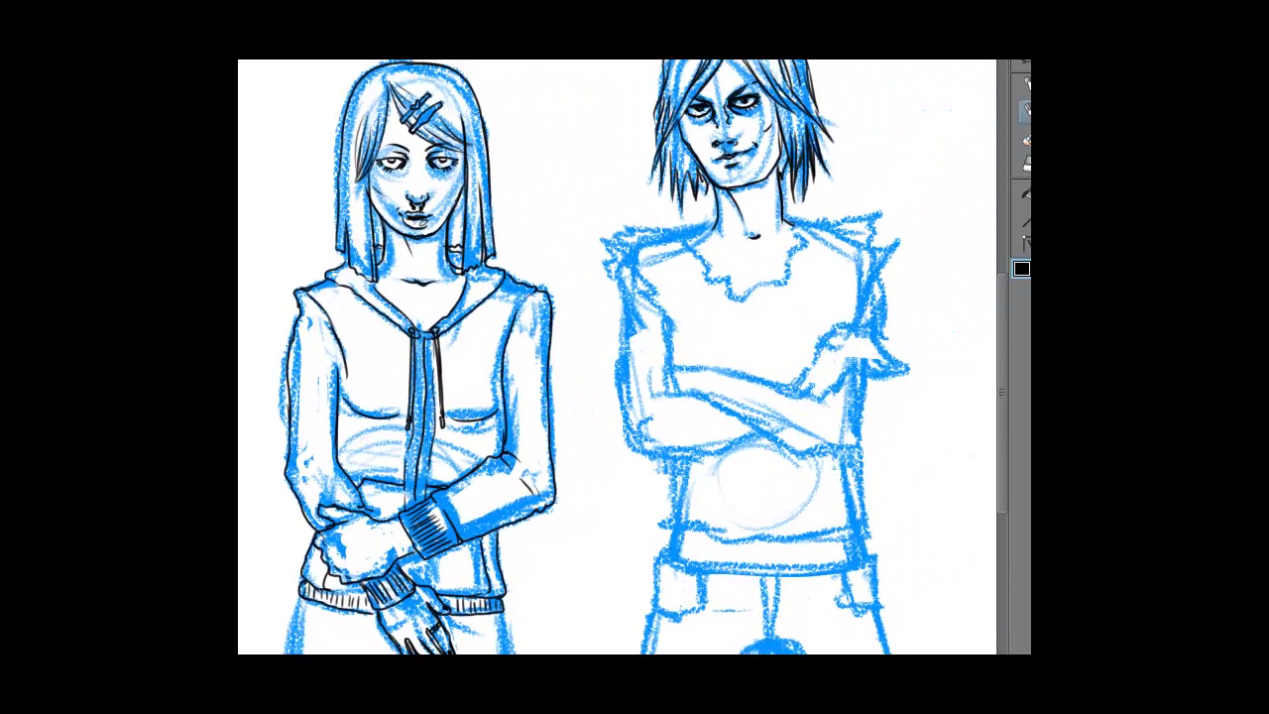
pyautogui.hotkey('ctrl', 's')
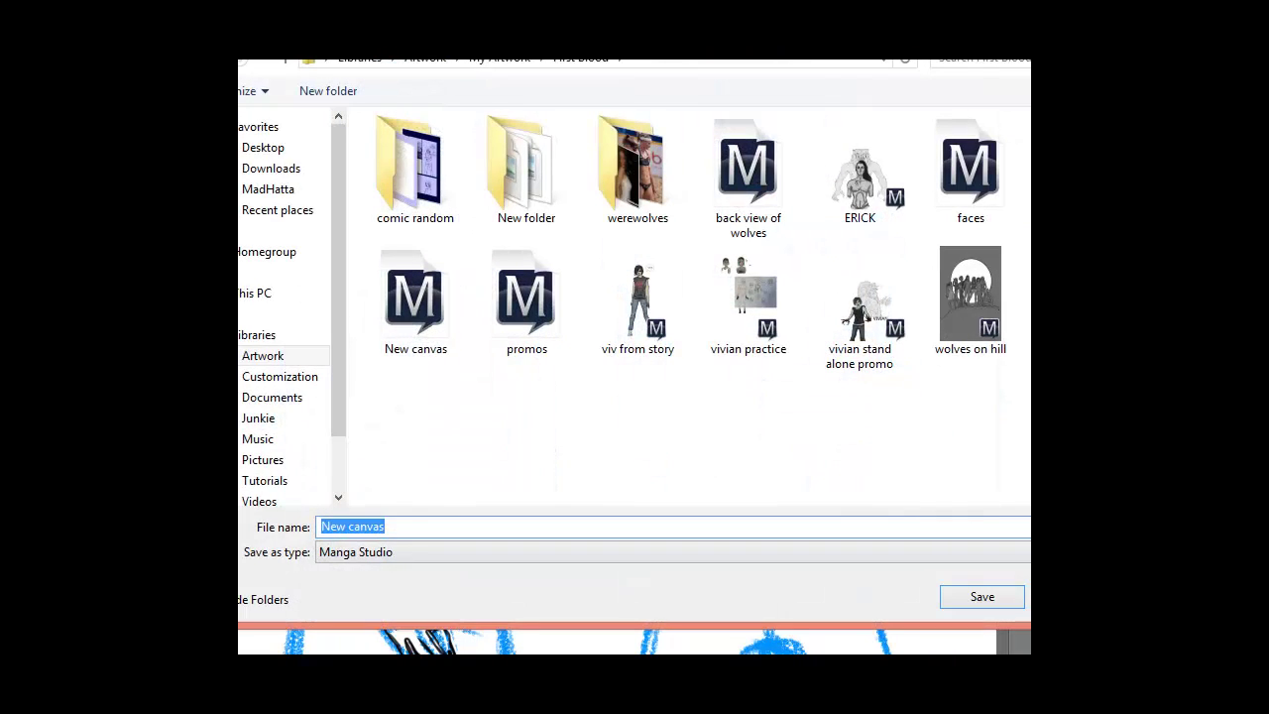
pyautogui.write('mel and vi')
pyautogui.press('Return')
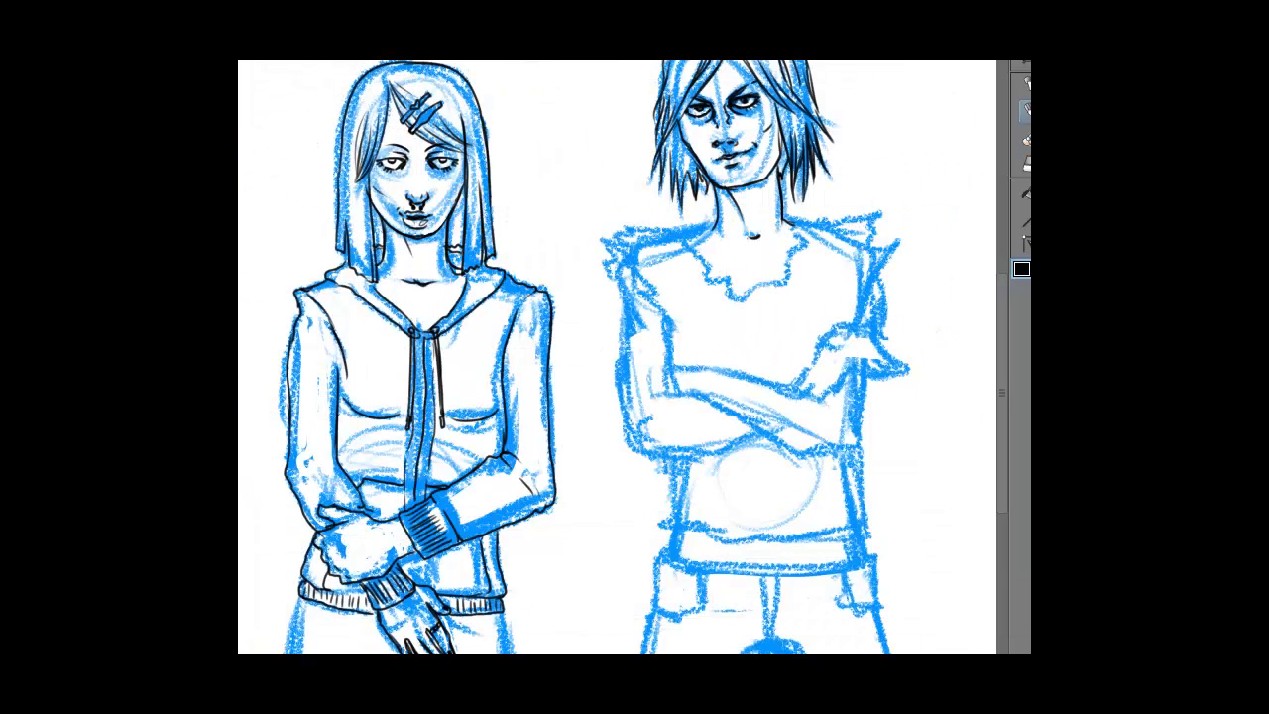
# Ink the right figure's torn neckline, shoulder lines and ragged sleeve edges in black, and touch up the eye.
pyautogui.moveTo(711, 225)
pyautogui.mouseDown()
pyautogui.moveTo(628, 233)
pyautogui.moveTo(607, 266)
pyautogui.moveTo(654, 313)
pyautogui.mouseUp()
pyautogui.moveTo(783, 220)
pyautogui.mouseDown()
pyautogui.moveTo(870, 210)
pyautogui.moveTo(889, 247)
pyautogui.moveTo(866, 255)
pyautogui.moveTo(850, 309)
pyautogui.moveTo(830, 240)
pyautogui.moveTo(793, 228)
pyautogui.moveTo(768, 283)
pyautogui.moveTo(735, 303)
pyautogui.moveTo(729, 274)
pyautogui.moveTo(703, 283)
pyautogui.moveTo(709, 260)
pyautogui.moveTo(685, 250)
pyautogui.moveTo(819, 215)
pyautogui.mouseUp()
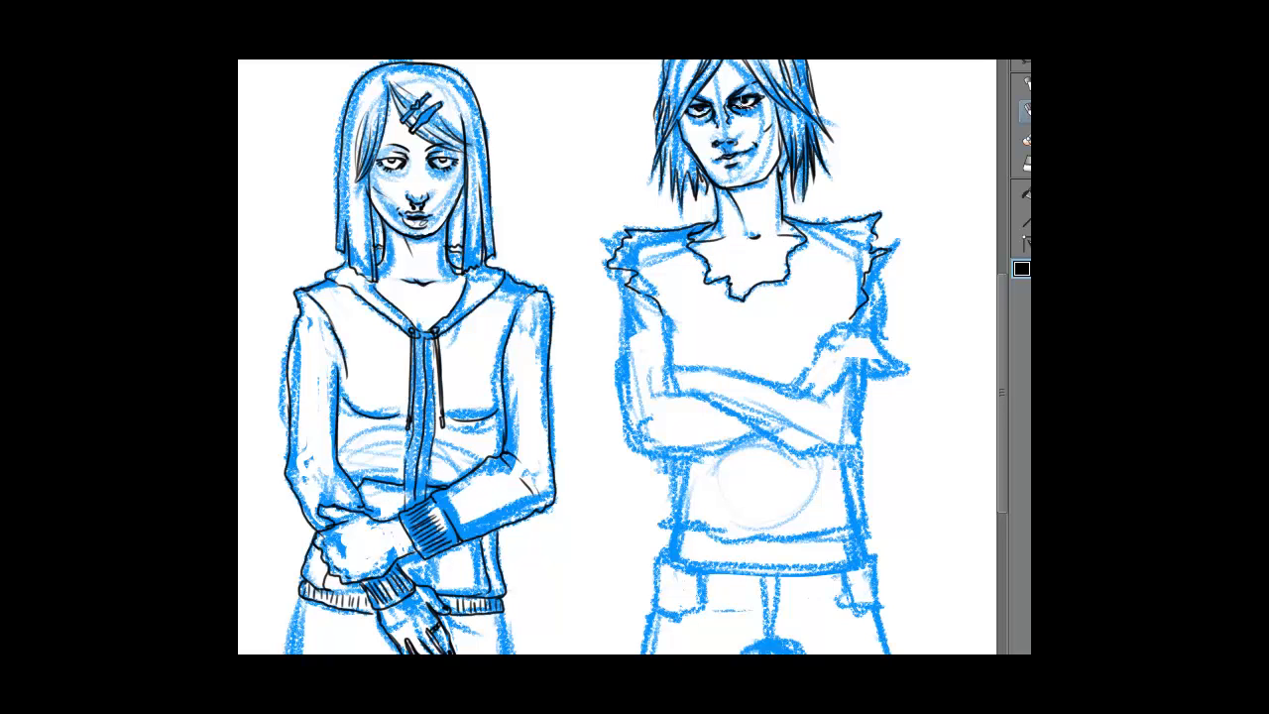
pyautogui.moveTo(713, 109); pyautogui.dragTo(702, 114)
# Ink the right figure's upper arms, crossed forearms and the hand resting over the far arm.
pyautogui.moveTo(714, 369)
pyautogui.mouseDown()
pyautogui.moveTo(668, 366)
pyautogui.moveTo(793, 394)
pyautogui.mouseUp()
pyautogui.moveTo(665, 311); pyautogui.dragTo(664, 395)
pyautogui.moveTo(620, 273)
pyautogui.mouseDown()
pyautogui.moveTo(615, 383)
pyautogui.moveTo(643, 457)
pyautogui.mouseUp()
pyautogui.moveTo(788, 387)
pyautogui.mouseDown()
pyautogui.moveTo(830, 335)
pyautogui.moveTo(856, 329)
pyautogui.mouseUp()
pyautogui.moveTo(875, 257); pyautogui.dragTo(880, 339)
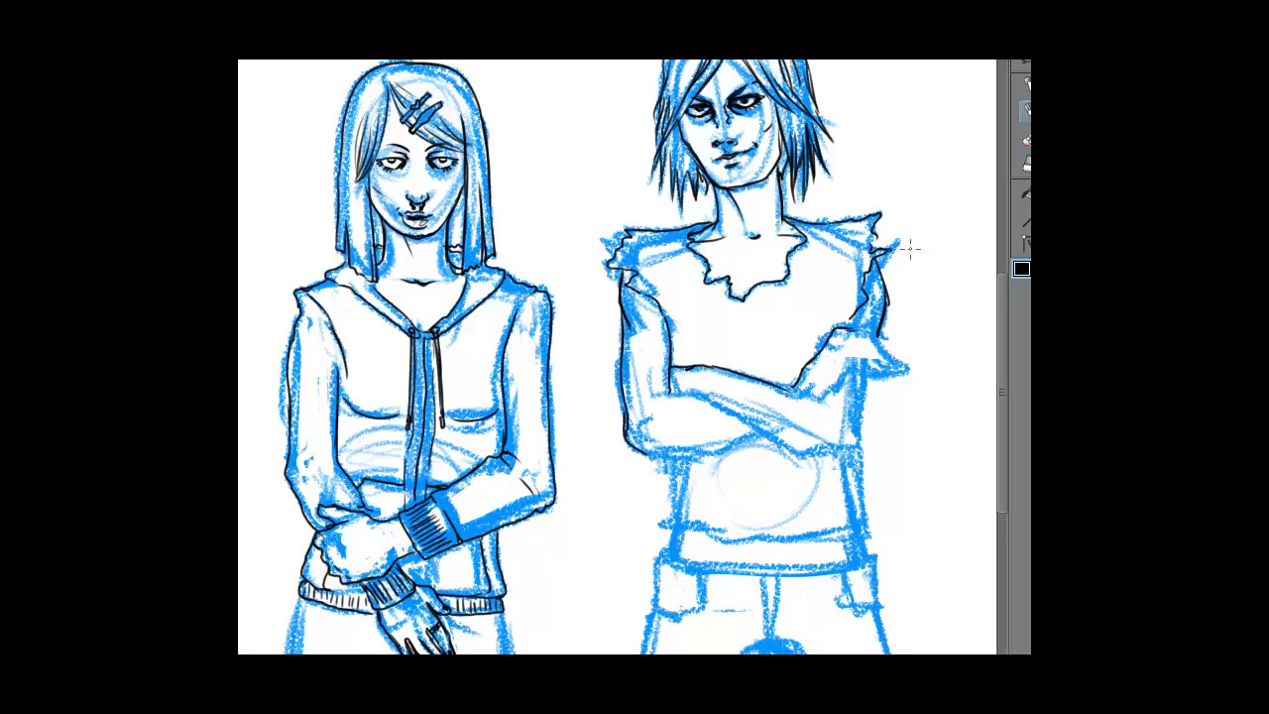
pyautogui.moveTo(819, 400)
pyautogui.mouseDown()
pyautogui.moveTo(897, 351)
pyautogui.moveTo(916, 366)
pyautogui.moveTo(876, 376)
pyautogui.moveTo(835, 452)
pyautogui.moveTo(707, 394)
pyautogui.moveTo(773, 434)
pyautogui.mouseUp()
pyautogui.moveTo(713, 397); pyautogui.dragTo(679, 390)
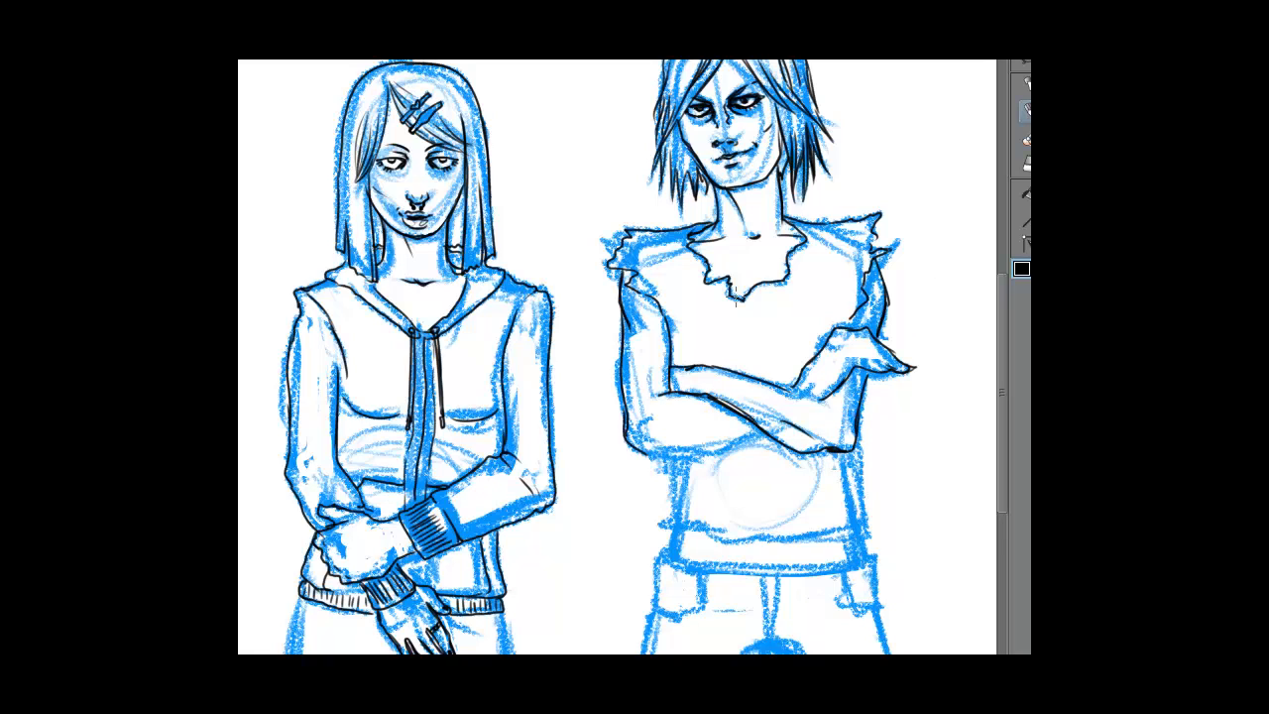
# Ink the sides of the right figure's torso below the crossed arms and the ragged shirt hem.
pyautogui.press('e')
pyautogui.press('p')
pyautogui.moveTo(684, 463)
pyautogui.mouseDown()
pyautogui.moveTo(675, 525)
pyautogui.moveTo(721, 534)
pyautogui.mouseUp()
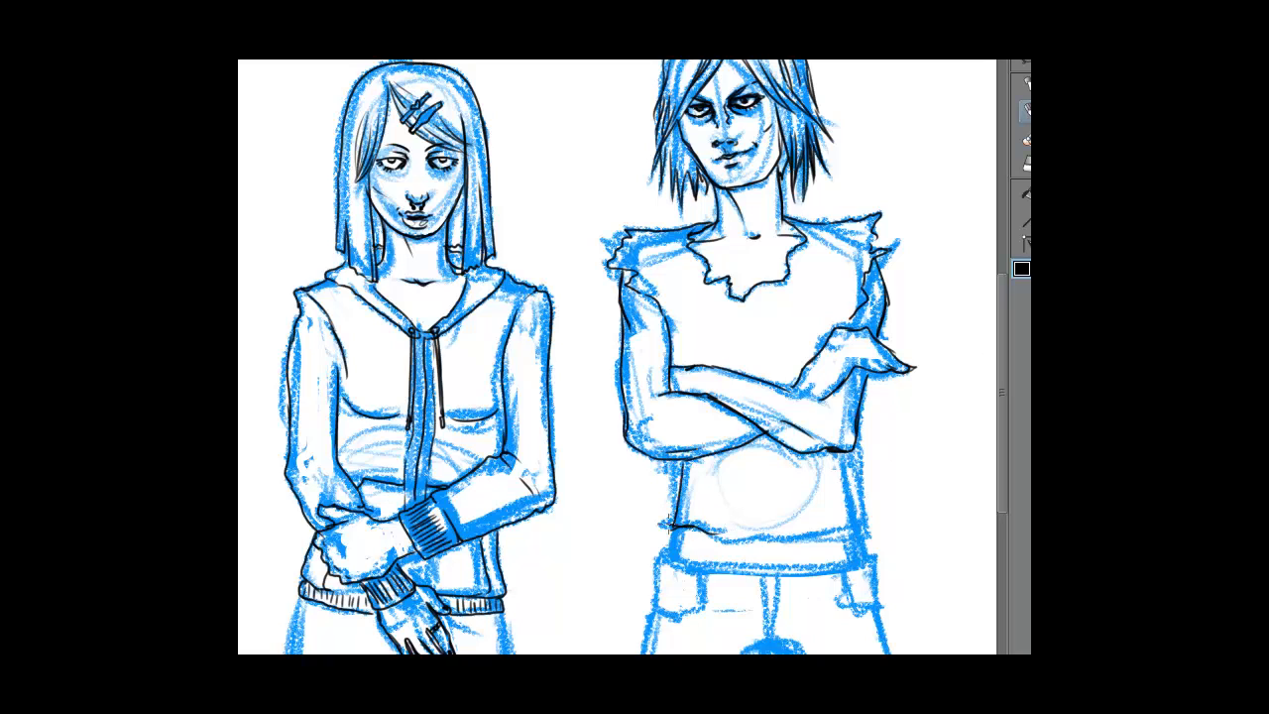
pyautogui.moveTo(669, 461)
pyautogui.mouseDown()
pyautogui.moveTo(671, 525)
pyautogui.moveTo(805, 538)
pyautogui.mouseUp()
pyautogui.moveTo(857, 448)
pyautogui.mouseDown()
pyautogui.moveTo(867, 511)
pyautogui.moveTo(837, 537)
pyautogui.moveTo(792, 539)
pyautogui.mouseUp()
pyautogui.moveTo(859, 534); pyautogui.dragTo(856, 490)
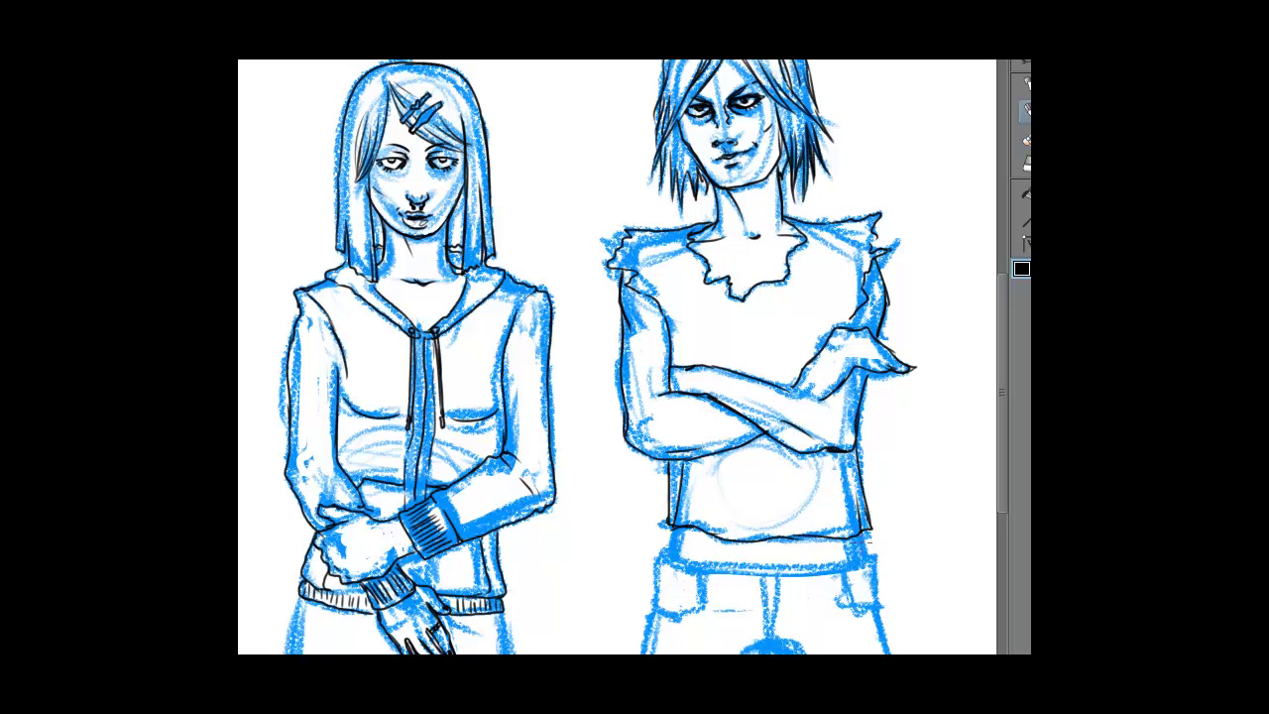
# Ink the right figure's bare waist, jeans waistband, pockets and fly, plus the fingertips beside the upper arm.
pyautogui.moveTo(858, 536); pyautogui.dragTo(865, 559)
pyautogui.moveTo(672, 529); pyautogui.dragTo(683, 560)
pyautogui.moveTo(861, 537); pyautogui.dragTo(868, 558)
pyautogui.moveTo(669, 547); pyautogui.dragTo(655, 582)
pyautogui.moveTo(866, 550)
pyautogui.mouseDown()
pyautogui.moveTo(878, 592)
pyautogui.moveTo(697, 565)
pyautogui.moveTo(771, 583)
pyautogui.moveTo(773, 645)
pyautogui.moveTo(754, 569)
pyautogui.moveTo(803, 575)
pyautogui.moveTo(664, 563)
pyautogui.moveTo(670, 621)
pyautogui.moveTo(657, 613)
pyautogui.mouseUp()
pyautogui.moveTo(829, 573)
pyautogui.mouseDown()
pyautogui.moveTo(858, 611)
pyautogui.moveTo(878, 597)
pyautogui.mouseUp()
pyautogui.moveTo(657, 565); pyautogui.dragTo(650, 623)
pyautogui.moveTo(619, 386); pyautogui.dragTo(625, 420)
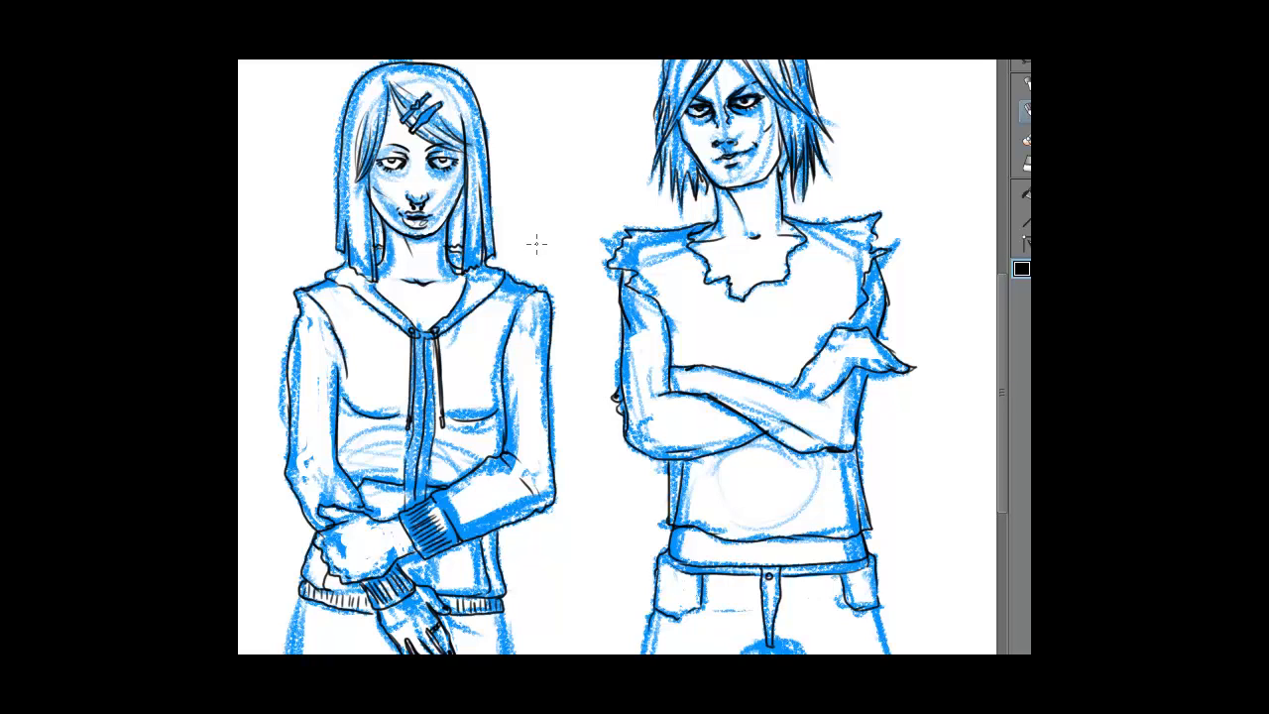
# Touch up the left figure's face and erase the iris of one eye to rework the eyes.
pyautogui.press('e')
pyautogui.click(1023, 109)
pyautogui.moveTo(434, 232); pyautogui.dragTo(463, 192)
pyautogui.moveTo(388, 215); pyautogui.dragTo(374, 192)
pyautogui.scroll(3, 405, 169)
pyautogui.moveTo(426, 335); pyautogui.dragTo(464, 409)
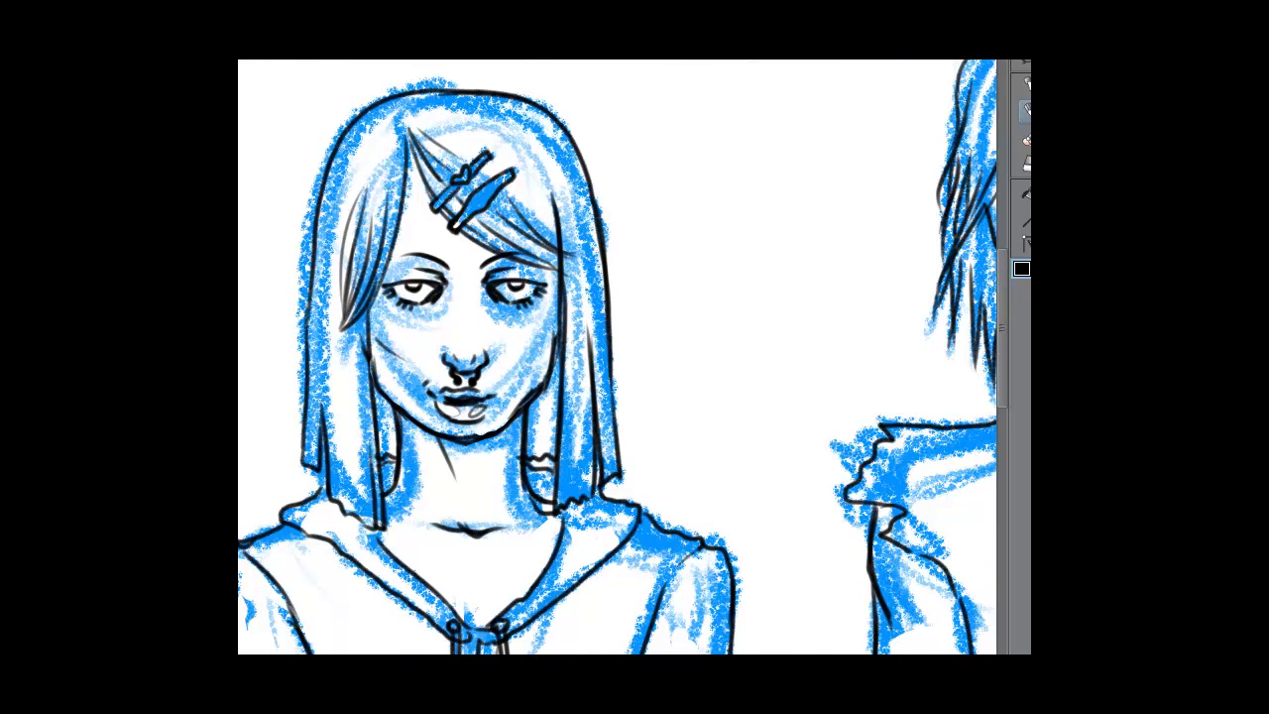
pyautogui.moveTo(495, 286); pyautogui.dragTo(541, 287)
pyautogui.moveTo(410, 278)
pyautogui.mouseDown()
pyautogui.moveTo(389, 286)
pyautogui.moveTo(408, 301)
pyautogui.mouseUp()
pyautogui.moveTo(498, 298); pyautogui.dragTo(538, 287)
pyautogui.press('e')
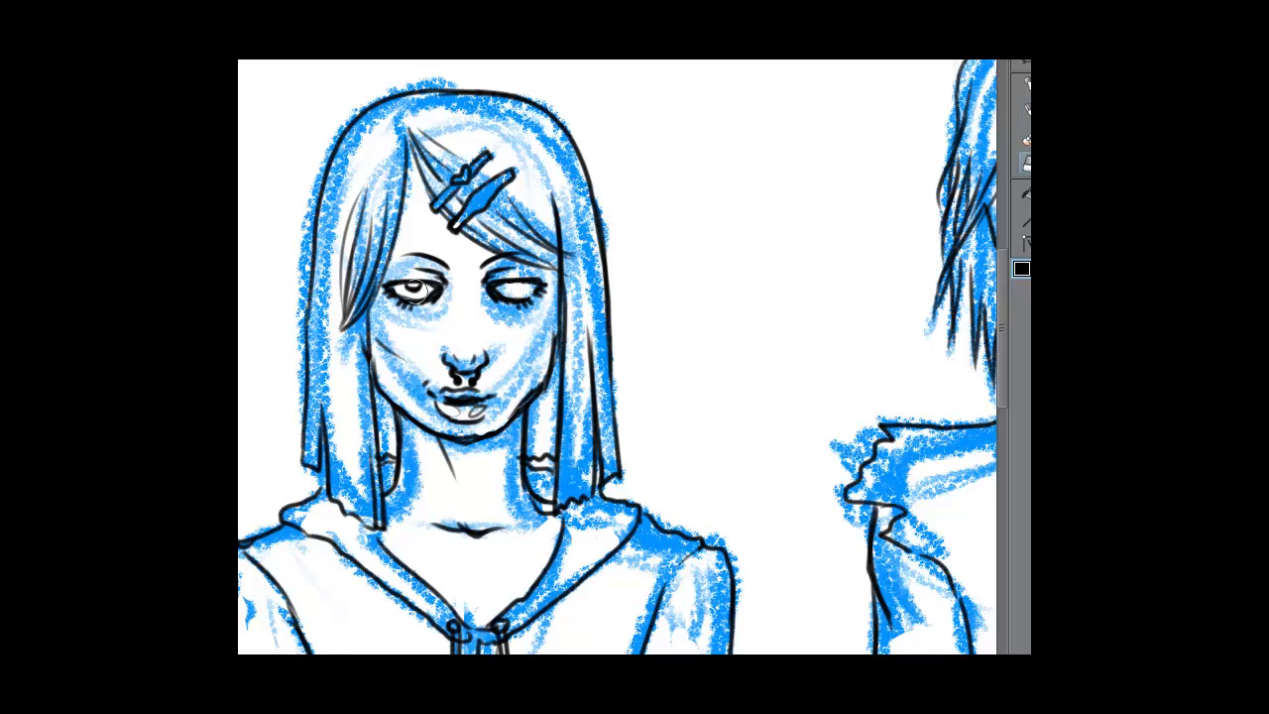
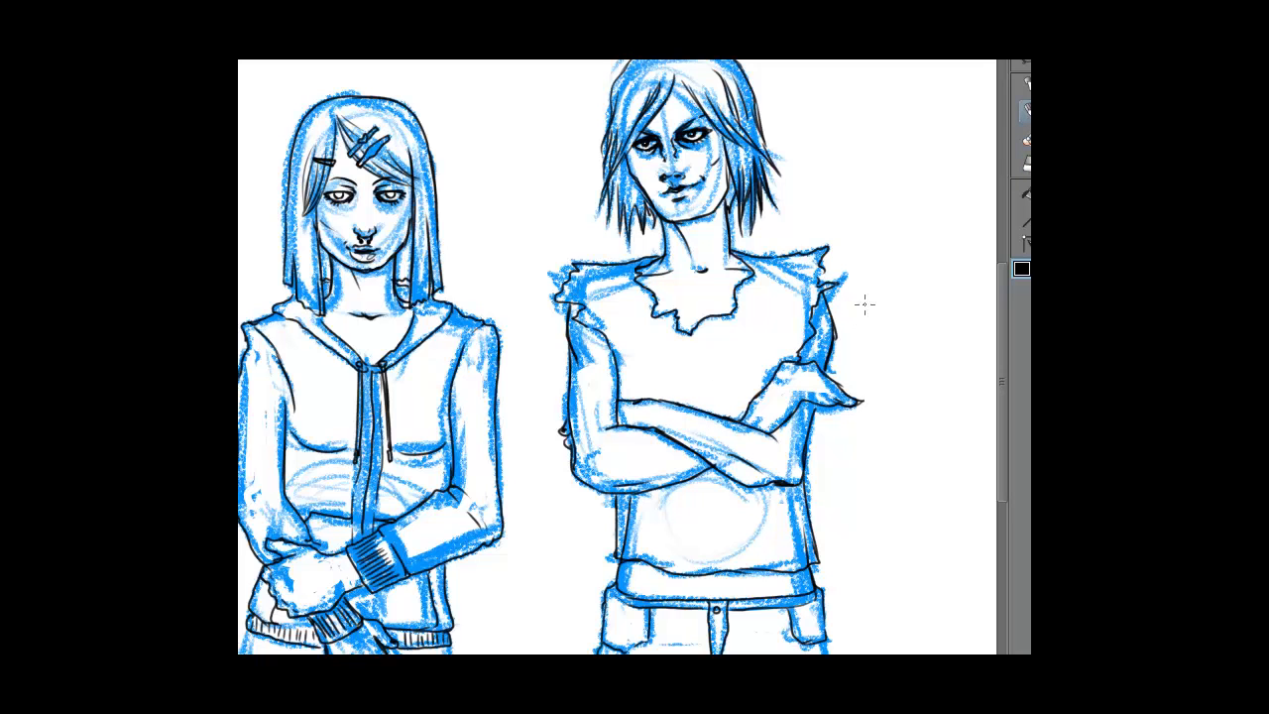
# Ink the left figure's trousers, following the outer leg lines and the inner legs up to the crotch.
pyautogui.moveTo(436, 615)
pyautogui.mouseDown()
pyautogui.moveTo(476, 438)
pyautogui.moveTo(516, 446)
pyautogui.moveTo(499, 493)
pyautogui.moveTo(512, 495)
pyautogui.mouseUp()
pyautogui.moveTo(373, 484)
pyautogui.mouseDown()
pyautogui.moveTo(350, 478)
pyautogui.moveTo(310, 653)
pyautogui.mouseUp()
pyautogui.moveTo(530, 474); pyautogui.dragTo(541, 652)
pyautogui.moveTo(448, 547)
pyautogui.mouseDown()
pyautogui.moveTo(475, 653)
pyautogui.moveTo(407, 545)
pyautogui.moveTo(382, 653)
pyautogui.moveTo(311, 653)
pyautogui.mouseUp()
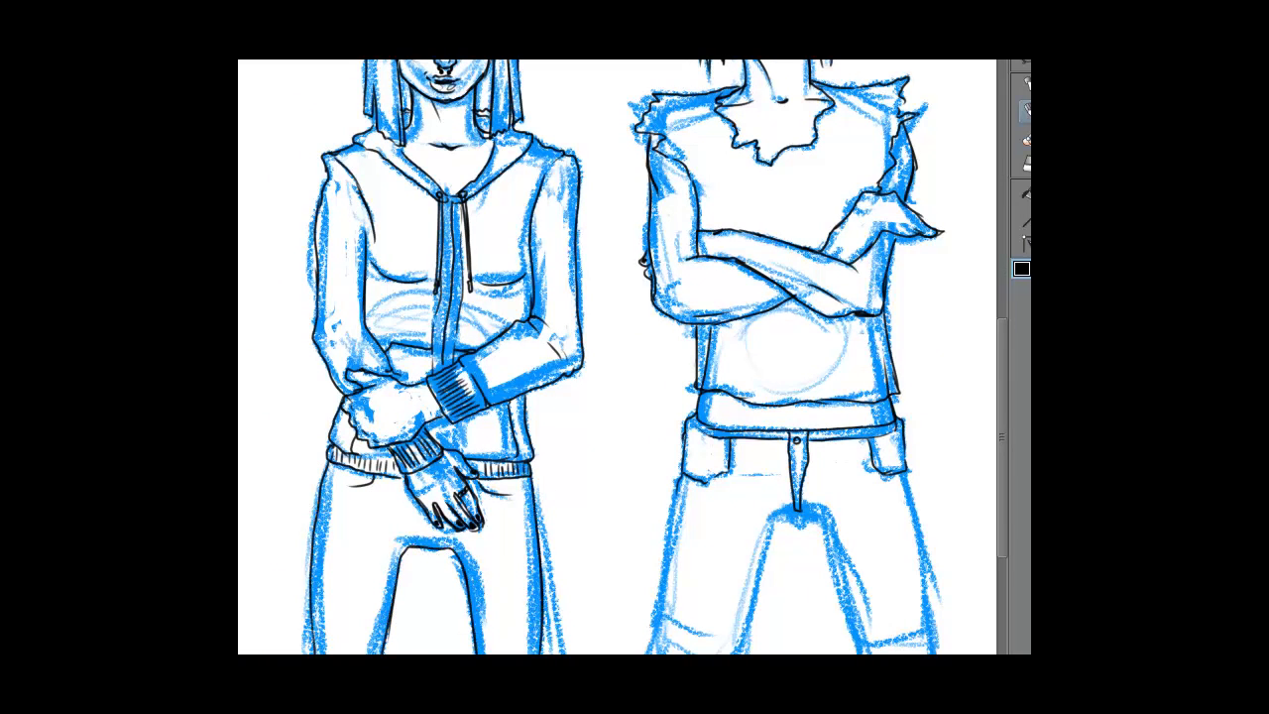
# Ink the right figure's jeans legs, including both outer edges and the inner legs below the fly.
pyautogui.moveTo(676, 486); pyautogui.dragTo(654, 640)
pyautogui.moveTo(815, 519)
pyautogui.mouseDown()
pyautogui.moveTo(779, 516)
pyautogui.moveTo(744, 651)
pyautogui.moveTo(854, 652)
pyautogui.mouseUp()
pyautogui.moveTo(900, 470); pyautogui.dragTo(934, 652)
pyautogui.moveTo(746, 635); pyautogui.dragTo(741, 652)
pyautogui.moveTo(656, 631); pyautogui.dragTo(654, 652)
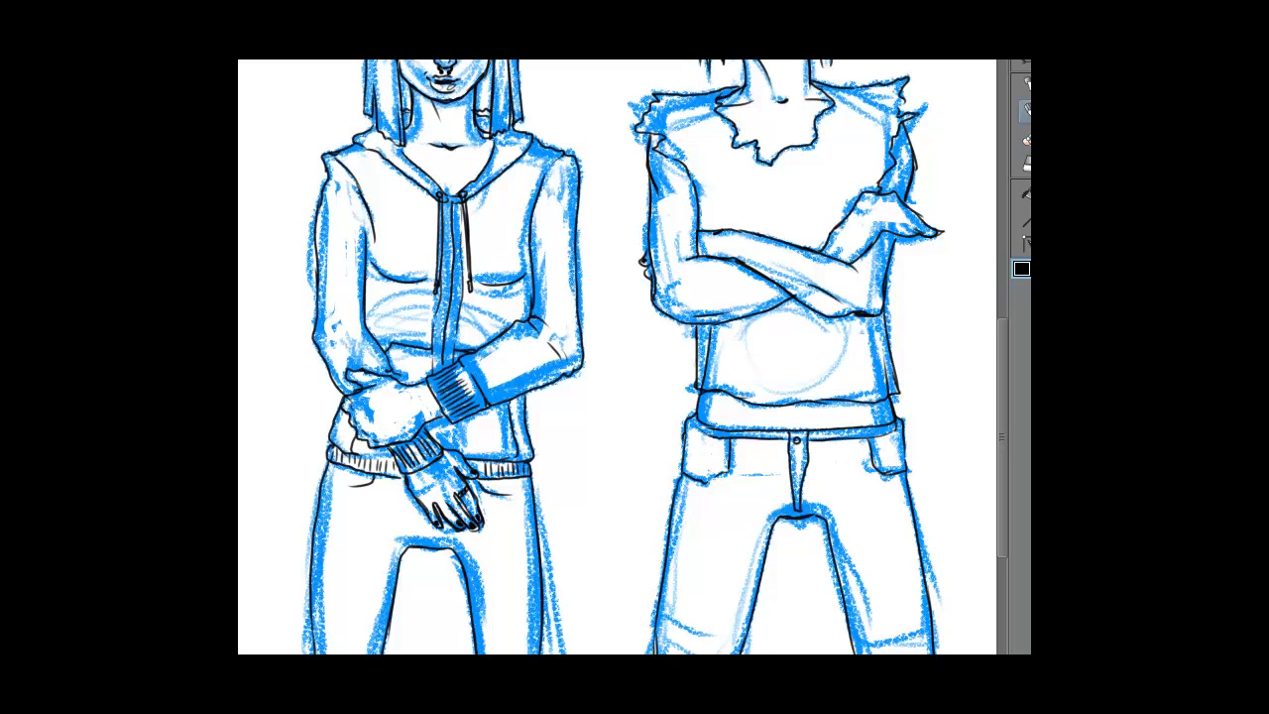
pyautogui.moveTo(634, 318); pyautogui.dragTo(625, 462)
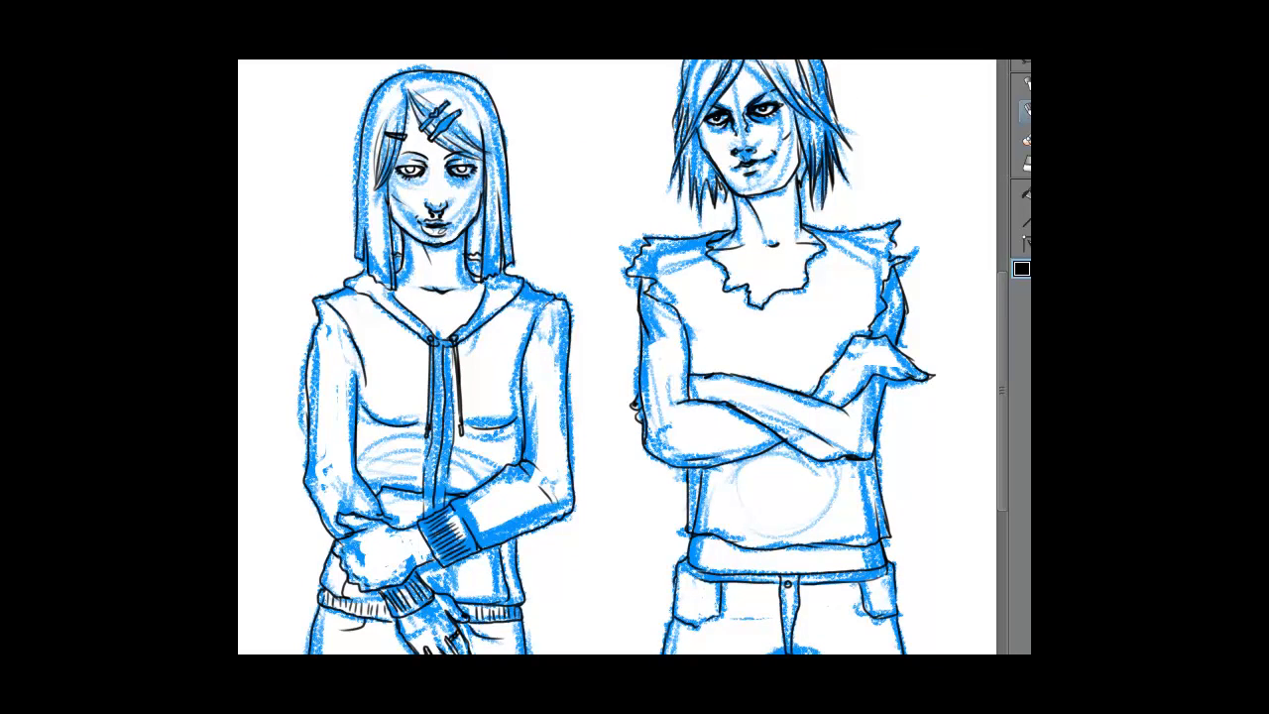
# Flip the canvas view horizontally, lasso the hooded figure's face and retouch the hair strands around it.
pyautogui.hotkey('ctrl', '-')
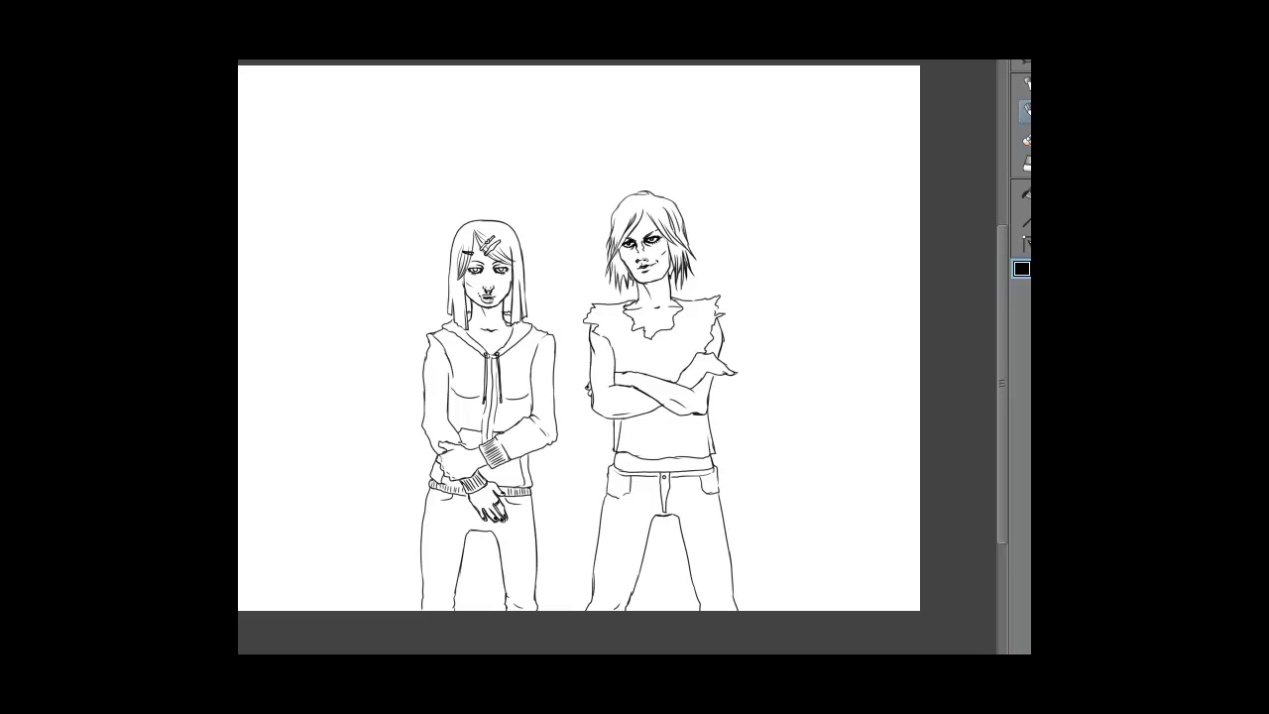
pyautogui.press('h')
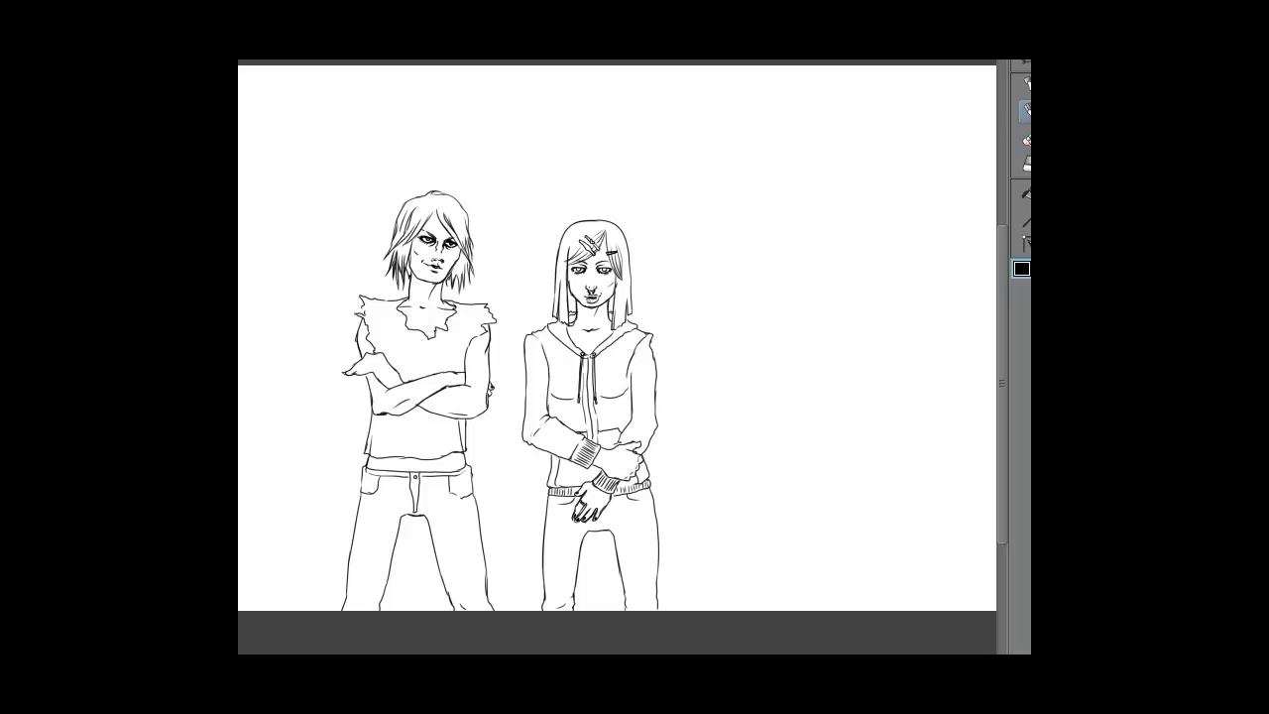
pyautogui.press('h')
pyautogui.press('h')
pyautogui.moveTo(605, 281)
pyautogui.mouseDown()
pyautogui.moveTo(625, 286)
pyautogui.moveTo(579, 226)
pyautogui.moveTo(572, 266)
pyautogui.moveTo(622, 284)
pyautogui.moveTo(612, 273)
pyautogui.mouseUp()
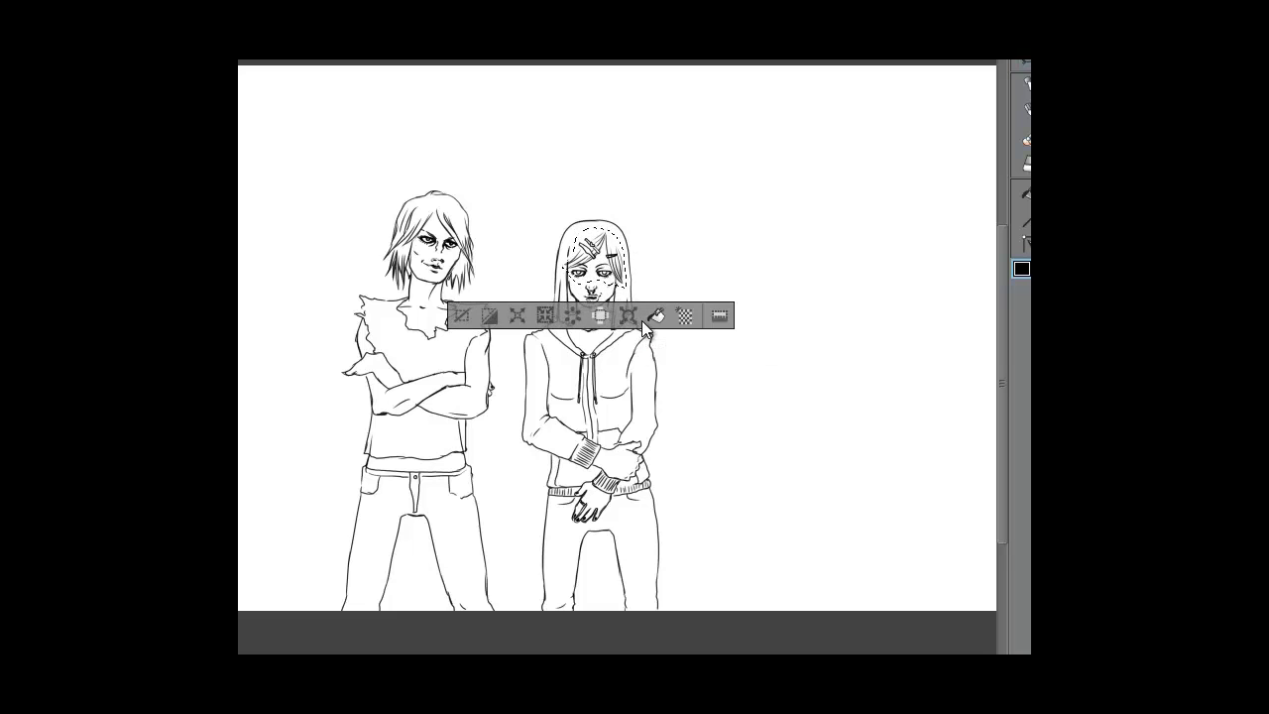
pyautogui.click(468, 315)
pyautogui.press('e')
pyautogui.press('p')
pyautogui.hotkey('ctrl', 'z')
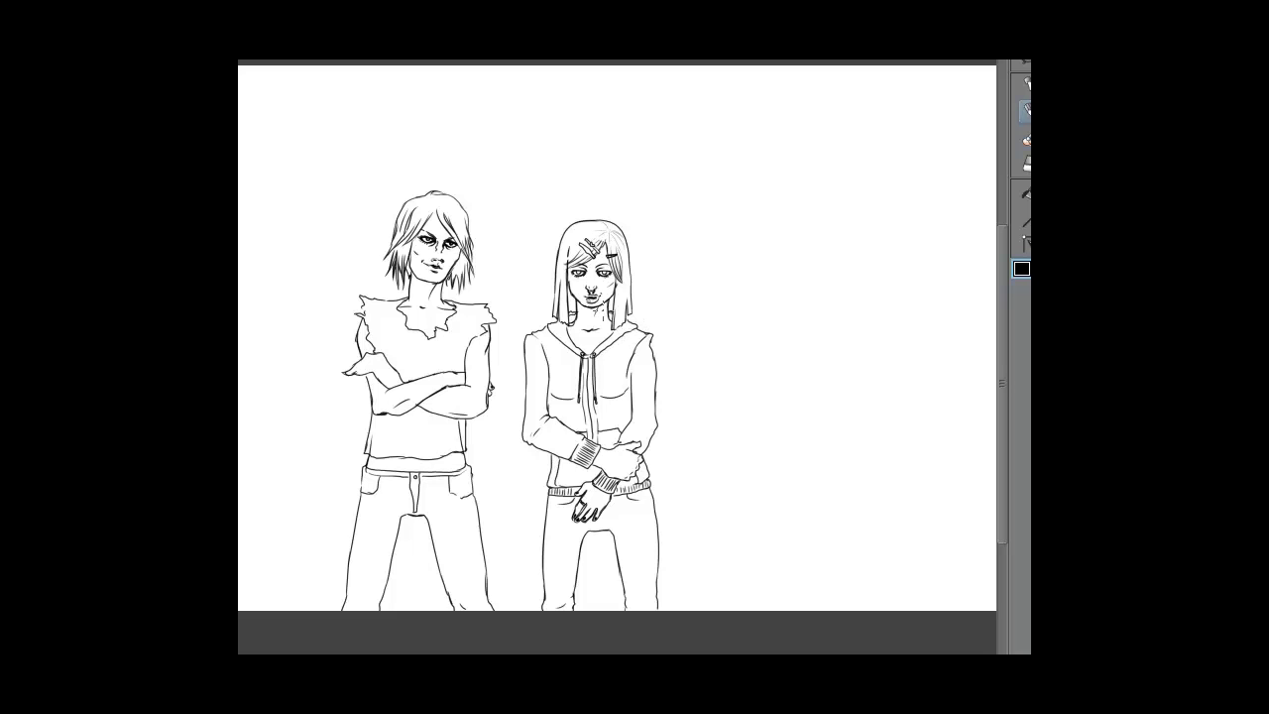
# Erase the inked protruding hand of the figure with crossed arms, and lasso the area between the hooded figure's legs.
pyautogui.press('e')
pyautogui.moveTo(345, 367); pyautogui.dragTo(358, 370)
pyautogui.press('p')
pyautogui.moveTo(364, 355); pyautogui.dragTo(357, 360)
pyautogui.press('e')
pyautogui.moveTo(349, 362)
pyautogui.mouseDown()
pyautogui.moveTo(382, 357)
pyautogui.moveTo(390, 373)
pyautogui.mouseUp()
pyautogui.press('p')
pyautogui.press('m')
pyautogui.moveTo(607, 535)
pyautogui.mouseDown()
pyautogui.moveTo(579, 528)
pyautogui.moveTo(579, 613)
pyautogui.moveTo(600, 536)
pyautogui.mouseUp()
pyautogui.moveTo(593, 580)
pyautogui.mouseDown()
pyautogui.moveTo(587, 525)
pyautogui.moveTo(591, 577)
pyautogui.mouseUp()
pyautogui.click(455, 635)
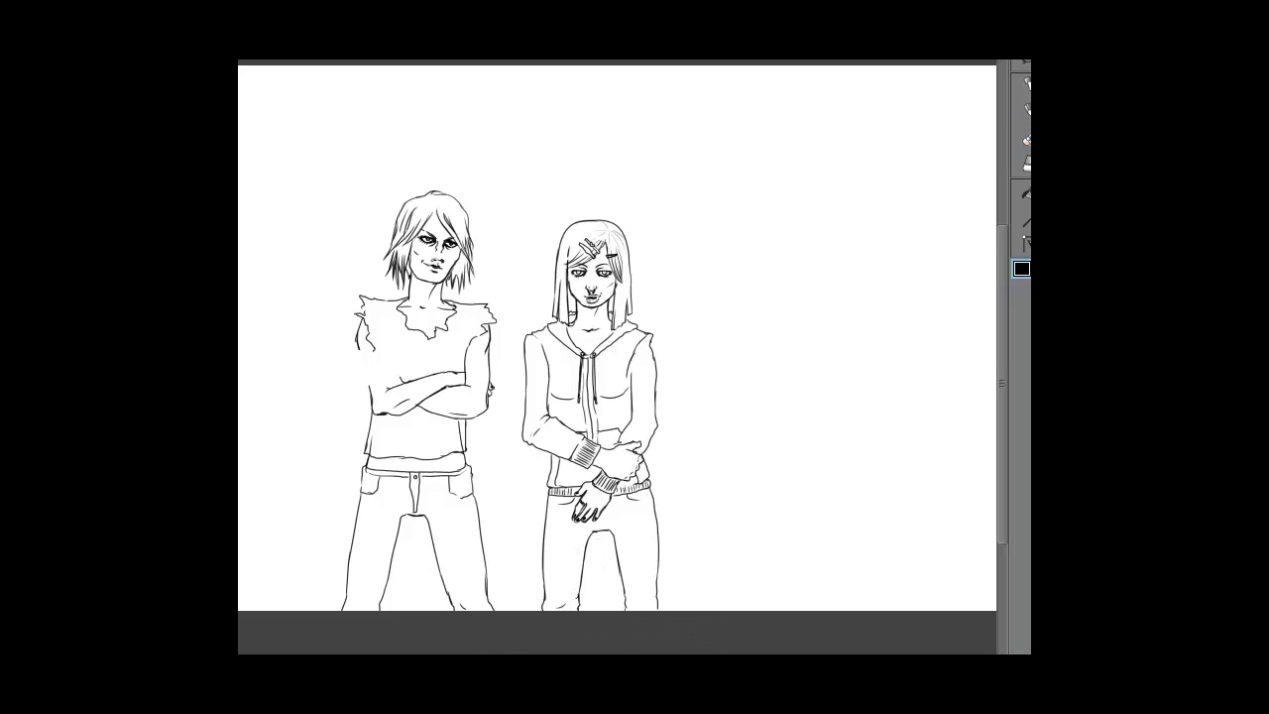
# Erase the blue sketched hand of the figure with crossed arms and ink the arm's new edge there.
pyautogui.press('p')
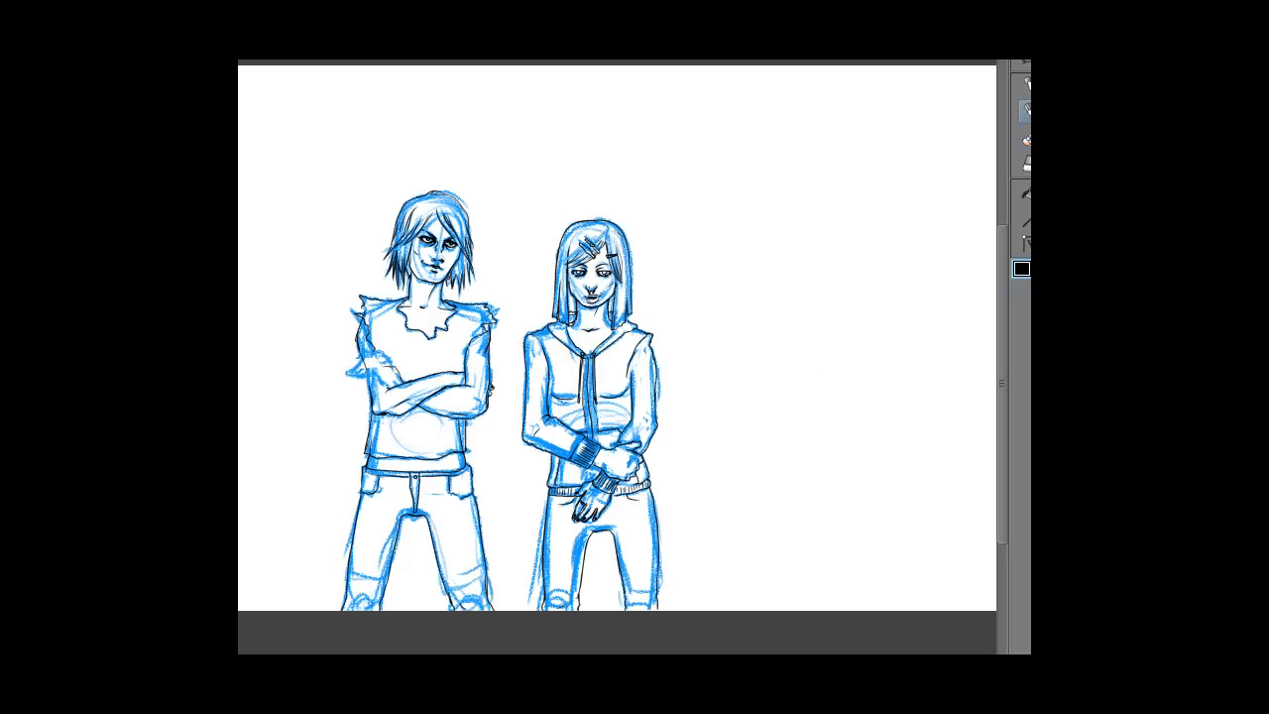
pyautogui.press('e')
pyautogui.moveTo(361, 369); pyautogui.dragTo(384, 385)
pyautogui.press('p')
pyautogui.press('e')
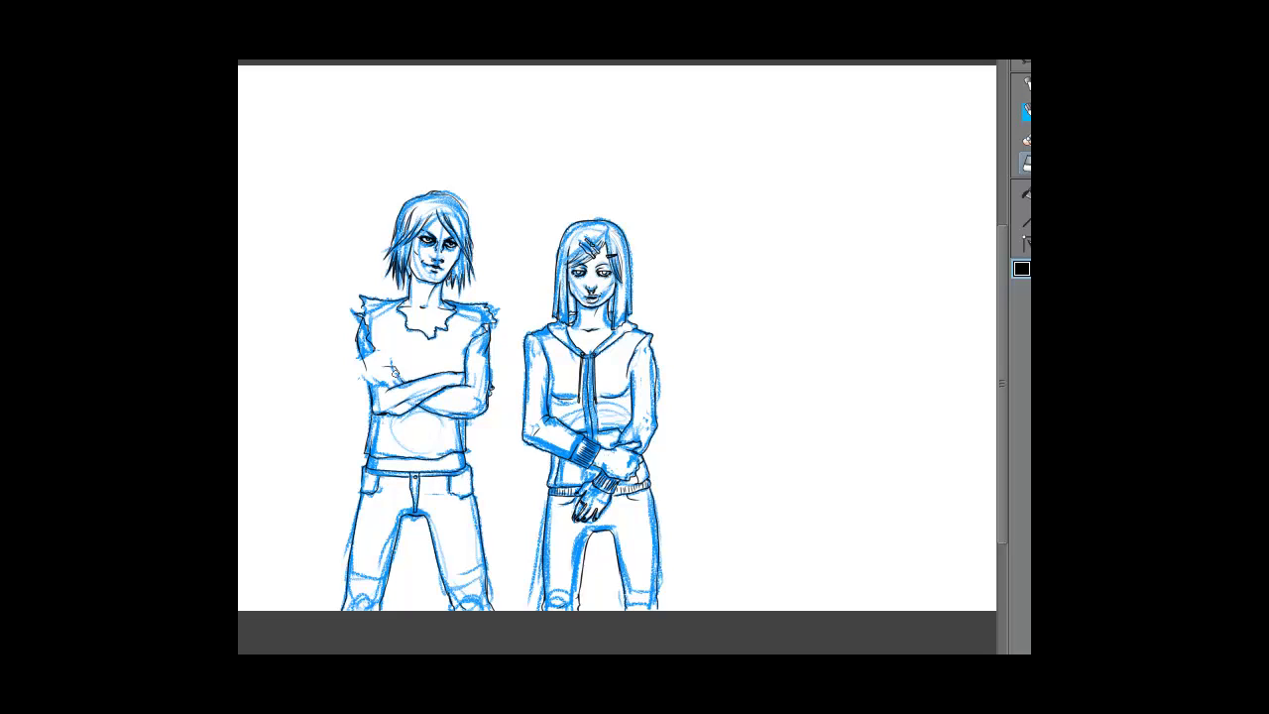
pyautogui.press('p')
pyautogui.moveTo(375, 352); pyautogui.dragTo(400, 382)
# Check the line work up close and flip the canvas back to its original orientation.
pyautogui.hotkey('ctrl', '+')
pyautogui.hotkey('ctrl', '+')
pyautogui.hotkey('ctrl', '+')
pyautogui.moveTo(754, 327)
pyautogui.mouseDown()
pyautogui.moveTo(600, 370)
pyautogui.moveTo(863, 401)
pyautogui.moveTo(837, 406)
pyautogui.mouseUp()
pyautogui.press('e')
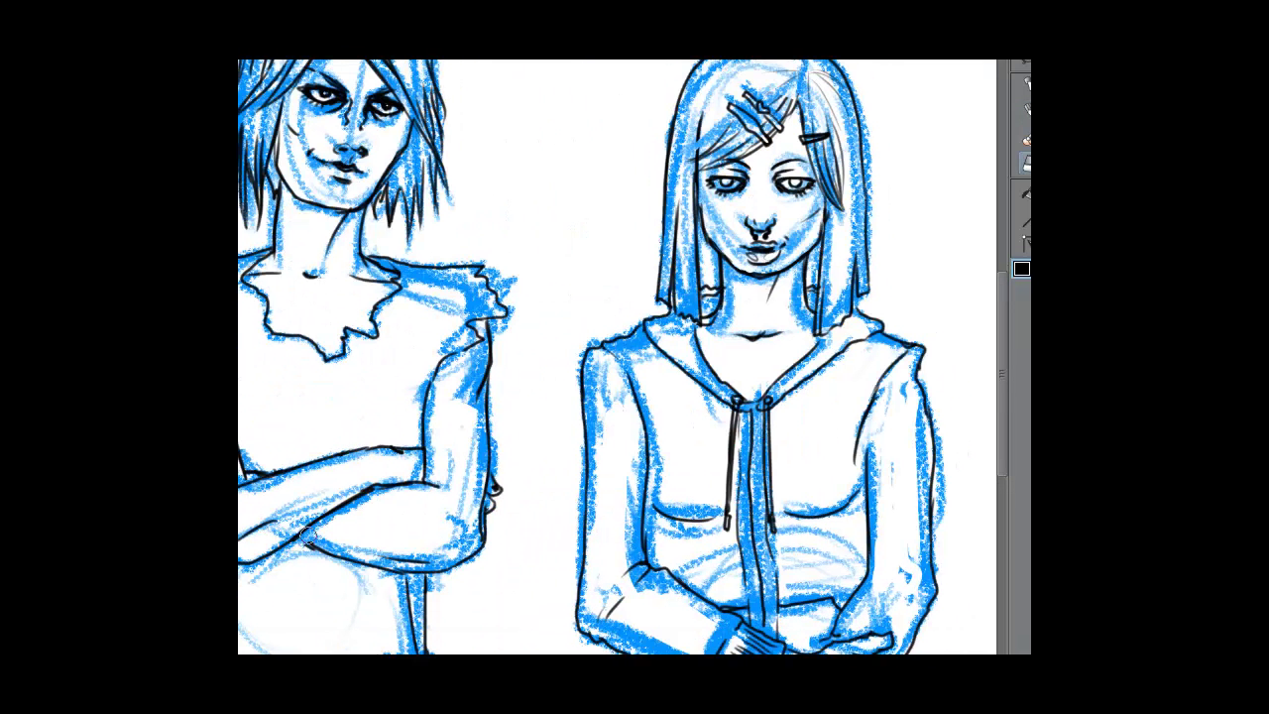
pyautogui.click(1026, 111)
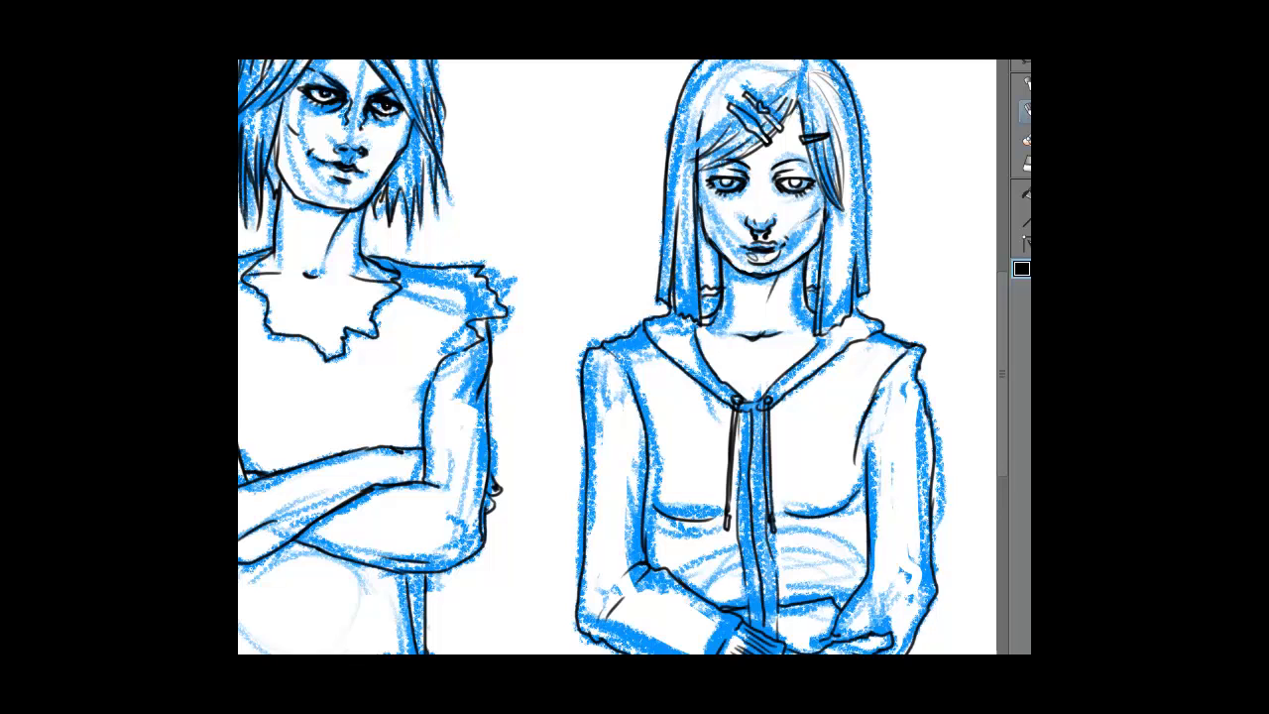
pyautogui.press('h')
pyautogui.hotkey('ctrl', '-')
pyautogui.hotkey('ctrl', '-')
pyautogui.hotkey('ctrl', '-')
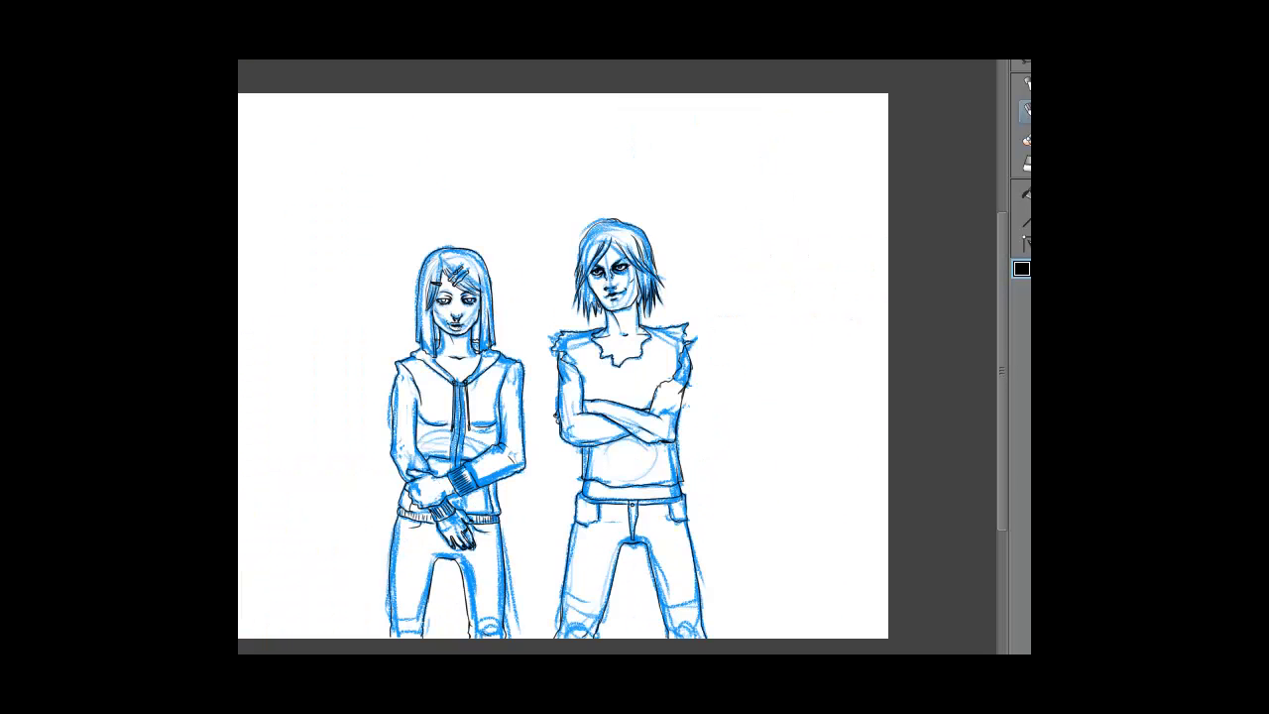
# Lasso part of the hooded figure's outer sleeve, reposition it and clear the selection.
pyautogui.press('m')
pyautogui.moveTo(424, 398)
pyautogui.mouseDown()
pyautogui.moveTo(386, 436)
pyautogui.moveTo(401, 482)
pyautogui.moveTo(413, 454)
pyautogui.moveTo(446, 462)
pyautogui.moveTo(404, 443)
pyautogui.mouseUp()
pyautogui.press('k')
pyautogui.click(310, 516)
pyautogui.hotkey('ctrl', 'd')
pyautogui.press('p')
# Clean up stray ink with the eraser around the right figure's upper arm and the side of the shirt.
pyautogui.hotkey('ctrl', '+')
pyautogui.hotkey('ctrl', '+')
pyautogui.hotkey('ctrl', '+')
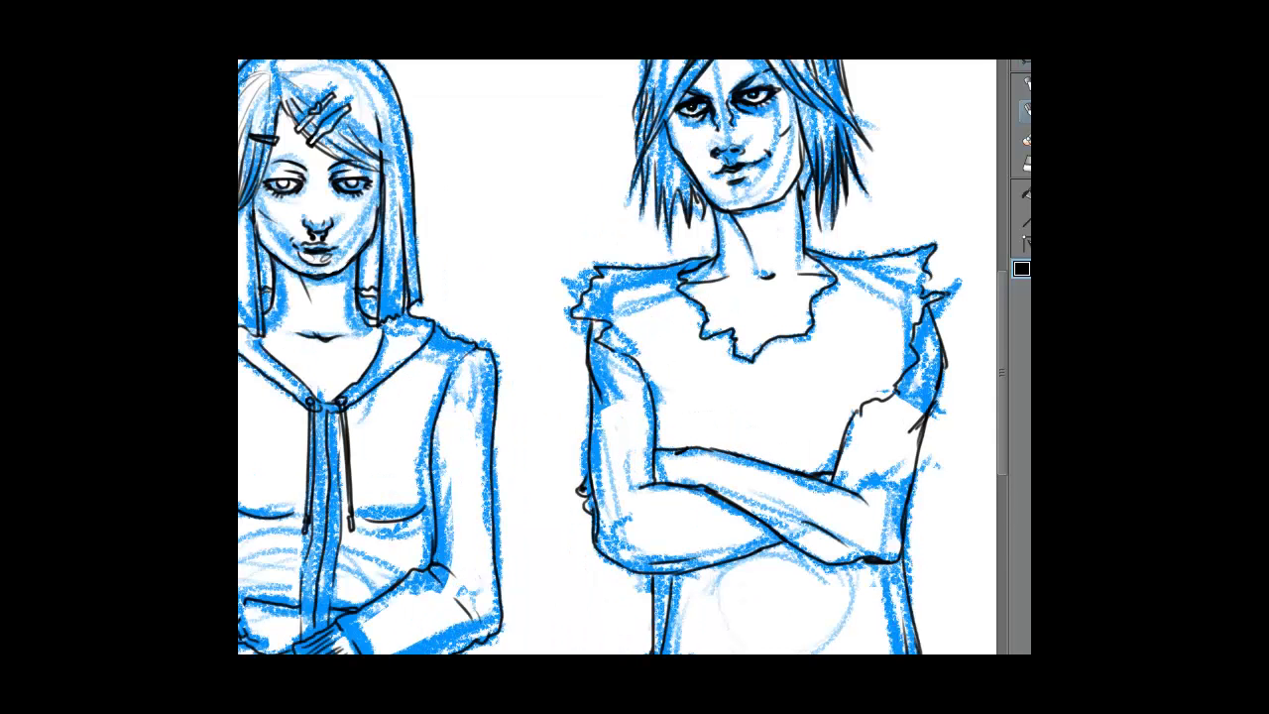
pyautogui.press('e')
pyautogui.moveTo(594, 357); pyautogui.dragTo(702, 404)
pyautogui.hotkey('ctrl', '-')
pyautogui.hotkey('ctrl', '-')
pyautogui.hotkey('ctrl', '-')
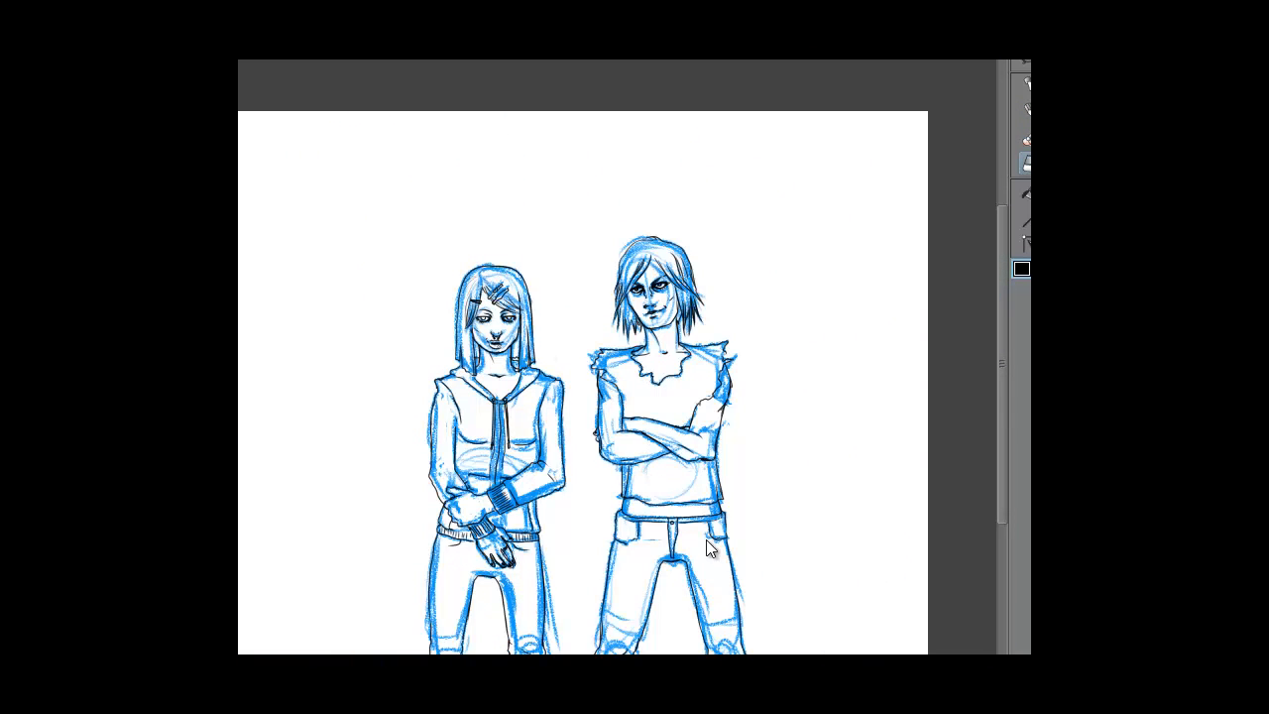
pyautogui.press('p')
pyautogui.hotkey('ctrl', '+')
pyautogui.hotkey('ctrl', '+')
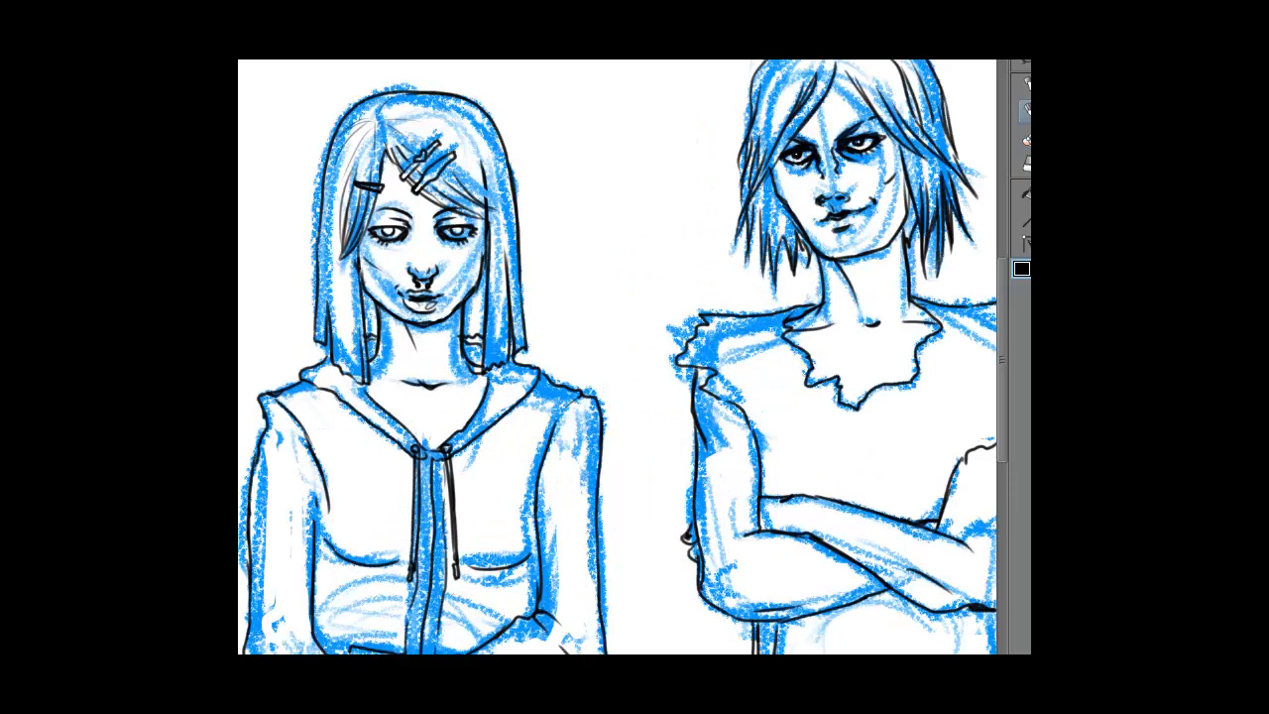
pyautogui.press('e')
pyautogui.moveTo(757, 653); pyautogui.dragTo(757, 623)
pyautogui.hotkey('ctrl', '-')
pyautogui.hotkey('ctrl', '-')
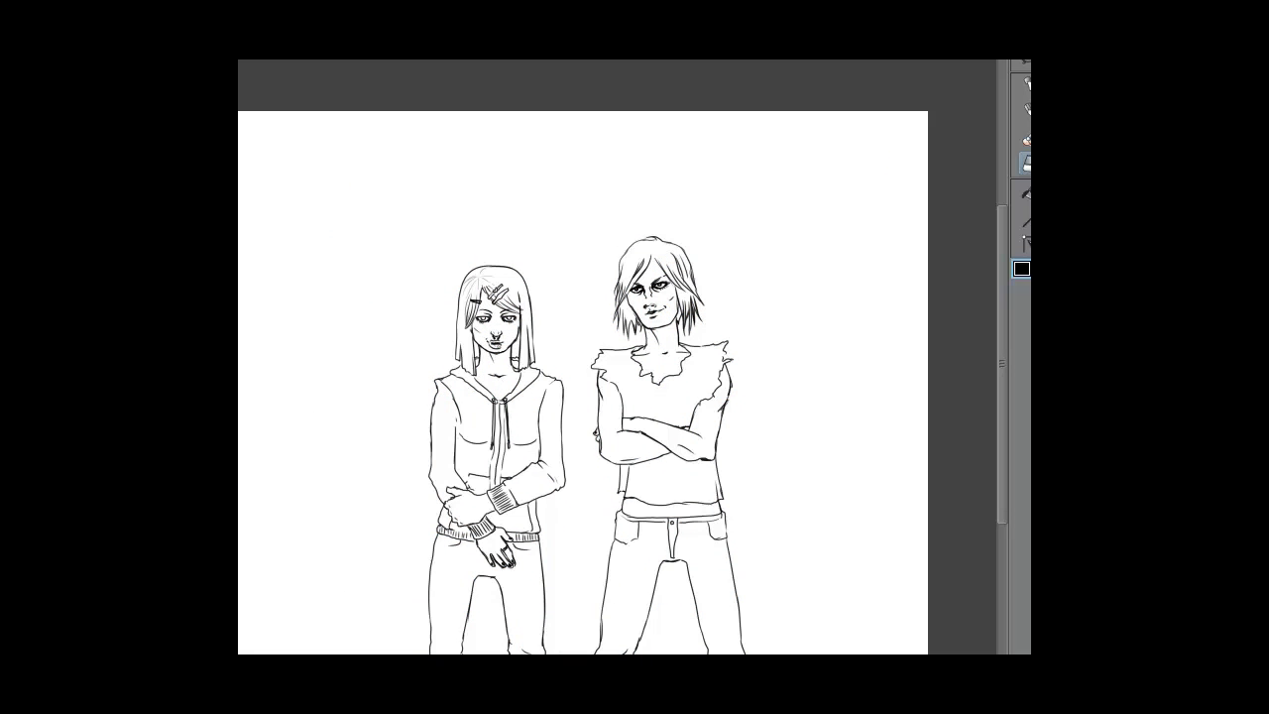
# Paint the skin of both figures light gray, covering the faces, necks, arms, hands and the right figure's bare waist.
pyautogui.press('p')
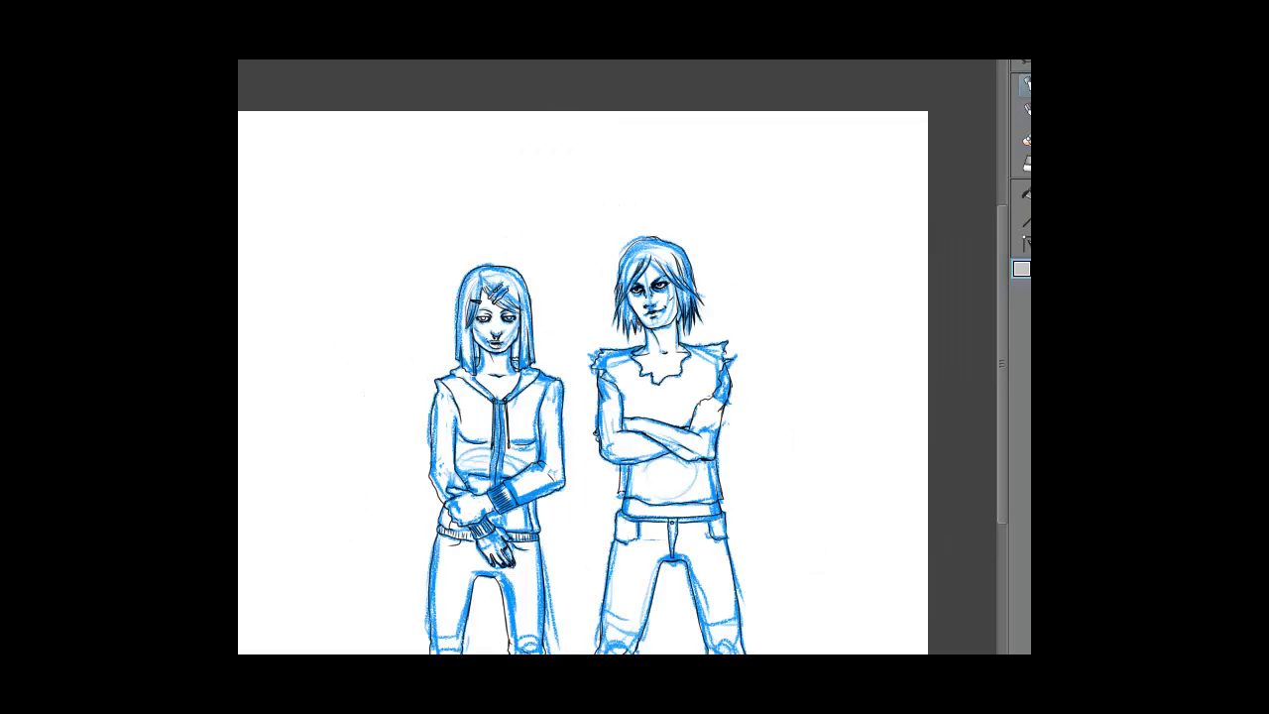
pyautogui.moveTo(701, 412)
pyautogui.mouseDown()
pyautogui.moveTo(695, 452)
pyautogui.moveTo(726, 371)
pyautogui.mouseUp()
pyautogui.moveTo(600, 436)
pyautogui.mouseDown()
pyautogui.moveTo(601, 373)
pyautogui.moveTo(620, 426)
pyautogui.moveTo(609, 458)
pyautogui.moveTo(665, 431)
pyautogui.moveTo(681, 454)
pyautogui.mouseUp()
pyautogui.moveTo(654, 353)
pyautogui.mouseDown()
pyautogui.moveTo(644, 367)
pyautogui.moveTo(677, 349)
pyautogui.moveTo(670, 288)
pyautogui.moveTo(646, 308)
pyautogui.moveTo(635, 297)
pyautogui.moveTo(650, 347)
pyautogui.moveTo(671, 330)
pyautogui.mouseUp()
pyautogui.moveTo(631, 499); pyautogui.dragTo(719, 506)
pyautogui.moveTo(485, 495)
pyautogui.mouseDown()
pyautogui.moveTo(452, 505)
pyautogui.moveTo(478, 513)
pyautogui.mouseUp()
pyautogui.moveTo(498, 531)
pyautogui.mouseDown()
pyautogui.moveTo(503, 551)
pyautogui.moveTo(493, 557)
pyautogui.moveTo(485, 541)
pyautogui.moveTo(511, 564)
pyautogui.mouseUp()
pyautogui.moveTo(486, 378)
pyautogui.mouseDown()
pyautogui.moveTo(497, 341)
pyautogui.moveTo(510, 373)
pyautogui.moveTo(480, 326)
pyautogui.moveTo(482, 294)
pyautogui.moveTo(519, 322)
pyautogui.mouseUp()
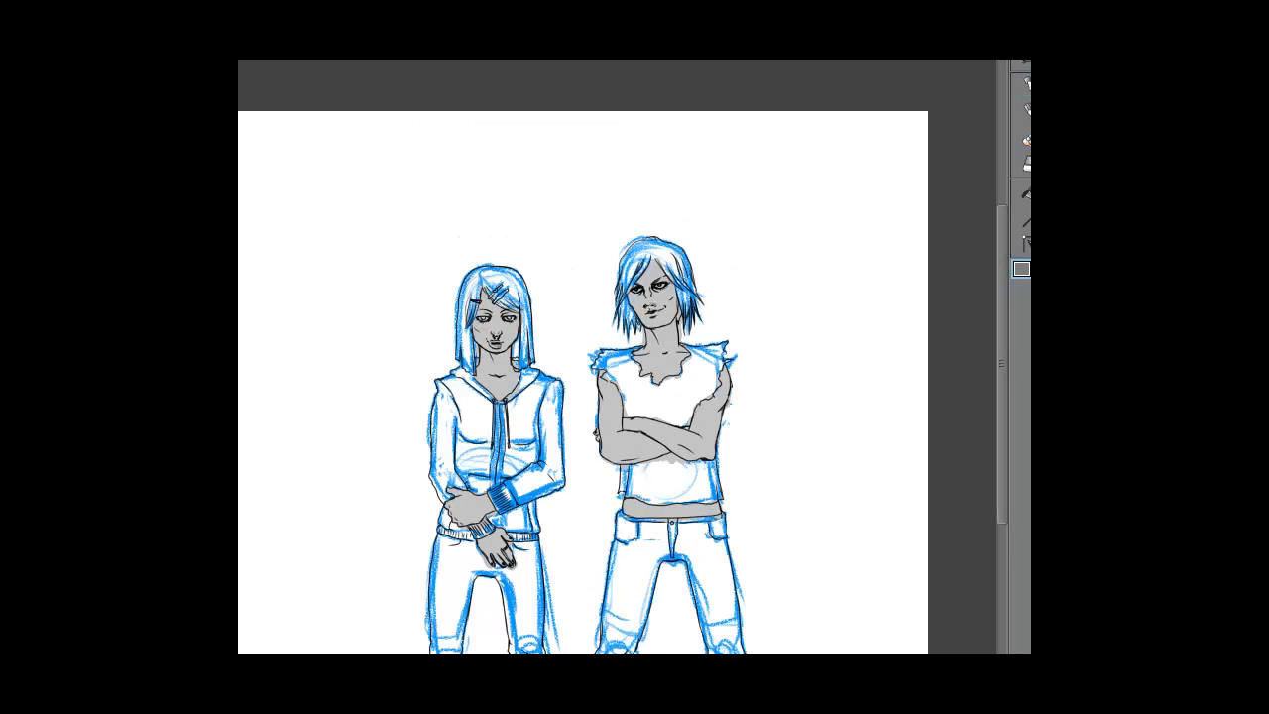
# Add darker gray shadows to the skin on both figures' faces and necks and on the right figure's arms.
pyautogui.press('p')
pyautogui.moveTo(648, 326)
pyautogui.mouseDown()
pyautogui.moveTo(679, 318)
pyautogui.moveTo(670, 283)
pyautogui.moveTo(631, 289)
pyautogui.moveTo(666, 282)
pyautogui.moveTo(638, 288)
pyautogui.moveTo(633, 306)
pyautogui.moveTo(674, 295)
pyautogui.moveTo(689, 355)
pyautogui.moveTo(648, 351)
pyautogui.moveTo(648, 336)
pyautogui.mouseUp()
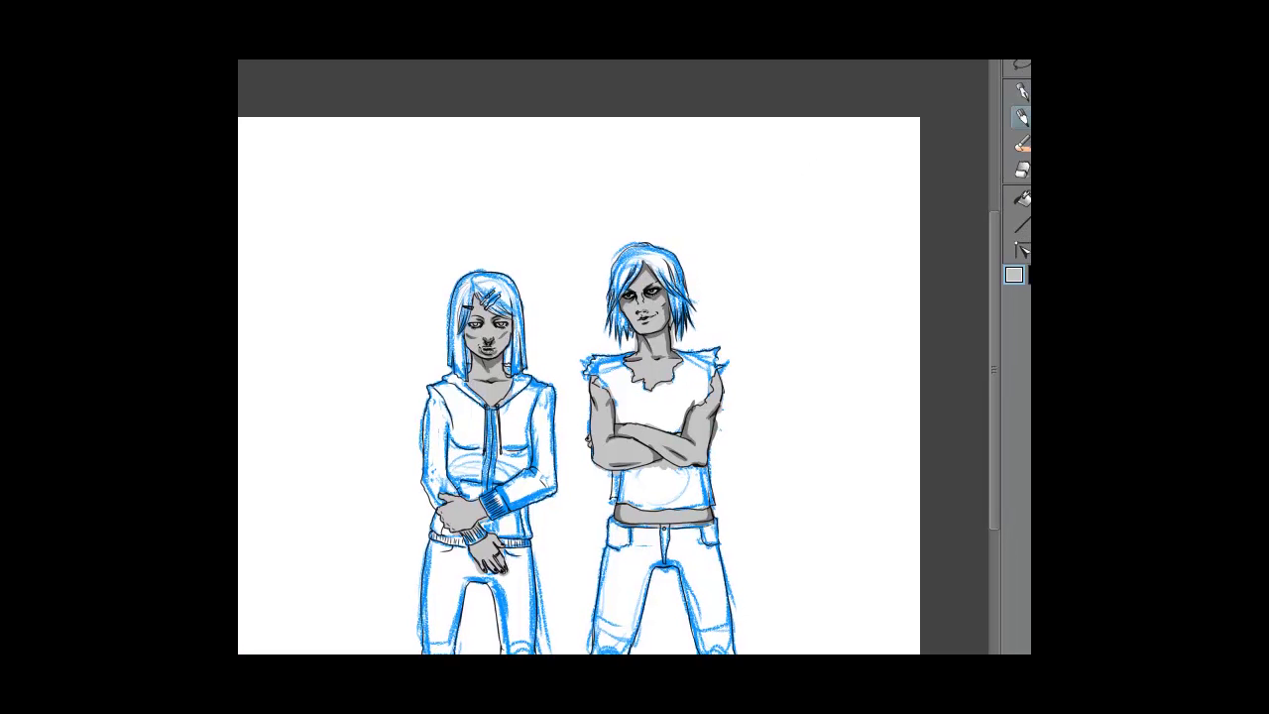
pyautogui.press('p')
pyautogui.hotkey('ctrl', '+')
pyautogui.hotkey('ctrl', '+')
pyautogui.hotkey('ctrl', '+')
pyautogui.moveTo(449, 269); pyautogui.dragTo(470, 253)
pyautogui.moveTo(371, 263); pyautogui.dragTo(358, 264)
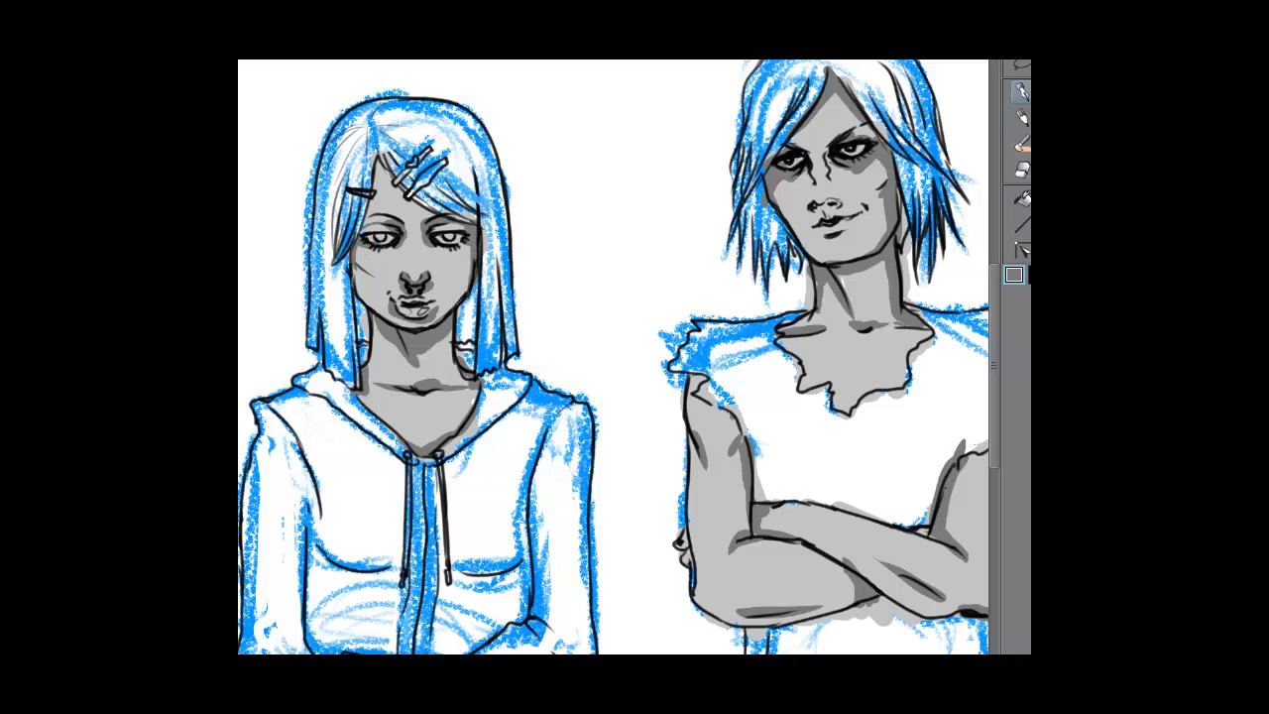
# Shade the left figure's upper hand darker gray and sample the light gray skin tone for the pen.
pyautogui.moveTo(745, 437); pyautogui.dragTo(769, 269)
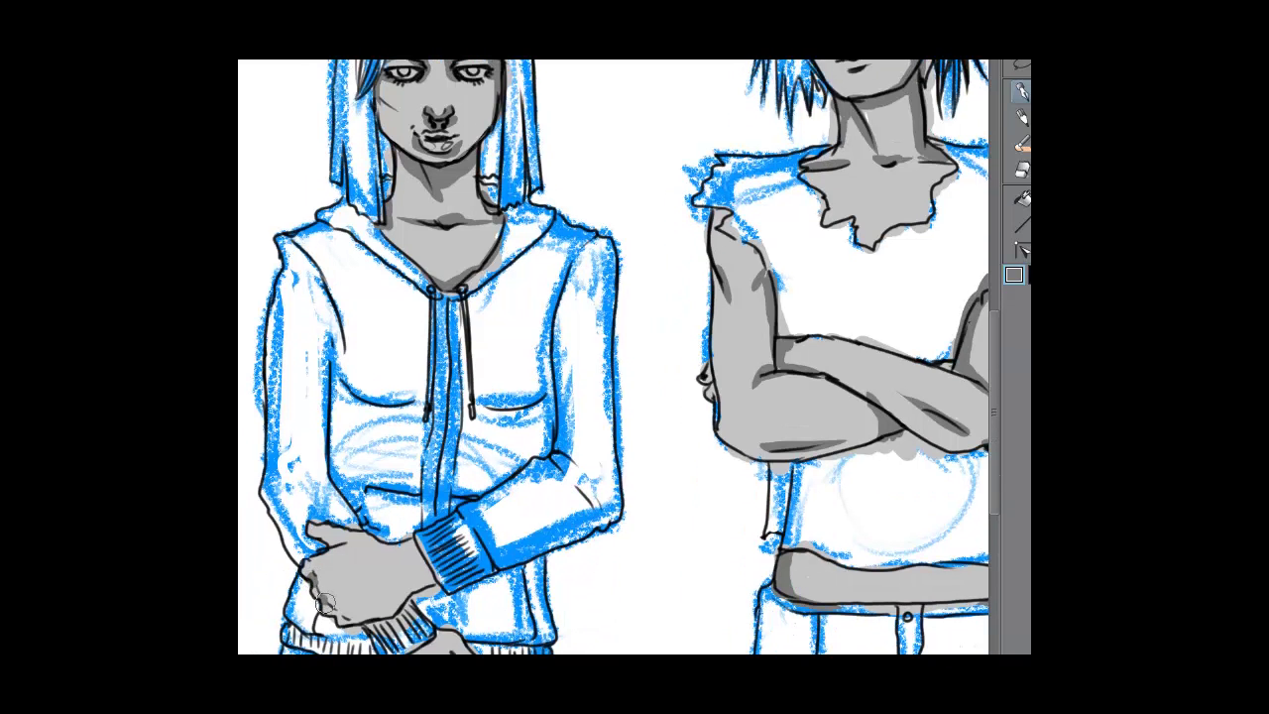
pyautogui.moveTo(320, 536); pyautogui.dragTo(344, 539)
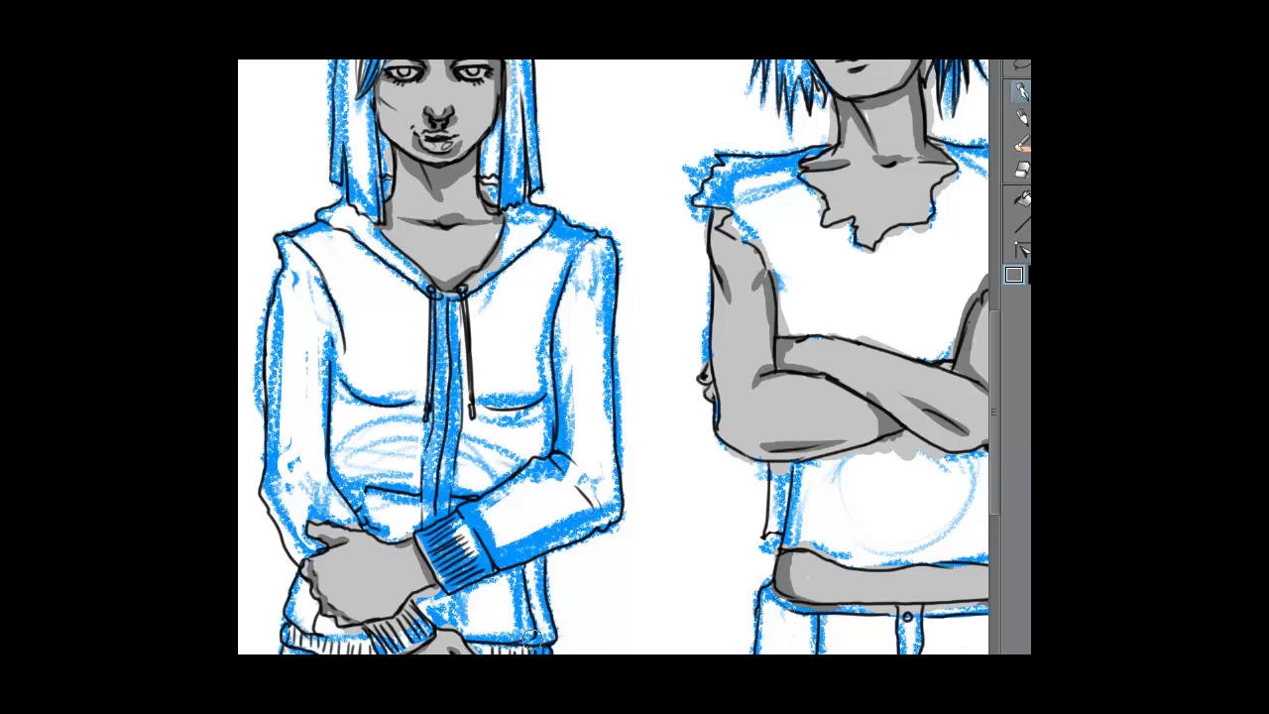
pyautogui.moveTo(693, 347); pyautogui.dragTo(587, 396)
pyautogui.press('i')
pyautogui.click(801, 157)
pyautogui.click(1022, 91)
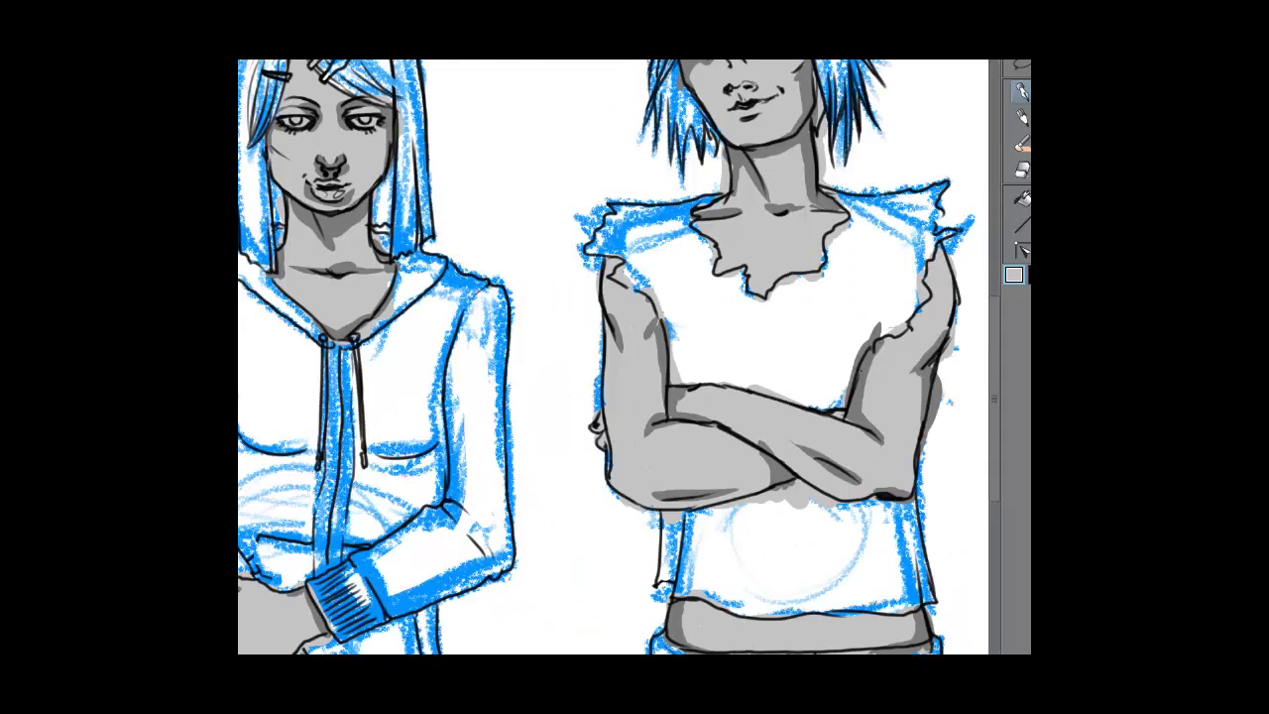
# Sample the dark shirt gray from the reference drawing and fill the chest and shoulders of the right figure's torn shirt.
pyautogui.hotkey('ctrl', 'o')
pyautogui.scroll(-6, 957, 173)
pyautogui.scroll(-1, 952, 178)
pyautogui.scroll(1, 951, 178)
pyautogui.scroll(-3, 952, 178)
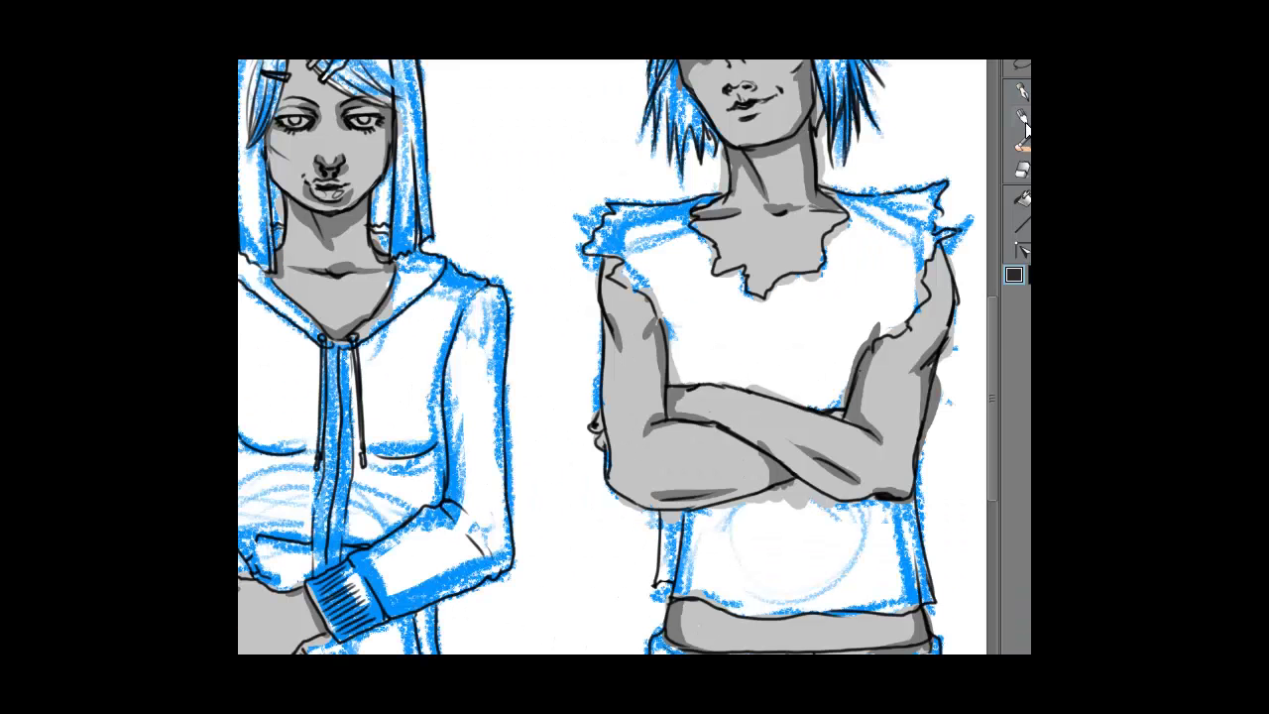
pyautogui.click(1022, 92)
pyautogui.moveTo(859, 211)
pyautogui.mouseDown()
pyautogui.moveTo(823, 187)
pyautogui.moveTo(847, 203)
pyautogui.moveTo(928, 198)
pyautogui.moveTo(927, 233)
pyautogui.moveTo(949, 231)
pyautogui.moveTo(917, 262)
pyautogui.moveTo(895, 328)
pyautogui.moveTo(896, 274)
pyautogui.mouseUp()
pyautogui.moveTo(864, 222)
pyautogui.mouseDown()
pyautogui.moveTo(843, 230)
pyautogui.moveTo(835, 264)
pyautogui.moveTo(877, 297)
pyautogui.moveTo(920, 254)
pyautogui.mouseUp()
pyautogui.moveTo(726, 188)
pyautogui.mouseDown()
pyautogui.moveTo(614, 208)
pyautogui.moveTo(597, 236)
pyautogui.moveTo(594, 249)
pyautogui.moveTo(633, 259)
pyautogui.moveTo(617, 270)
pyautogui.moveTo(646, 287)
pyautogui.moveTo(617, 233)
pyautogui.moveTo(662, 217)
pyautogui.moveTo(716, 224)
pyautogui.moveTo(710, 269)
pyautogui.moveTo(708, 248)
pyautogui.moveTo(684, 236)
pyautogui.moveTo(687, 327)
pyautogui.moveTo(642, 271)
pyautogui.moveTo(667, 316)
pyautogui.moveTo(673, 368)
pyautogui.moveTo(696, 373)
pyautogui.moveTo(672, 379)
pyautogui.moveTo(677, 332)
pyautogui.moveTo(691, 373)
pyautogui.moveTo(716, 376)
pyautogui.moveTo(718, 291)
pyautogui.moveTo(740, 269)
pyautogui.moveTo(713, 281)
pyautogui.moveTo(735, 277)
pyautogui.moveTo(759, 314)
pyautogui.moveTo(826, 276)
pyautogui.moveTo(783, 306)
pyautogui.moveTo(826, 337)
pyautogui.moveTo(882, 319)
pyautogui.moveTo(825, 401)
pyautogui.moveTo(796, 394)
pyautogui.moveTo(791, 373)
pyautogui.moveTo(820, 404)
pyautogui.moveTo(751, 380)
pyautogui.moveTo(777, 373)
pyautogui.moveTo(721, 290)
pyautogui.moveTo(716, 365)
pyautogui.moveTo(707, 343)
pyautogui.moveTo(778, 376)
pyautogui.moveTo(766, 351)
pyautogui.moveTo(794, 286)
pyautogui.moveTo(785, 337)
pyautogui.moveTo(826, 390)
pyautogui.moveTo(818, 302)
pyautogui.mouseUp()
pyautogui.keyDown('alt'); pyautogui.click(783, 187); pyautogui.keyUp('alt')
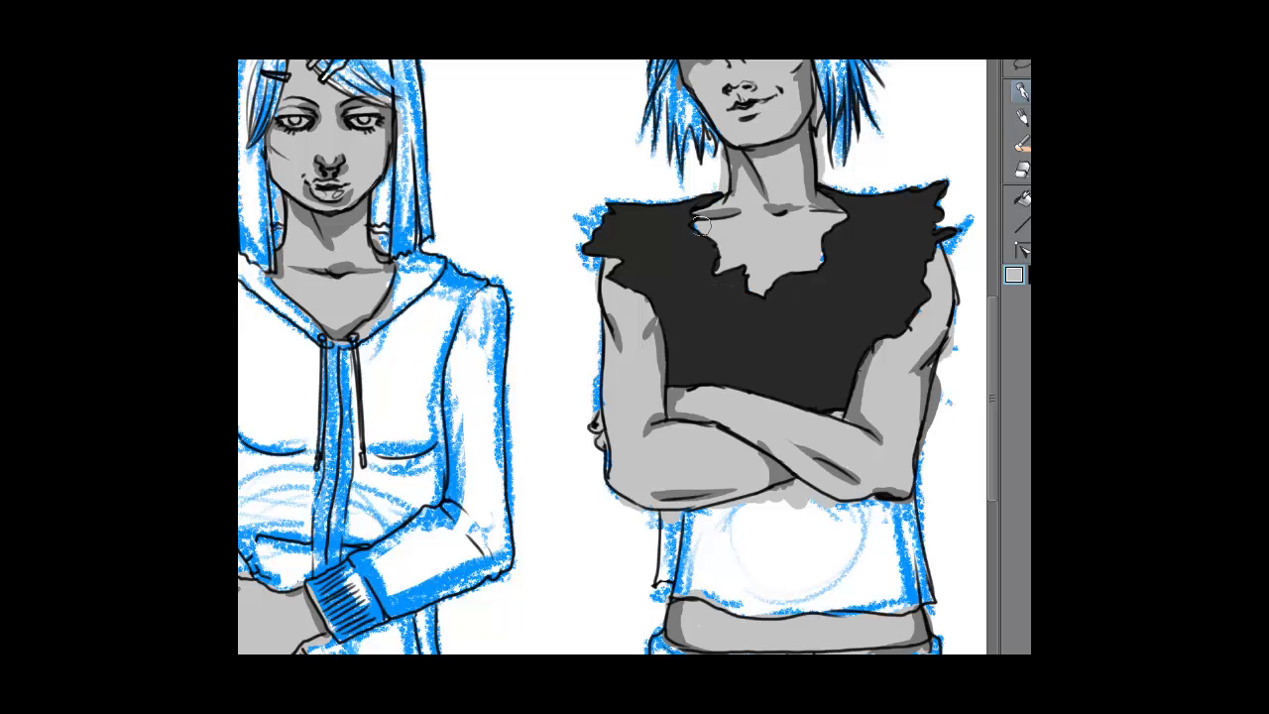
# Fill the right figure's shirt below the crossed arms with the same dark gray and tidy its edge at the waist.
pyautogui.keyDown('alt'); pyautogui.click(905, 223); pyautogui.keyUp('alt')
pyautogui.scroll(-3, 858, 238)
pyautogui.moveTo(909, 315)
pyautogui.mouseDown()
pyautogui.moveTo(923, 411)
pyautogui.moveTo(880, 424)
pyautogui.moveTo(677, 406)
pyautogui.moveTo(667, 336)
pyautogui.moveTo(795, 303)
pyautogui.moveTo(861, 332)
pyautogui.moveTo(841, 329)
pyautogui.moveTo(898, 331)
pyautogui.moveTo(903, 369)
pyautogui.moveTo(887, 336)
pyautogui.moveTo(883, 409)
pyautogui.moveTo(798, 313)
pyautogui.moveTo(867, 393)
pyautogui.moveTo(792, 319)
pyautogui.moveTo(775, 330)
pyautogui.moveTo(760, 398)
pyautogui.moveTo(708, 391)
pyautogui.moveTo(685, 348)
pyautogui.moveTo(679, 380)
pyautogui.moveTo(823, 418)
pyautogui.moveTo(735, 424)
pyautogui.mouseUp()
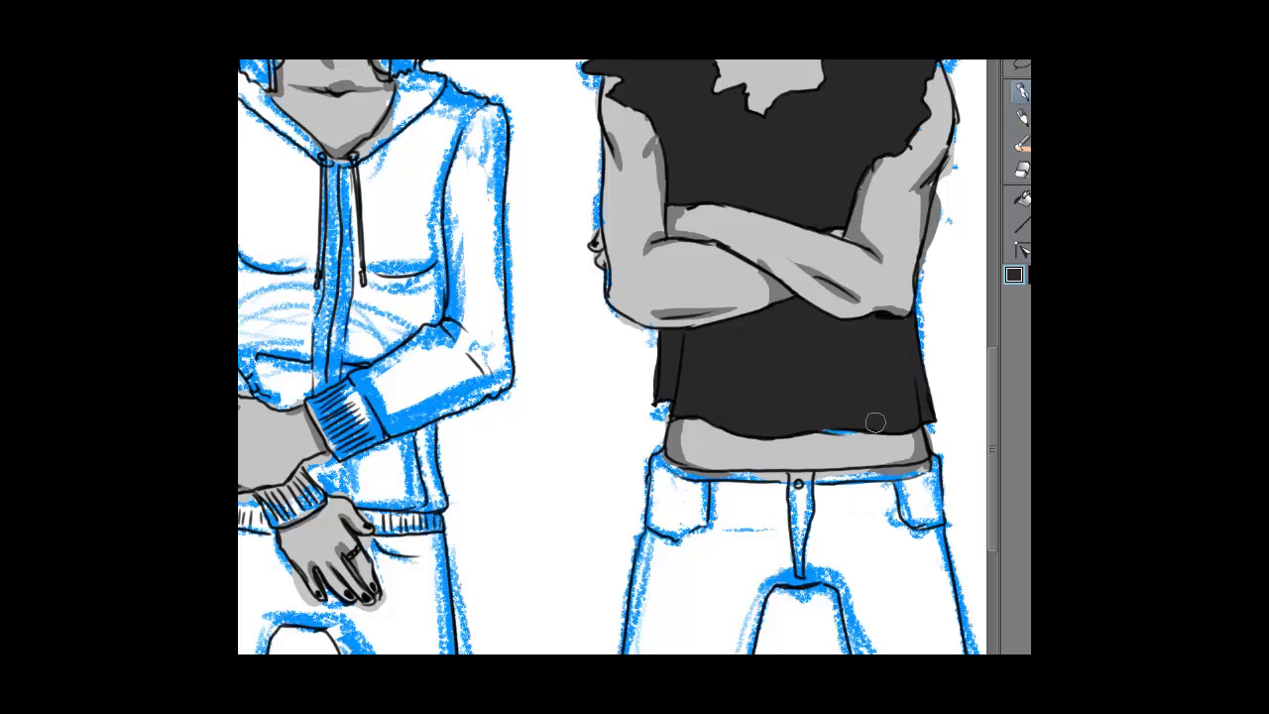
pyautogui.moveTo(934, 301); pyautogui.dragTo(946, 256)
pyautogui.keyDown('alt'); pyautogui.click(914, 394); pyautogui.keyUp('alt')
pyautogui.moveTo(843, 391); pyautogui.dragTo(857, 393)
# Paint the right figure's jeans dark gray, slightly lighter than the shirt, and erase the paint spilling past the leg outlines.
pyautogui.click(1023, 116)
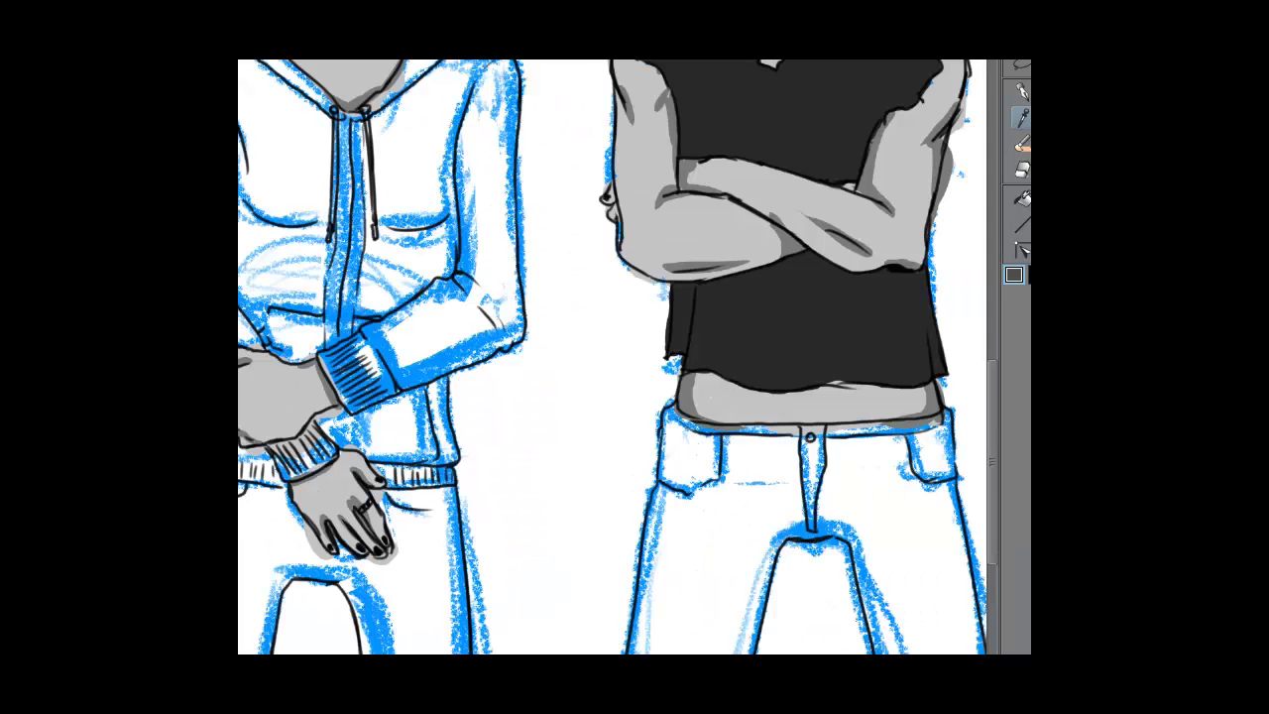
pyautogui.moveTo(753, 447); pyautogui.dragTo(585, 223)
pyautogui.press('p')
pyautogui.moveTo(809, 256)
pyautogui.mouseDown()
pyautogui.moveTo(860, 625)
pyautogui.moveTo(778, 603)
pyautogui.moveTo(730, 395)
pyautogui.moveTo(677, 364)
pyautogui.moveTo(754, 273)
pyautogui.moveTo(813, 265)
pyautogui.moveTo(848, 642)
pyautogui.mouseUp()
pyautogui.moveTo(798, 298)
pyautogui.mouseDown()
pyautogui.moveTo(839, 557)
pyautogui.moveTo(821, 638)
pyautogui.moveTo(777, 578)
pyautogui.moveTo(756, 503)
pyautogui.moveTo(808, 592)
pyautogui.moveTo(742, 428)
pyautogui.moveTo(791, 454)
pyautogui.moveTo(787, 281)
pyautogui.moveTo(751, 290)
pyautogui.moveTo(670, 357)
pyautogui.moveTo(756, 349)
pyautogui.mouseUp()
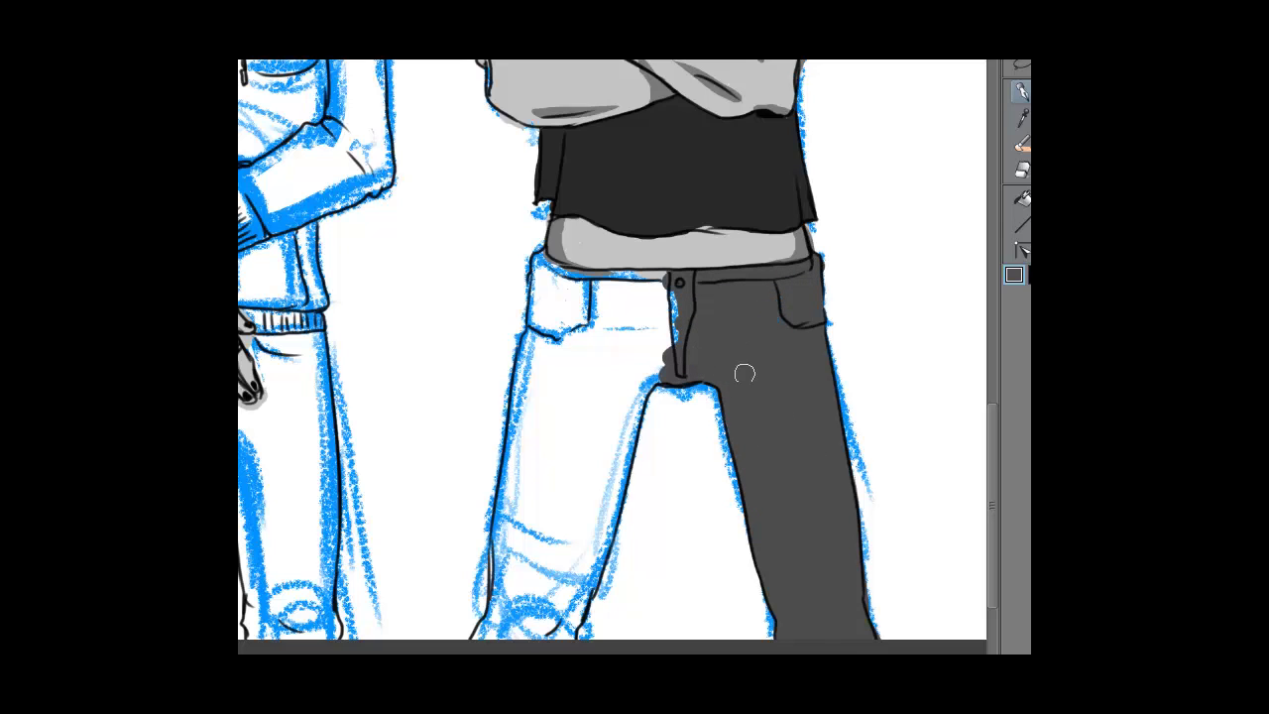
pyautogui.moveTo(679, 282)
pyautogui.mouseDown()
pyautogui.moveTo(540, 260)
pyautogui.moveTo(478, 630)
pyautogui.moveTo(507, 648)
pyautogui.moveTo(554, 622)
pyautogui.moveTo(570, 627)
pyautogui.moveTo(666, 367)
pyautogui.moveTo(646, 381)
pyautogui.moveTo(607, 557)
pyautogui.moveTo(654, 364)
pyautogui.moveTo(664, 371)
pyautogui.moveTo(611, 368)
pyautogui.moveTo(628, 292)
pyautogui.moveTo(550, 292)
pyautogui.moveTo(629, 288)
pyautogui.moveTo(516, 513)
pyautogui.moveTo(566, 340)
pyautogui.moveTo(545, 571)
pyautogui.moveTo(542, 454)
pyautogui.moveTo(565, 559)
pyautogui.moveTo(613, 413)
pyautogui.moveTo(561, 594)
pyautogui.mouseUp()
pyautogui.click(1025, 170)
pyautogui.moveTo(661, 386); pyautogui.dragTo(601, 605)
pyautogui.moveTo(475, 616); pyautogui.dragTo(457, 622)
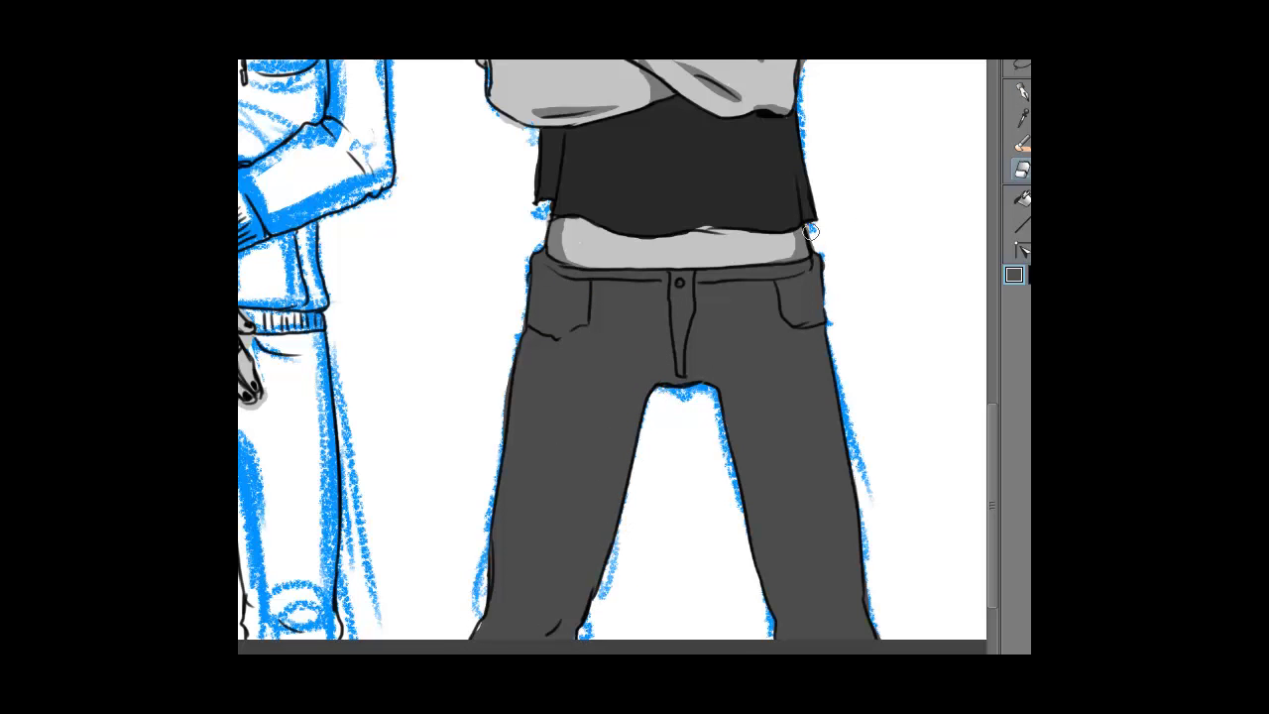
# Paint the left figure's hoodie medium gray, including the hood, sleeves, cuffs and body.
pyautogui.scroll(5, 613, 356)
pyautogui.scroll(-3, 613, 356)
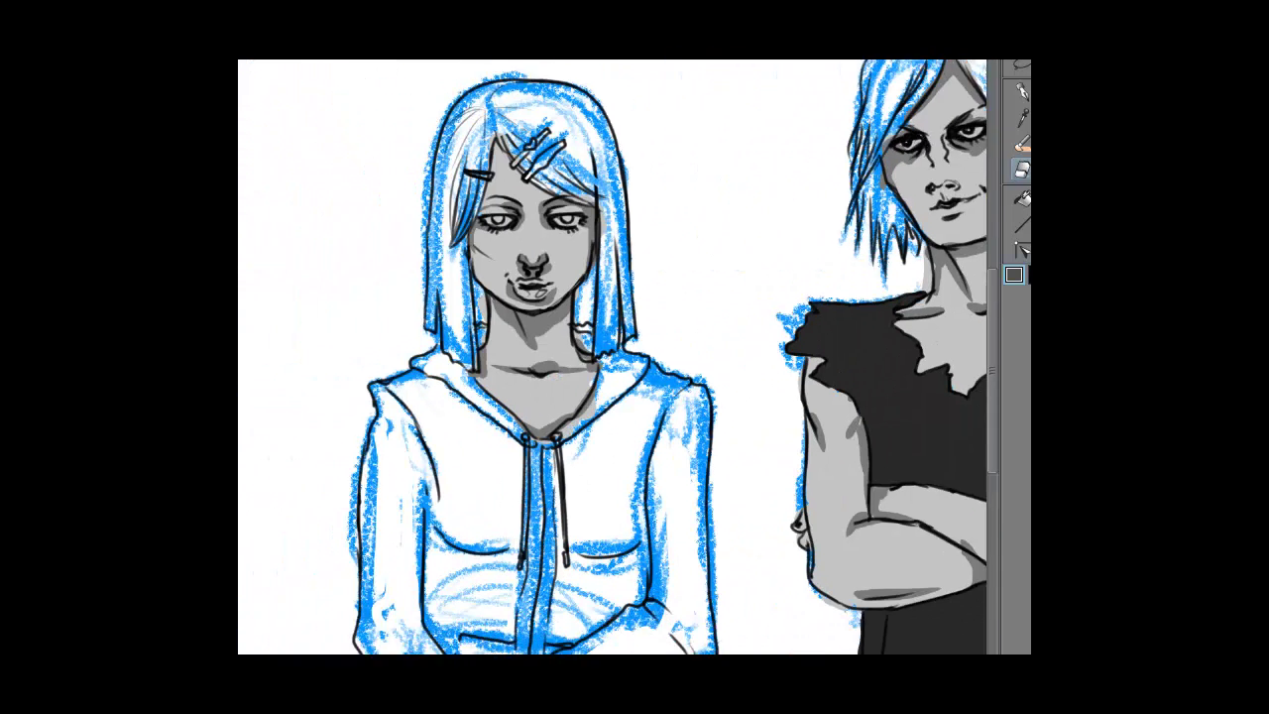
pyautogui.click(1023, 118)
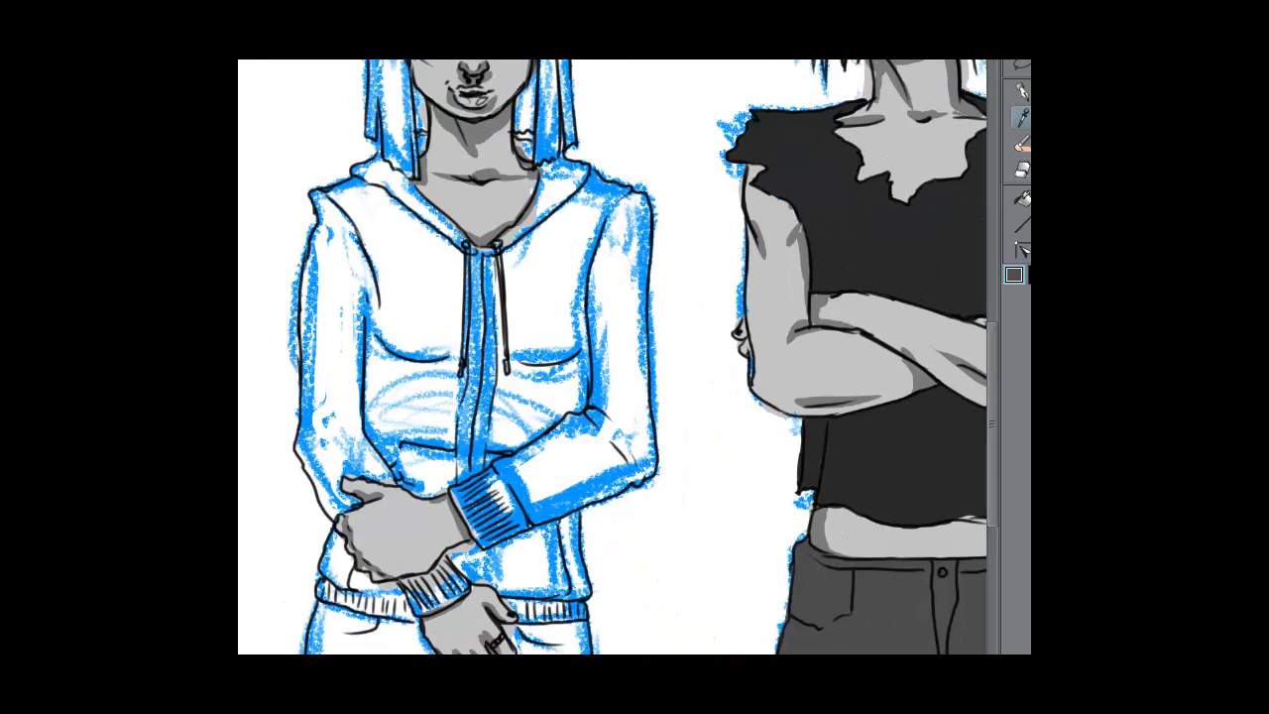
pyautogui.click(1022, 92)
pyautogui.moveTo(554, 182)
pyautogui.mouseDown()
pyautogui.moveTo(503, 244)
pyautogui.moveTo(550, 189)
pyautogui.moveTo(548, 170)
pyautogui.moveTo(595, 181)
pyautogui.moveTo(554, 191)
pyautogui.moveTo(525, 308)
pyautogui.moveTo(584, 286)
pyautogui.moveTo(611, 193)
pyautogui.moveTo(632, 204)
pyautogui.moveTo(646, 462)
pyautogui.moveTo(635, 476)
pyautogui.moveTo(638, 386)
pyautogui.moveTo(622, 443)
pyautogui.moveTo(621, 267)
pyautogui.moveTo(591, 347)
pyautogui.moveTo(532, 358)
pyautogui.moveTo(515, 306)
pyautogui.moveTo(520, 375)
pyautogui.moveTo(573, 420)
pyautogui.moveTo(548, 451)
pyautogui.moveTo(513, 416)
pyautogui.moveTo(508, 386)
pyautogui.moveTo(463, 478)
pyautogui.moveTo(485, 536)
pyautogui.moveTo(487, 486)
pyautogui.moveTo(536, 479)
pyautogui.moveTo(564, 497)
pyautogui.moveTo(623, 477)
pyautogui.moveTo(572, 509)
pyautogui.moveTo(575, 610)
pyautogui.moveTo(525, 609)
pyautogui.moveTo(461, 561)
pyautogui.moveTo(473, 549)
pyautogui.moveTo(551, 580)
pyautogui.mouseUp()
pyautogui.moveTo(499, 284)
pyautogui.mouseDown()
pyautogui.moveTo(477, 263)
pyautogui.moveTo(495, 261)
pyautogui.moveTo(508, 310)
pyautogui.moveTo(494, 383)
pyautogui.moveTo(472, 369)
pyautogui.moveTo(480, 394)
pyautogui.moveTo(465, 389)
pyautogui.moveTo(477, 437)
pyautogui.moveTo(457, 419)
pyautogui.moveTo(445, 481)
pyautogui.moveTo(412, 485)
pyautogui.moveTo(398, 455)
pyautogui.moveTo(427, 459)
pyautogui.moveTo(452, 435)
pyautogui.moveTo(429, 353)
pyautogui.moveTo(448, 377)
pyautogui.moveTo(455, 243)
pyautogui.moveTo(475, 204)
pyautogui.moveTo(409, 196)
pyautogui.moveTo(454, 240)
pyautogui.moveTo(379, 167)
pyautogui.moveTo(359, 172)
pyautogui.moveTo(432, 253)
pyautogui.moveTo(435, 316)
pyautogui.moveTo(397, 350)
pyautogui.moveTo(393, 262)
pyautogui.moveTo(363, 243)
pyautogui.moveTo(355, 201)
pyautogui.moveTo(320, 198)
pyautogui.moveTo(345, 188)
pyautogui.moveTo(340, 256)
pyautogui.moveTo(319, 238)
pyautogui.moveTo(309, 376)
pyautogui.moveTo(331, 330)
pyautogui.moveTo(303, 449)
pyautogui.moveTo(333, 509)
pyautogui.moveTo(352, 503)
pyautogui.moveTo(341, 504)
pyautogui.moveTo(323, 455)
pyautogui.moveTo(385, 464)
pyautogui.mouseUp()
pyautogui.moveTo(396, 590)
pyautogui.mouseDown()
pyautogui.moveTo(367, 591)
pyautogui.moveTo(332, 547)
pyautogui.moveTo(362, 600)
pyautogui.moveTo(406, 610)
pyautogui.moveTo(385, 587)
pyautogui.moveTo(459, 587)
pyautogui.moveTo(528, 418)
pyautogui.moveTo(519, 457)
pyautogui.mouseUp()
# Finish the hoodie's lower edge and paint the left figure's pants a lighter gray.
pyautogui.scroll(-4, 614, 357)
pyautogui.moveTo(674, 446)
pyautogui.mouseDown()
pyautogui.moveTo(666, 327)
pyautogui.moveTo(612, 309)
pyautogui.moveTo(639, 382)
pyautogui.moveTo(619, 367)
pyautogui.moveTo(544, 368)
pyautogui.moveTo(601, 416)
pyautogui.moveTo(613, 585)
pyautogui.moveTo(647, 499)
pyautogui.moveTo(672, 538)
pyautogui.moveTo(677, 378)
pyautogui.moveTo(680, 581)
pyautogui.mouseUp()
pyautogui.moveTo(563, 396)
pyautogui.mouseDown()
pyautogui.moveTo(502, 308)
pyautogui.moveTo(420, 287)
pyautogui.moveTo(437, 290)
pyautogui.moveTo(413, 335)
pyautogui.moveTo(411, 308)
pyautogui.moveTo(395, 445)
pyautogui.moveTo(404, 543)
pyautogui.moveTo(451, 607)
pyautogui.moveTo(468, 585)
pyautogui.moveTo(508, 384)
pyautogui.mouseUp()
pyautogui.moveTo(552, 381)
pyautogui.mouseDown()
pyautogui.moveTo(485, 394)
pyautogui.moveTo(463, 556)
pyautogui.moveTo(406, 432)
pyautogui.moveTo(476, 433)
pyautogui.moveTo(486, 359)
pyautogui.moveTo(448, 365)
pyautogui.moveTo(445, 314)
pyautogui.mouseUp()
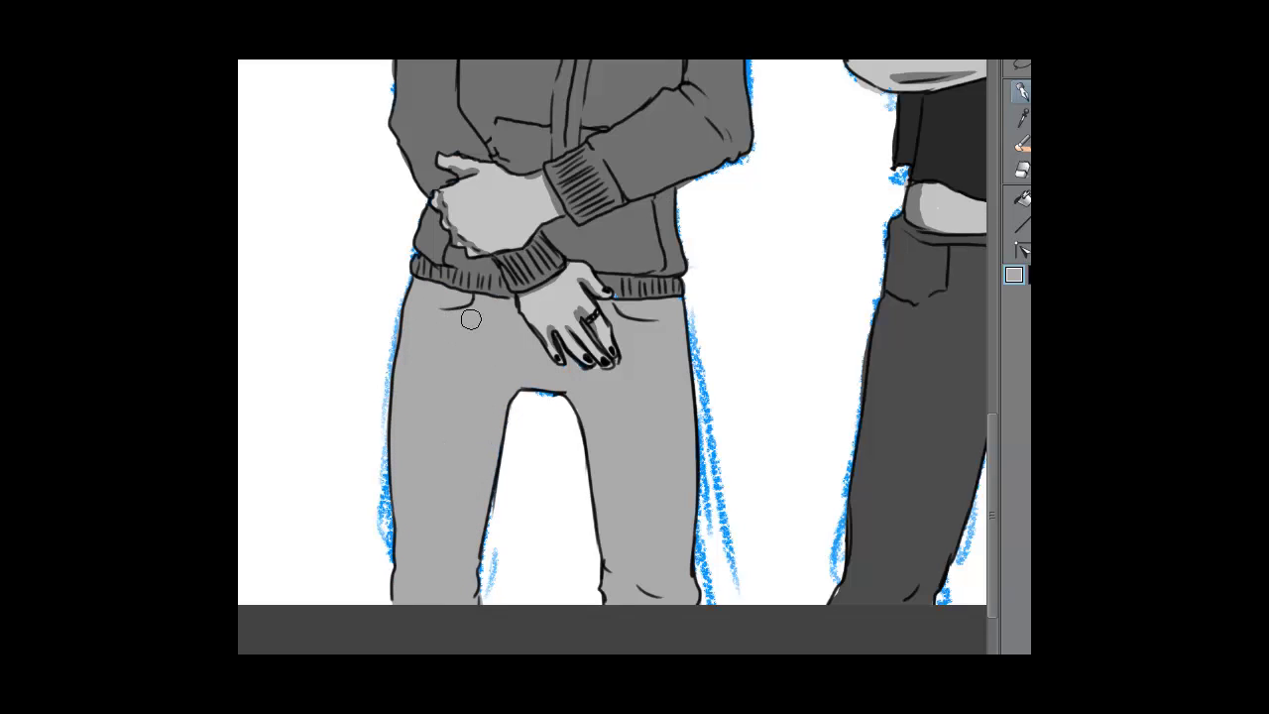
pyautogui.hotkey('ctrl', '-')
pyautogui.hotkey('ctrl', '-')
pyautogui.hotkey('ctrl', '-')
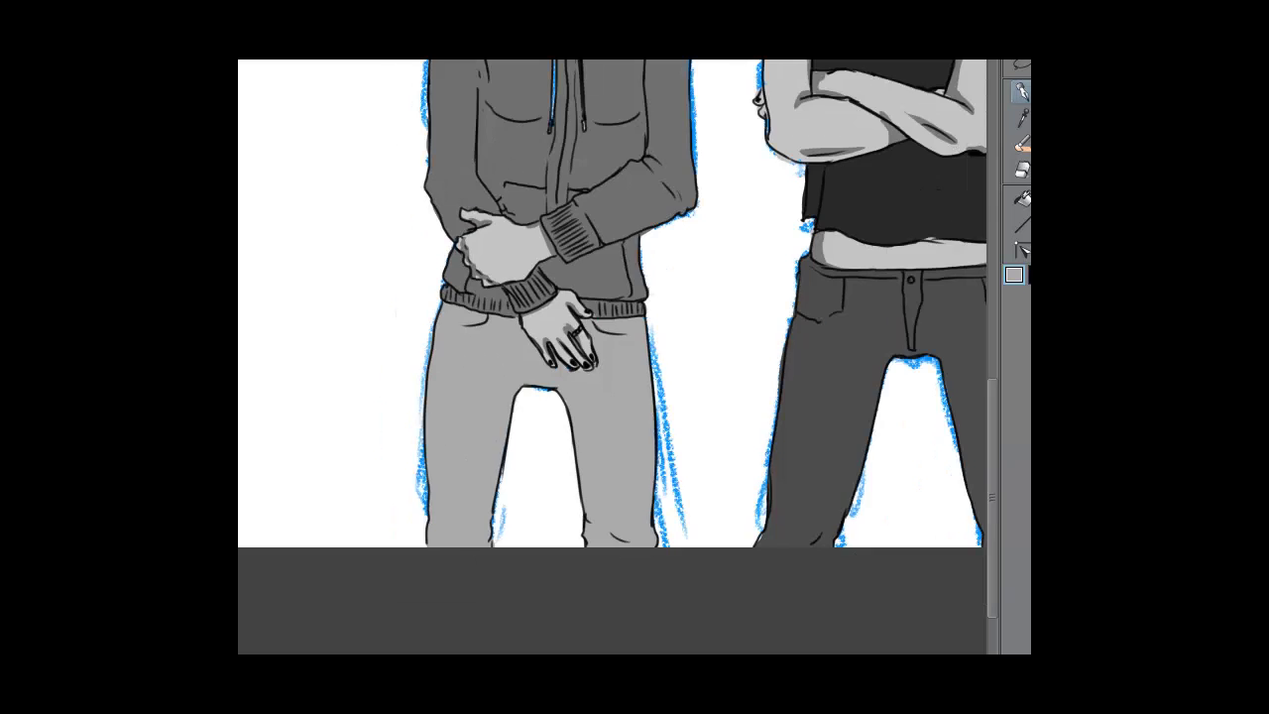
pyautogui.moveTo(486, 312); pyautogui.dragTo(475, 401)
# Sample the dark shirt gray and paint shadows on the hoodie along both inner sleeves and at the elbow.
pyautogui.hotkey('ctrl', '+')
pyautogui.hotkey('ctrl', '+')
pyautogui.hotkey('ctrl', '+')
pyautogui.moveTo(595, 298); pyautogui.dragTo(523, 404)
pyautogui.click(1021, 117)
pyautogui.click(880, 433)
pyautogui.click(1026, 93)
pyautogui.moveTo(577, 438)
pyautogui.mouseDown()
pyautogui.moveTo(624, 463)
pyautogui.moveTo(641, 501)
pyautogui.moveTo(651, 494)
pyautogui.moveTo(594, 403)
pyautogui.moveTo(587, 323)
pyautogui.moveTo(602, 242)
pyautogui.mouseUp()
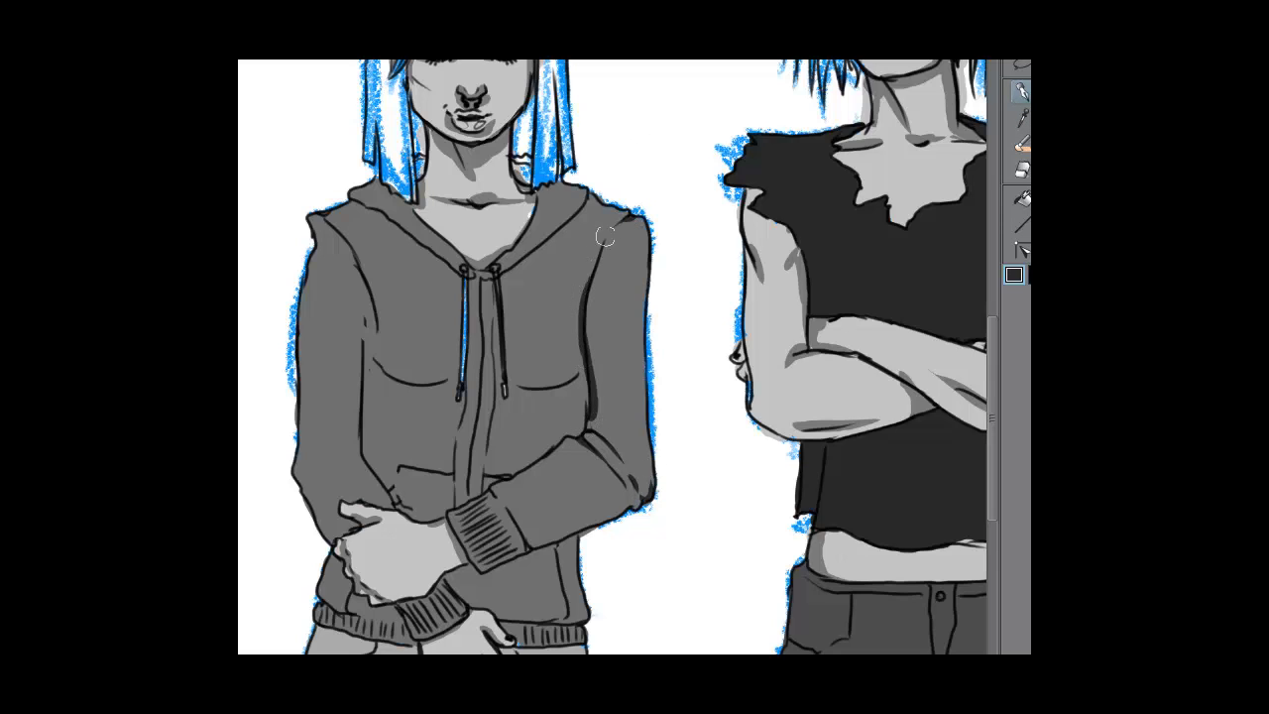
pyautogui.moveTo(373, 293)
pyautogui.mouseDown()
pyautogui.moveTo(368, 361)
pyautogui.moveTo(371, 307)
pyautogui.moveTo(376, 362)
pyautogui.moveTo(422, 386)
pyautogui.moveTo(367, 400)
pyautogui.moveTo(371, 451)
pyautogui.mouseUp()
pyautogui.moveTo(568, 383)
pyautogui.mouseDown()
pyautogui.moveTo(543, 388)
pyautogui.moveTo(580, 392)
pyautogui.moveTo(585, 426)
pyautogui.moveTo(560, 355)
pyautogui.mouseUp()
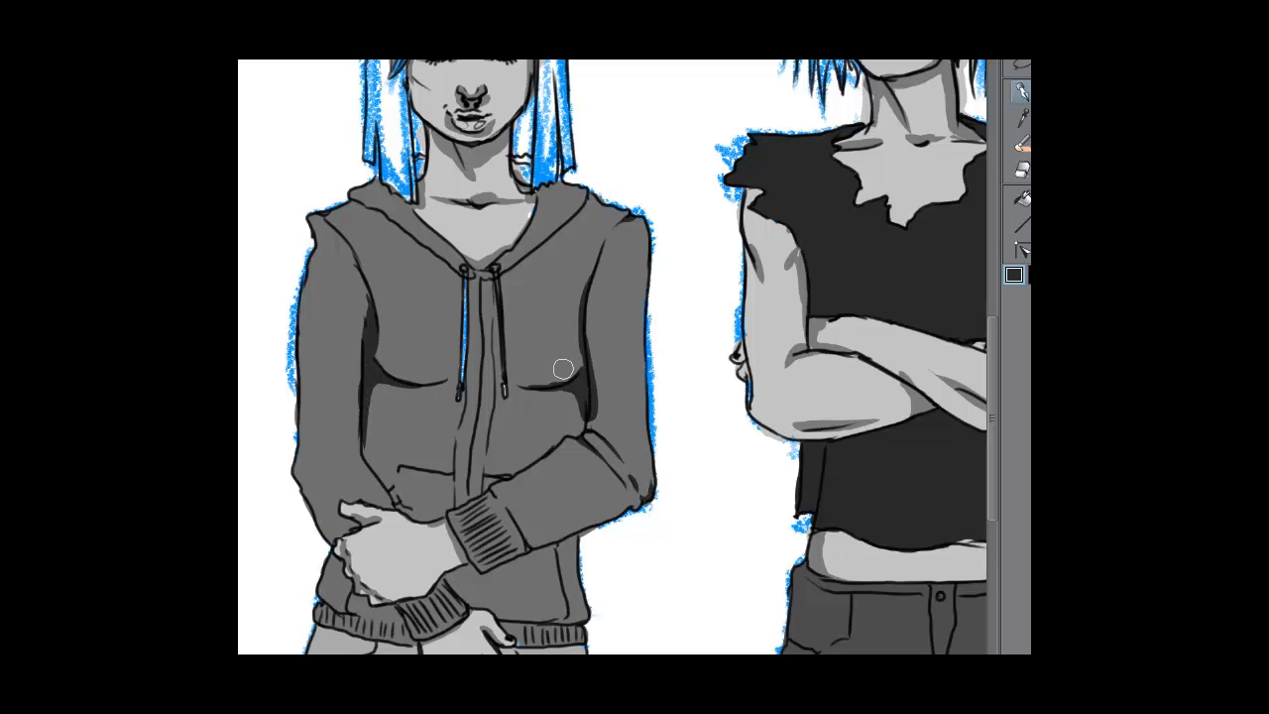
# Add dark gray shadows along the hoodie's zipper, hem, chest folds, front pocket and hood.
pyautogui.moveTo(469, 505); pyautogui.dragTo(480, 357)
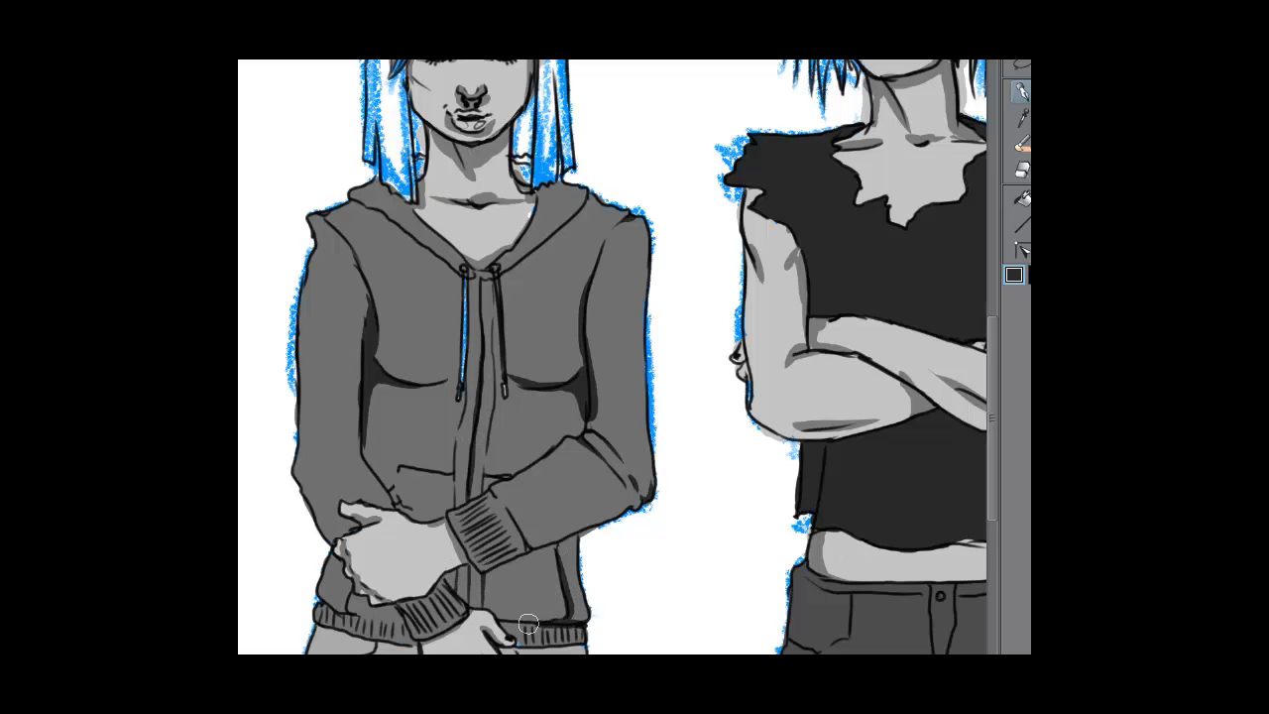
pyautogui.moveTo(361, 616)
pyautogui.mouseDown()
pyautogui.moveTo(351, 587)
pyautogui.moveTo(340, 603)
pyautogui.moveTo(323, 575)
pyautogui.mouseUp()
pyautogui.moveTo(371, 357)
pyautogui.mouseDown()
pyautogui.moveTo(401, 376)
pyautogui.moveTo(470, 361)
pyautogui.mouseUp()
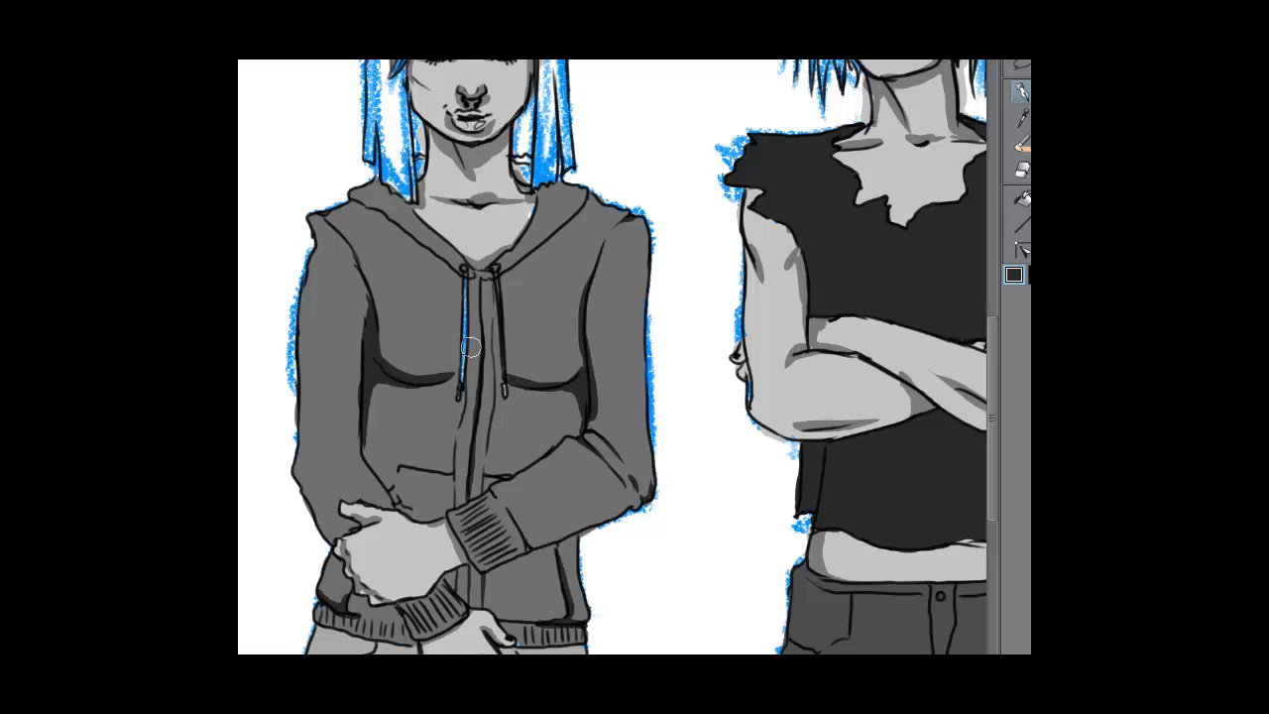
pyautogui.moveTo(582, 191); pyautogui.dragTo(526, 246)
pyautogui.moveTo(363, 186); pyautogui.dragTo(393, 205)
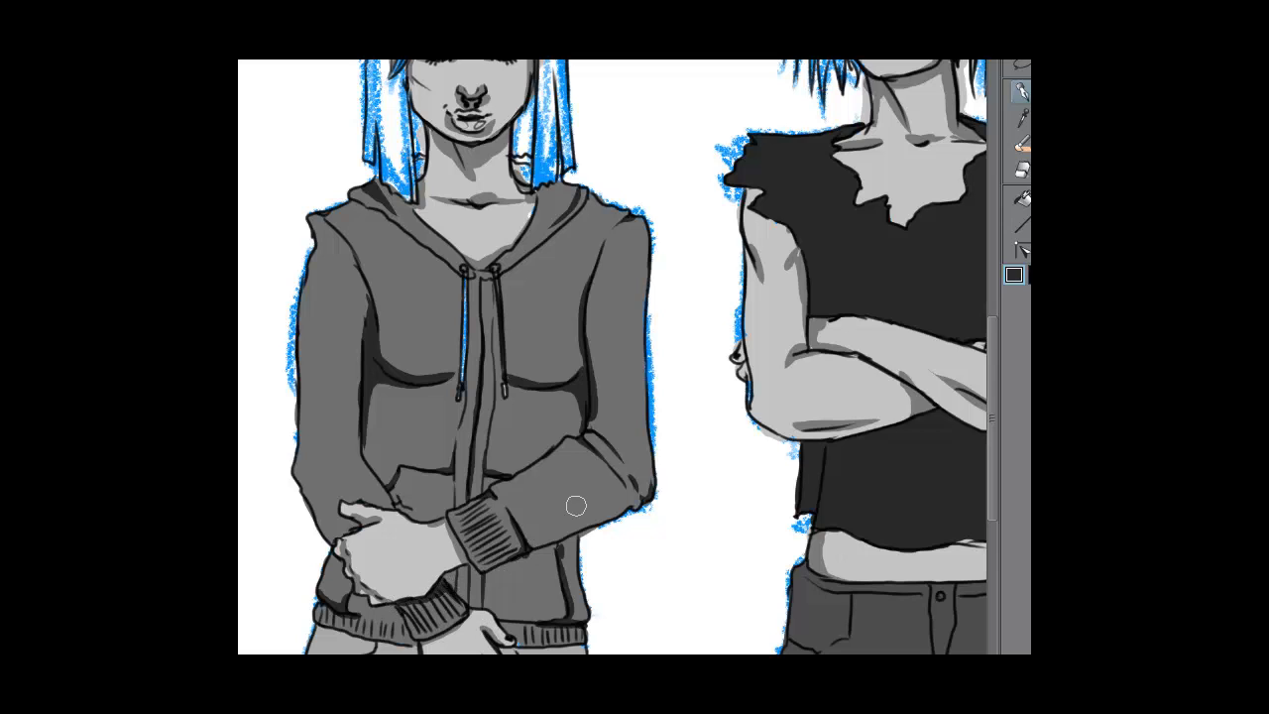
# Fill the inside of the hood behind the left figure's neck with dark gray.
pyautogui.moveTo(556, 298); pyautogui.dragTo(649, 489)
pyautogui.keyDown('alt'); pyautogui.click(646, 399); pyautogui.keyUp('alt')
pyautogui.moveTo(618, 365); pyautogui.dragTo(610, 358)
pyautogui.click(1021, 115)
pyautogui.click(1022, 91)
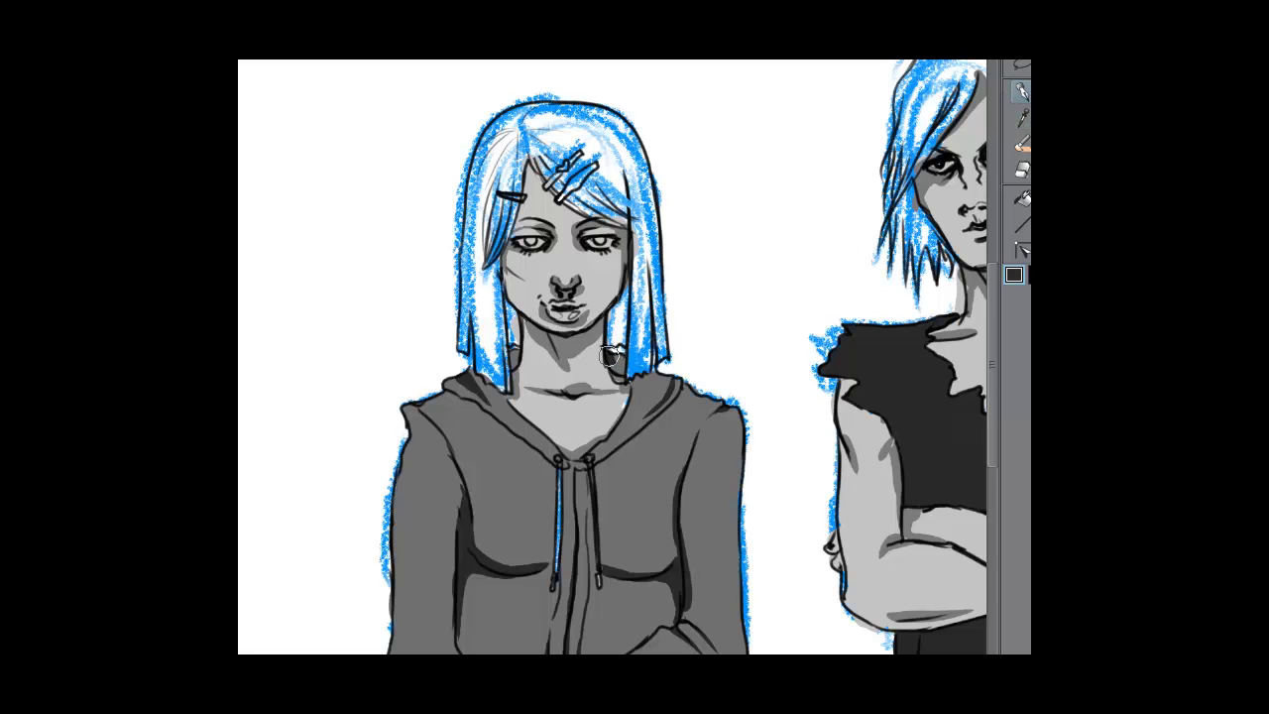
pyautogui.moveTo(517, 357); pyautogui.dragTo(511, 358)
# Paint the left figure's hair very light gray, including the bangs and the strands beside the face.
pyautogui.click(1022, 117)
pyautogui.click(660, 396)
pyautogui.click(1022, 92)
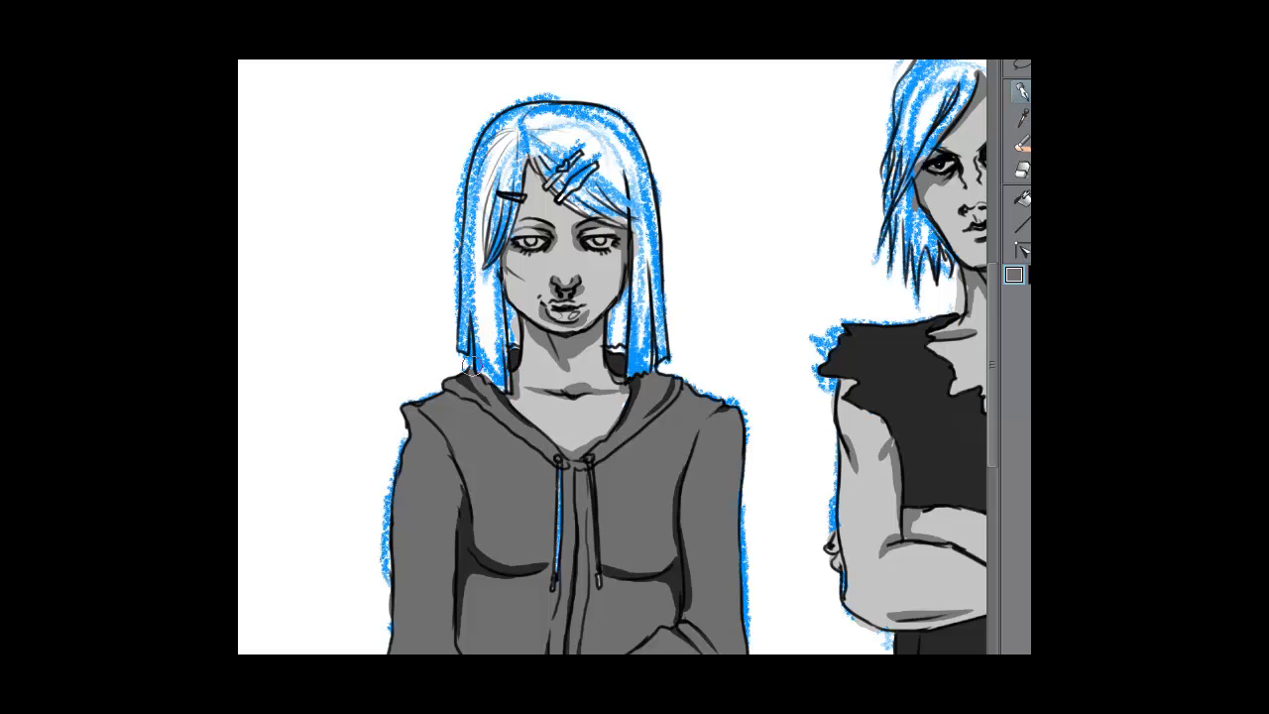
pyautogui.moveTo(646, 198)
pyautogui.mouseDown()
pyautogui.moveTo(655, 303)
pyautogui.moveTo(639, 363)
pyautogui.moveTo(640, 189)
pyautogui.moveTo(657, 327)
pyautogui.moveTo(640, 372)
pyautogui.moveTo(545, 147)
pyautogui.moveTo(634, 148)
pyautogui.moveTo(486, 129)
pyautogui.moveTo(506, 183)
pyautogui.moveTo(461, 352)
pyautogui.moveTo(491, 382)
pyautogui.moveTo(488, 244)
pyautogui.mouseUp()
pyautogui.moveTo(503, 313); pyautogui.dragTo(513, 340)
pyautogui.moveTo(614, 322); pyautogui.dragTo(625, 288)
# Sample the dark shirt gray and fill the right figure's hair with it, including the bangs and jagged ends.
pyautogui.hscroll(3, 611, 357)
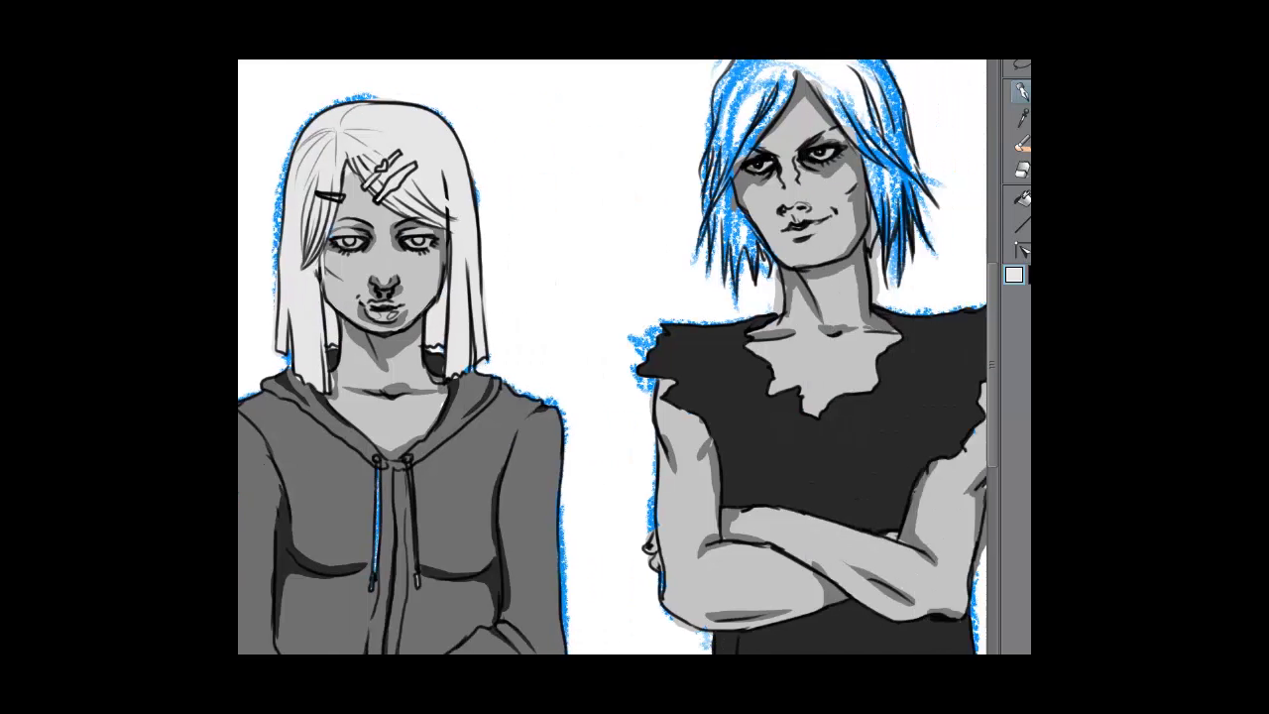
pyautogui.moveTo(793, 297); pyautogui.dragTo(698, 357)
pyautogui.click(1021, 117)
pyautogui.click(833, 426)
pyautogui.click(1021, 91)
pyautogui.moveTo(714, 109)
pyautogui.mouseDown()
pyautogui.moveTo(822, 240)
pyautogui.moveTo(799, 171)
pyautogui.moveTo(718, 85)
pyautogui.moveTo(697, 101)
pyautogui.moveTo(717, 101)
pyautogui.moveTo(656, 113)
pyautogui.moveTo(627, 150)
pyautogui.moveTo(630, 140)
pyautogui.moveTo(756, 173)
pyautogui.moveTo(778, 148)
pyautogui.moveTo(728, 103)
pyautogui.mouseUp()
pyautogui.moveTo(751, 164)
pyautogui.mouseDown()
pyautogui.moveTo(788, 289)
pyautogui.moveTo(779, 307)
pyautogui.moveTo(785, 266)
pyautogui.moveTo(772, 247)
pyautogui.moveTo(808, 332)
pyautogui.moveTo(808, 243)
pyautogui.moveTo(823, 266)
pyautogui.mouseUp()
pyautogui.moveTo(726, 136)
pyautogui.mouseDown()
pyautogui.moveTo(648, 191)
pyautogui.moveTo(701, 114)
pyautogui.moveTo(601, 285)
pyautogui.moveTo(613, 236)
pyautogui.mouseUp()
pyautogui.moveTo(657, 116)
pyautogui.mouseDown()
pyautogui.moveTo(613, 316)
pyautogui.moveTo(618, 254)
pyautogui.moveTo(632, 337)
pyautogui.moveTo(632, 231)
pyautogui.moveTo(674, 342)
pyautogui.mouseUp()
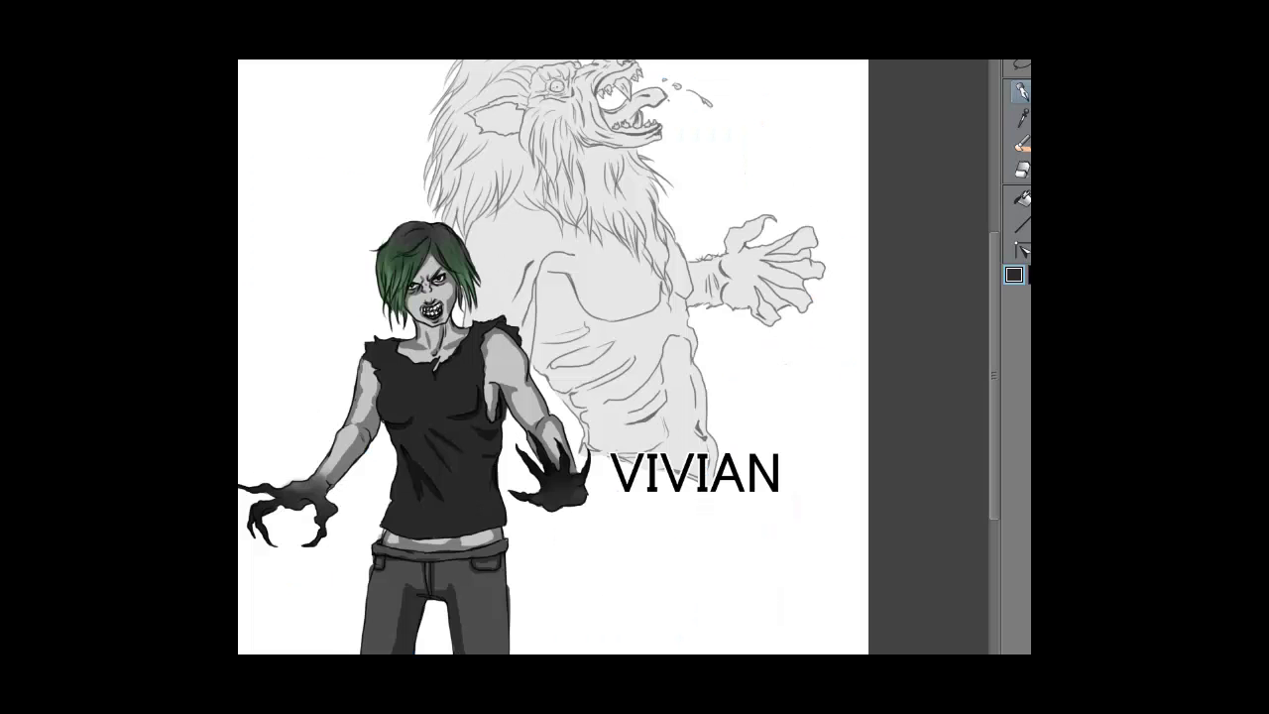
# Sample green from the reference drawing's hair and brush it over the lengths and ends of the right figure's hair.
pyautogui.press('p')
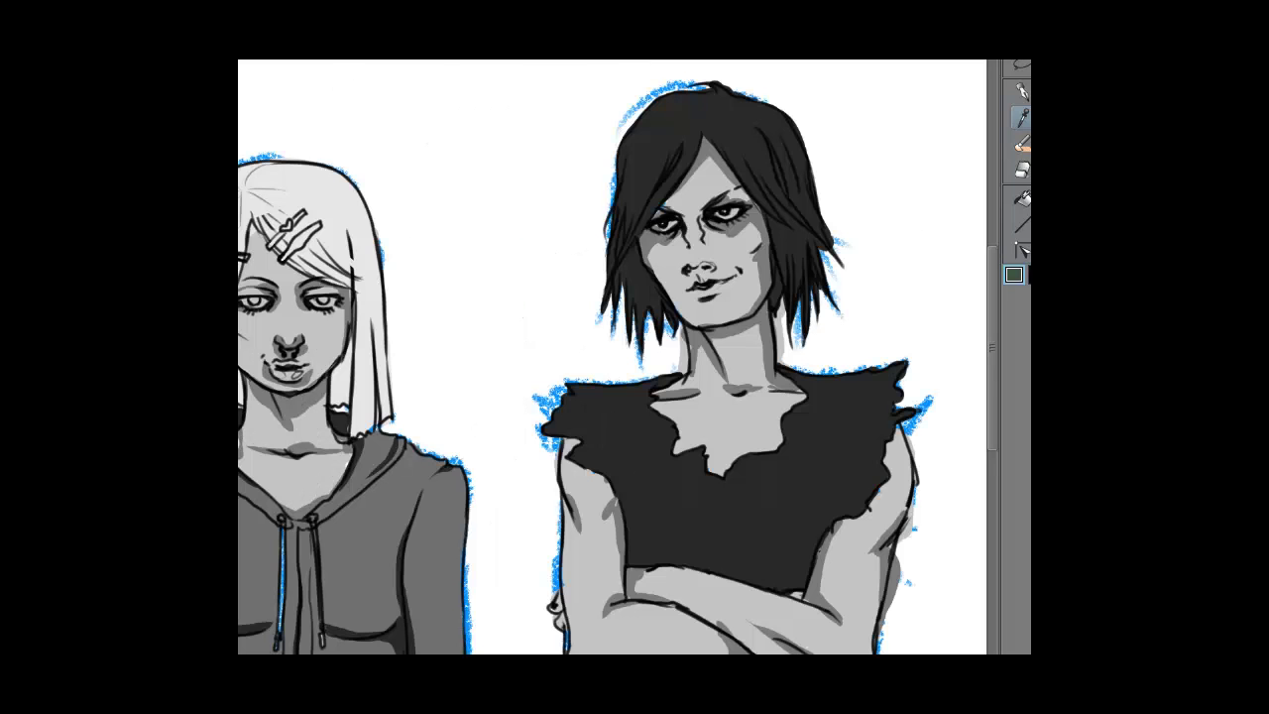
pyautogui.press('b')
pyautogui.moveTo(781, 227)
pyautogui.mouseDown()
pyautogui.moveTo(788, 273)
pyautogui.moveTo(820, 290)
pyautogui.moveTo(804, 195)
pyautogui.moveTo(797, 221)
pyautogui.mouseUp()
pyautogui.moveTo(628, 248)
pyautogui.mouseDown()
pyautogui.moveTo(650, 319)
pyautogui.moveTo(658, 301)
pyautogui.moveTo(626, 253)
pyautogui.moveTo(606, 296)
pyautogui.moveTo(667, 155)
pyautogui.moveTo(622, 250)
pyautogui.moveTo(635, 151)
pyautogui.mouseUp()
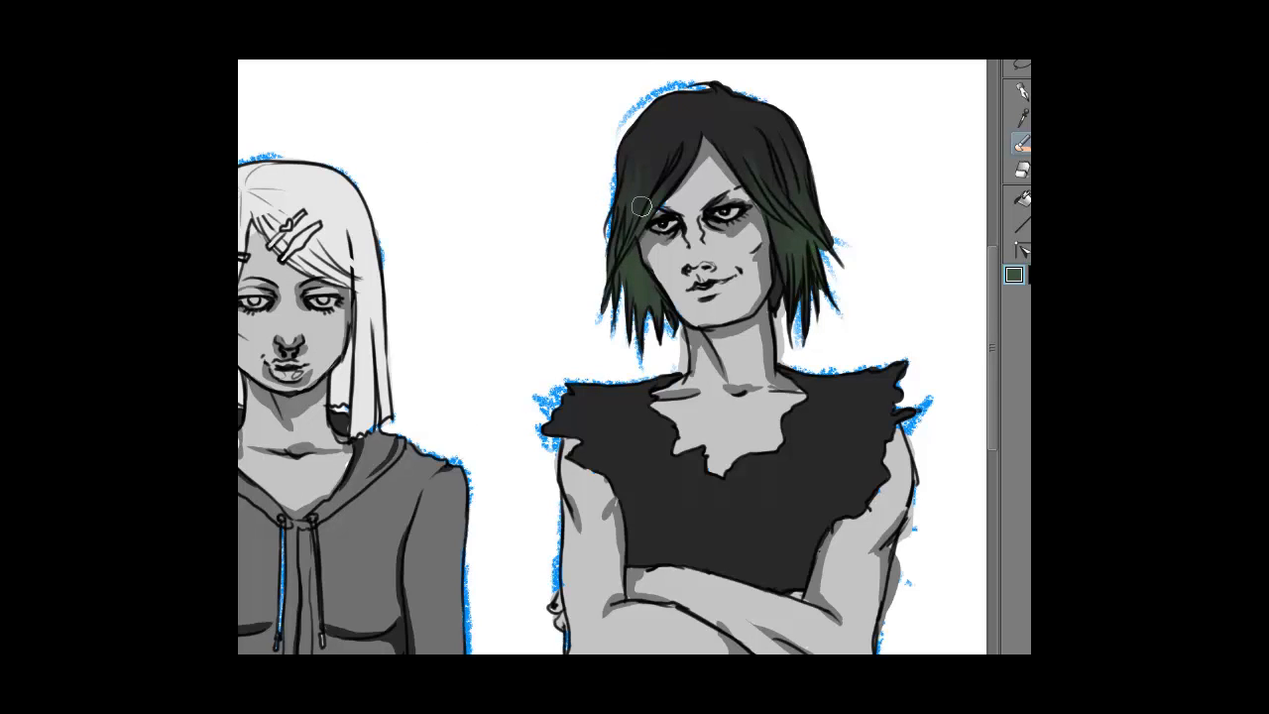
pyautogui.moveTo(742, 157); pyautogui.dragTo(773, 204)
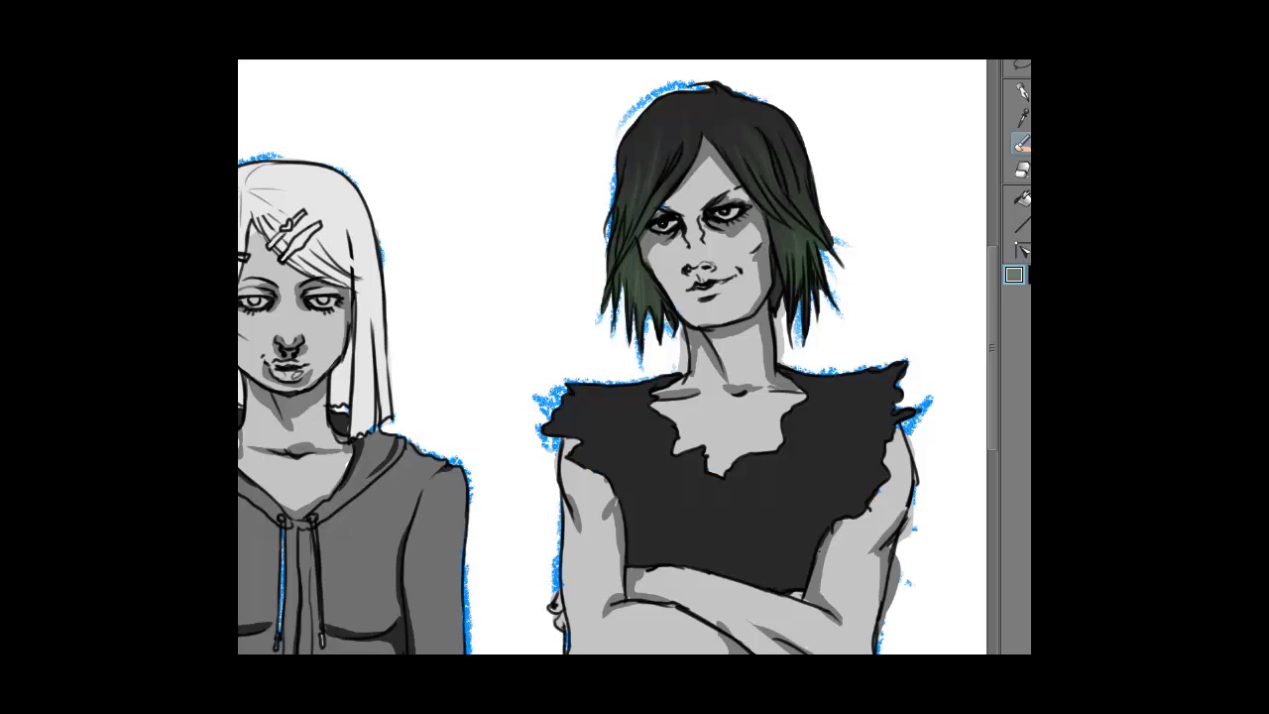
pyautogui.hotkey('ctrl', '-')
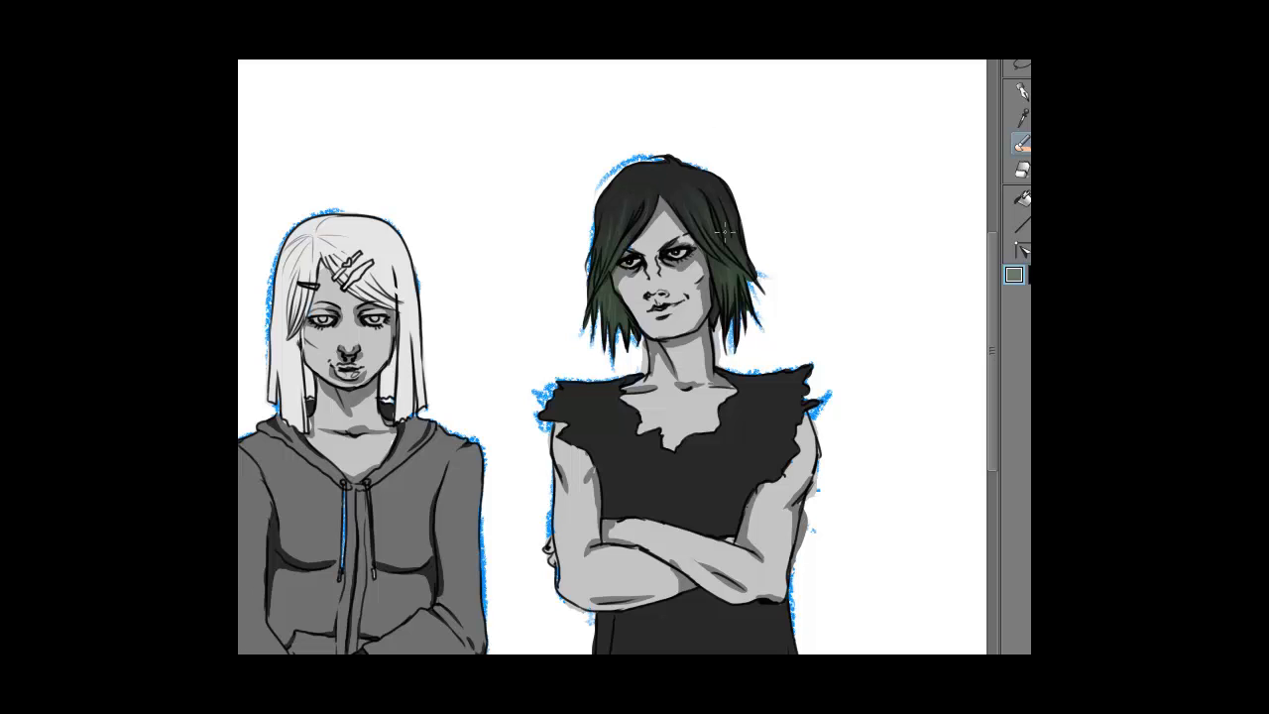
# Sample the dark gray of the right figure's shirt for the pen.
pyautogui.moveTo(723, 251)
pyautogui.mouseDown()
pyautogui.moveTo(827, 234)
pyautogui.moveTo(901, 251)
pyautogui.mouseUp()
pyautogui.keyDown('alt'); pyautogui.click(867, 388); pyautogui.keyUp('alt')
pyautogui.press('p')
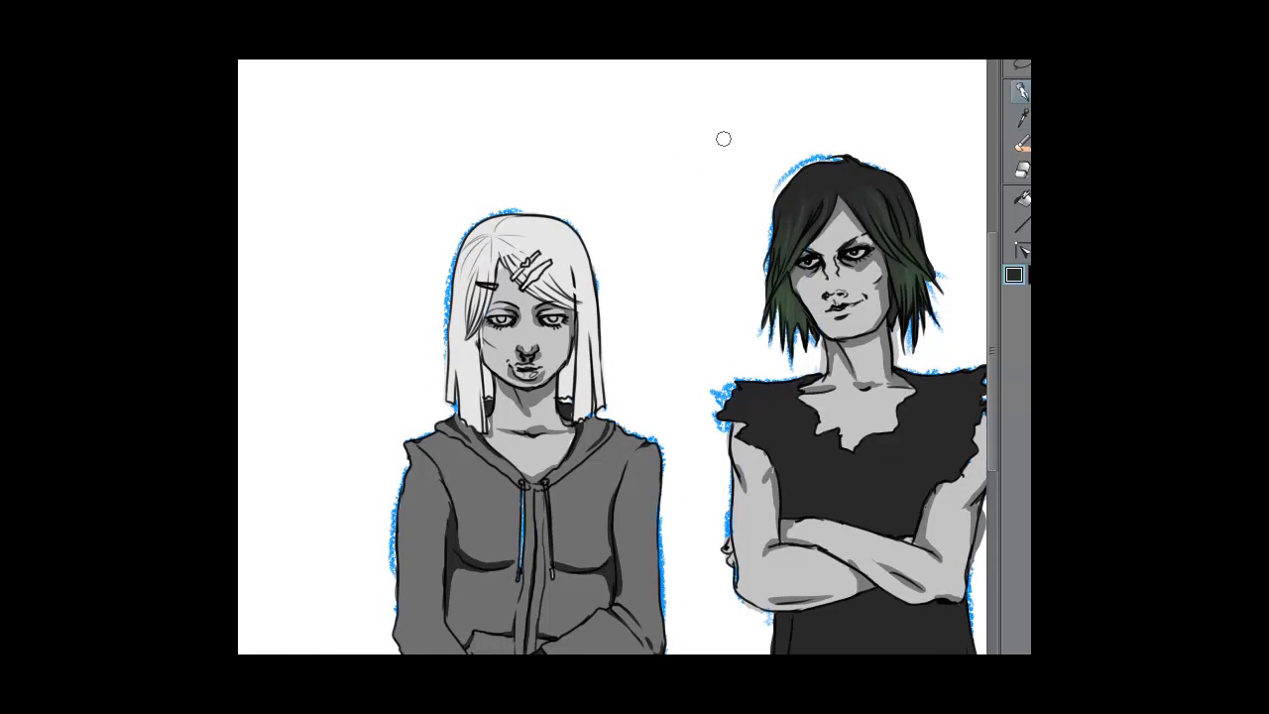